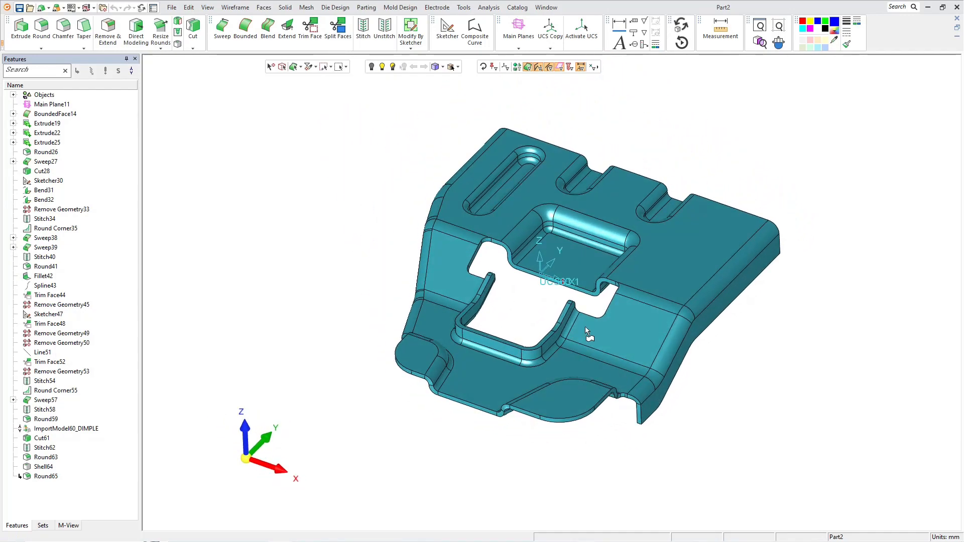
scroll(588, 326, up, 2)
scroll(583, 333, down, 2)
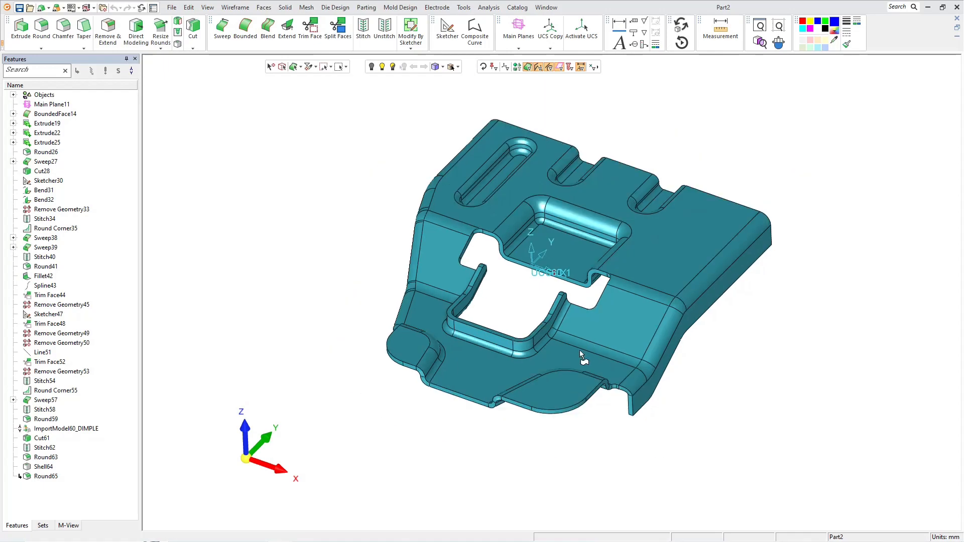
middle_drag(579, 350, 563, 390)
scroll(551, 346, down, 1)
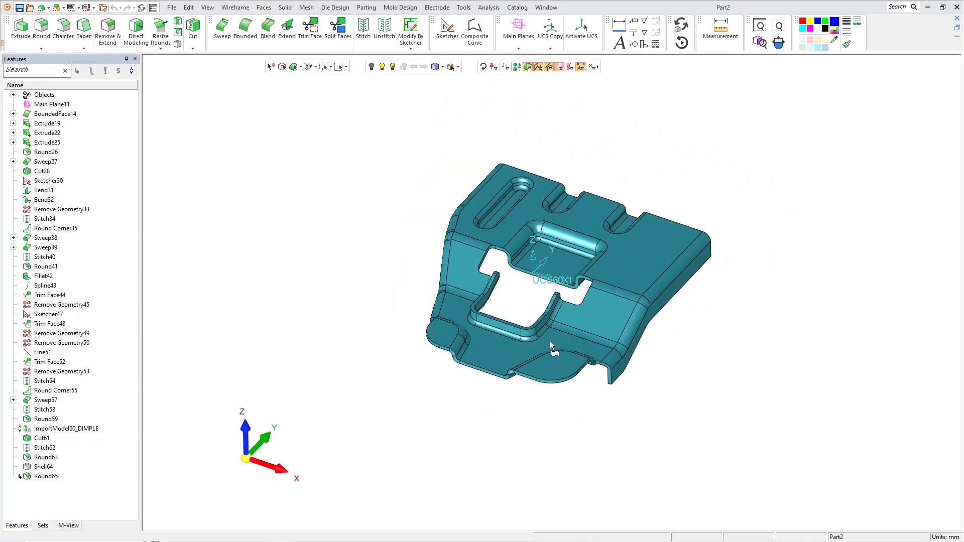
scroll(606, 292, up, 1)
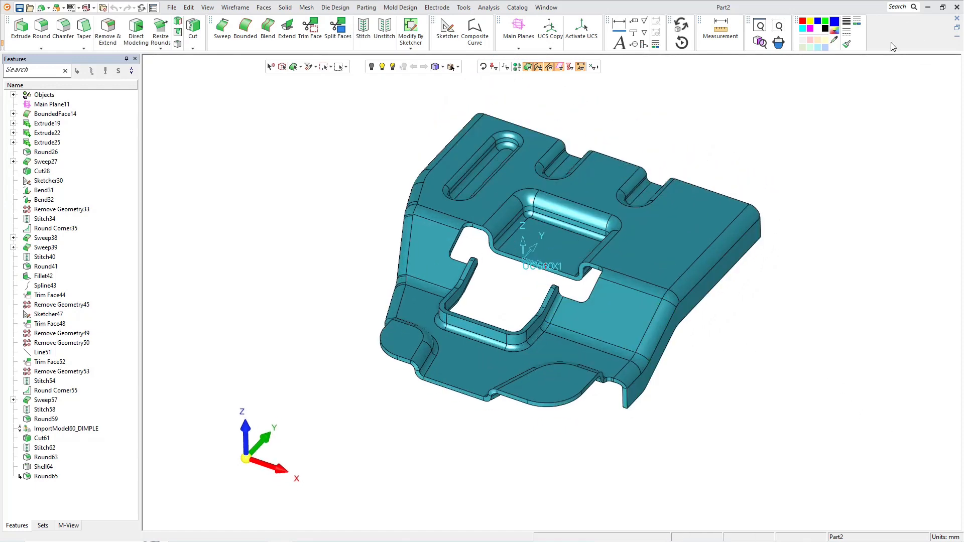
- Close the finished bracket part and create a new part file in mm
click(957, 19)
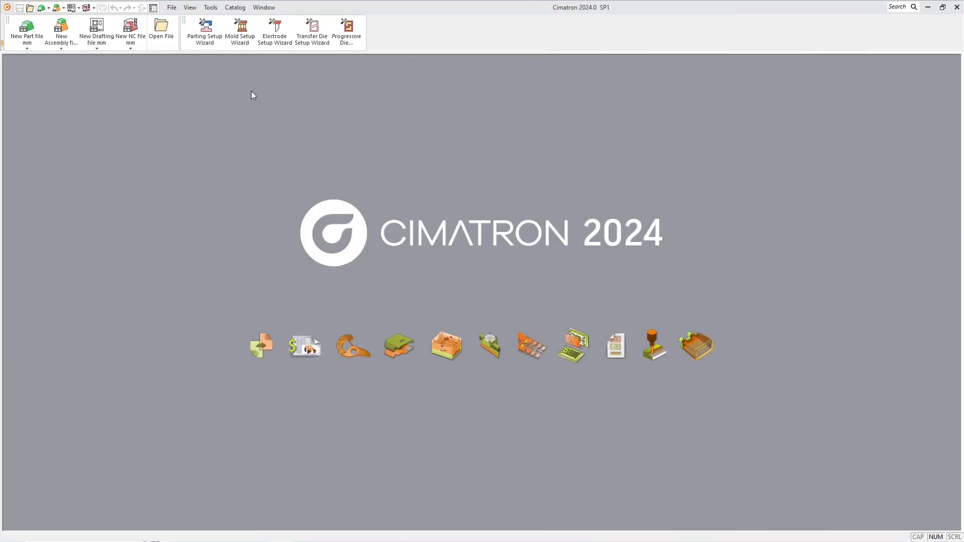
click(25, 30)
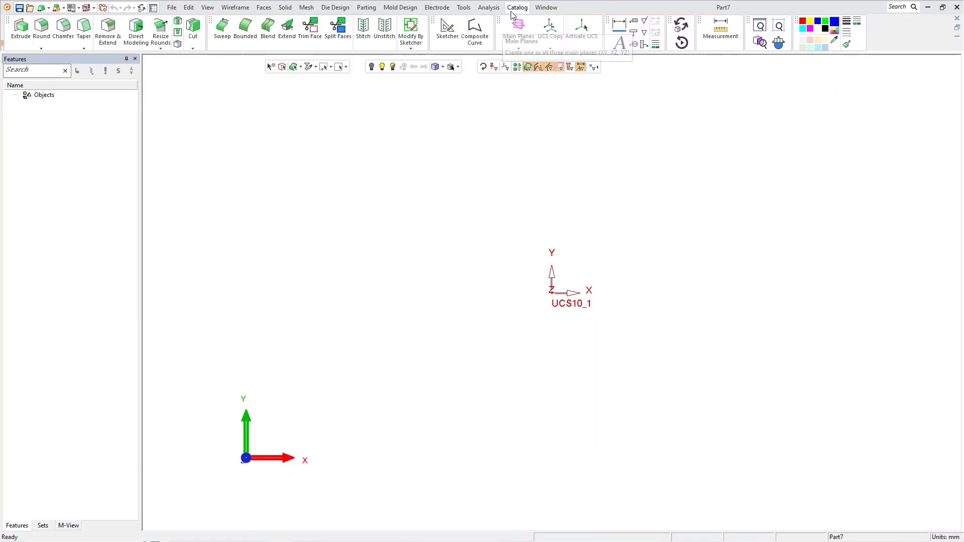
- Create the main planes on the part's UCS
click(513, 10)
click(519, 27)
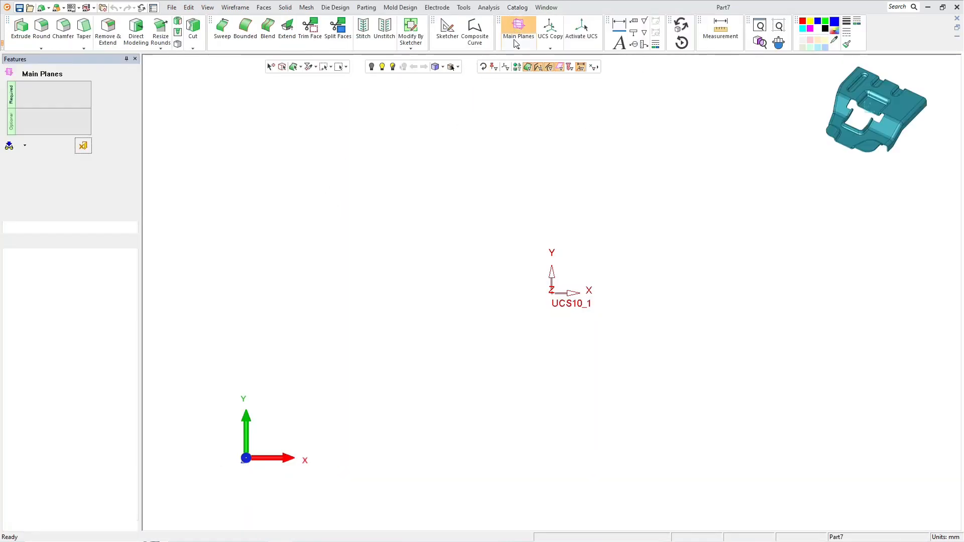
click(553, 292)
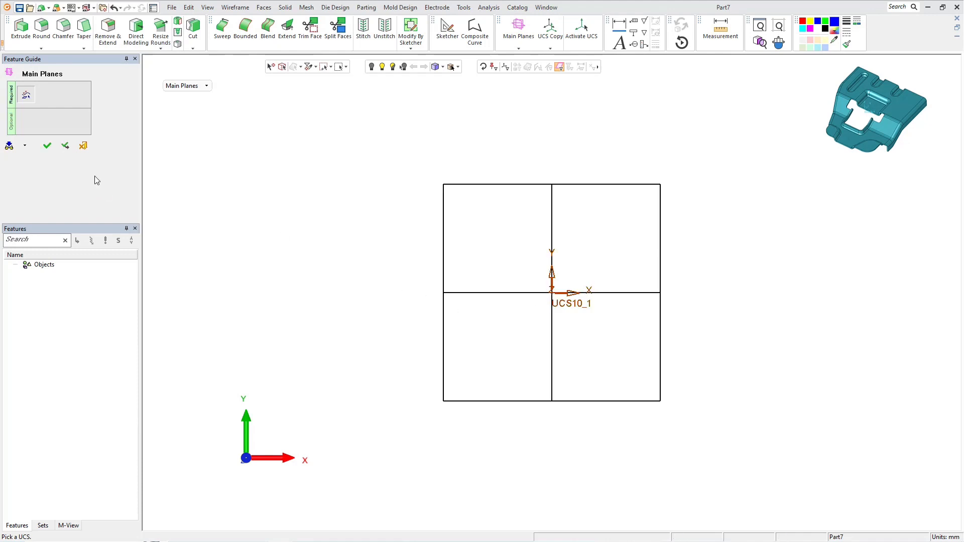
click(47, 145)
- Sketch a rectangle 230 mm high and 230 mm wide on the XY main plane, centred on the UCS origin
click(448, 29)
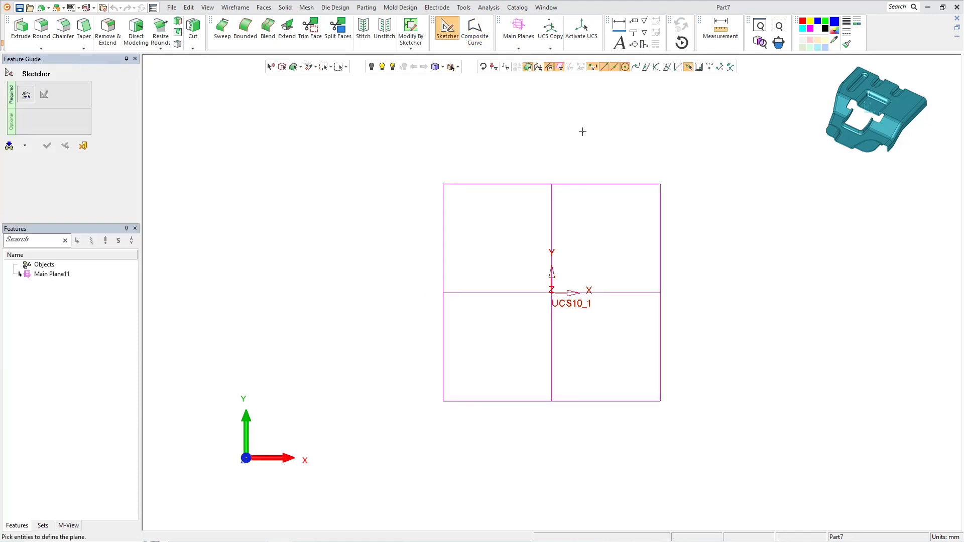
click(609, 185)
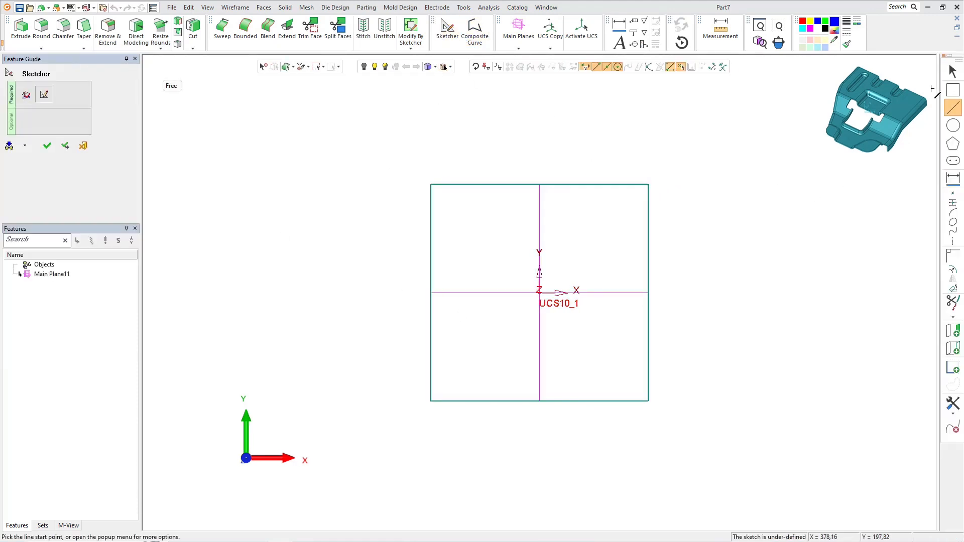
click(953, 90)
mouse_move(171, 86)
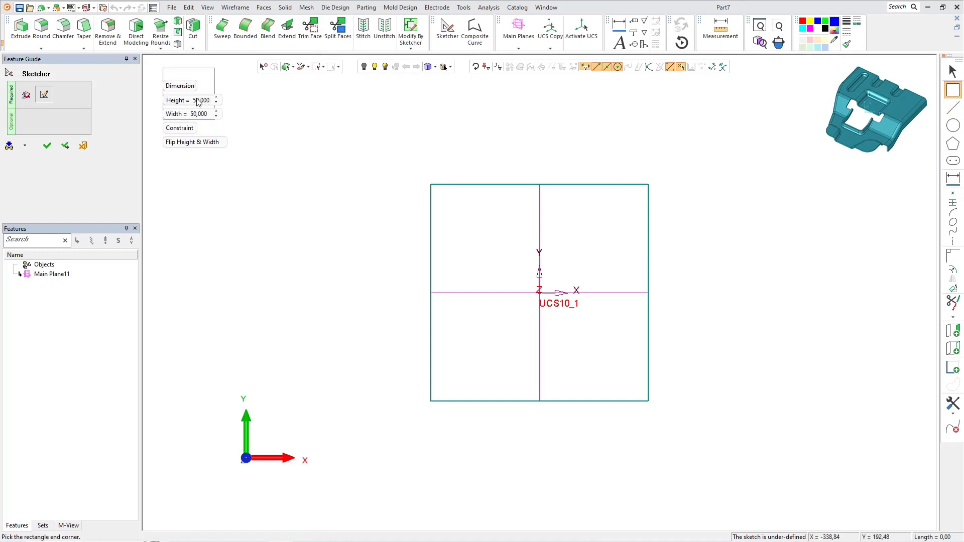
double_click(197, 101)
text(230)
key(Return)
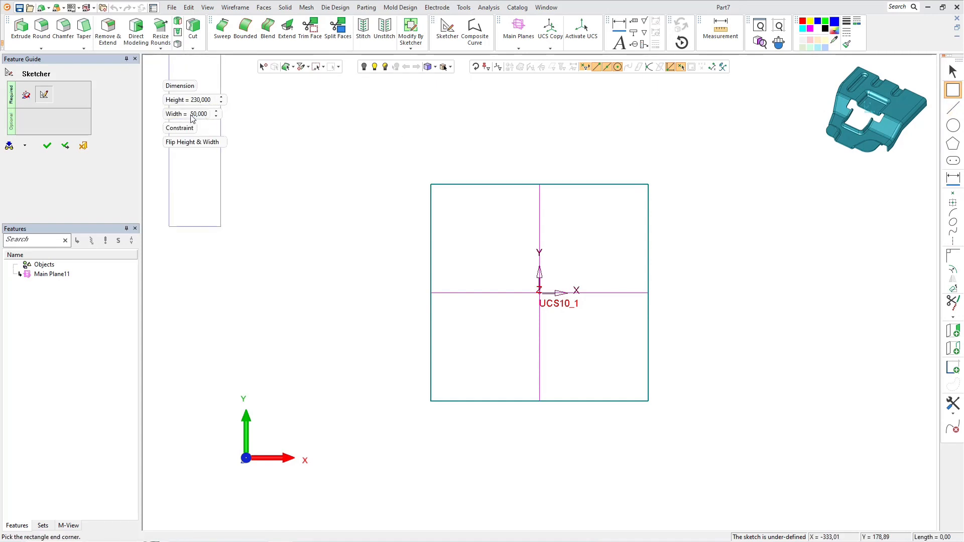
double_click(191, 114)
text(230)
key(Return)
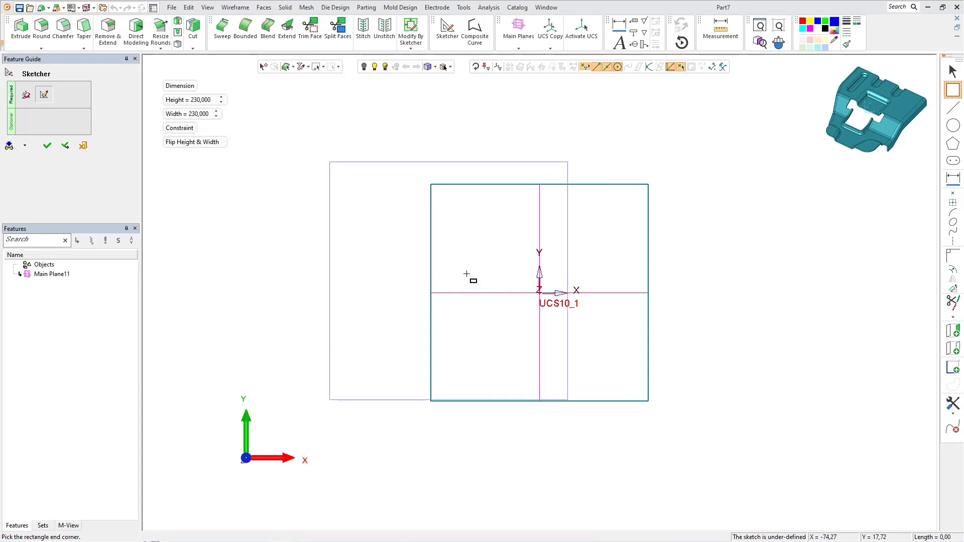
click(539, 291)
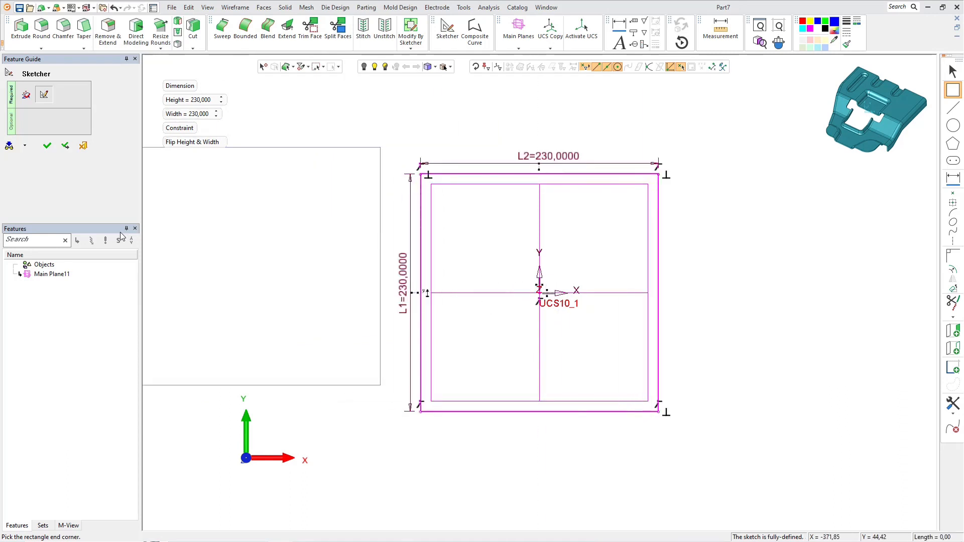
click(48, 145)
- Create a bounded face from the square sketch and hide the main planes
click(245, 28)
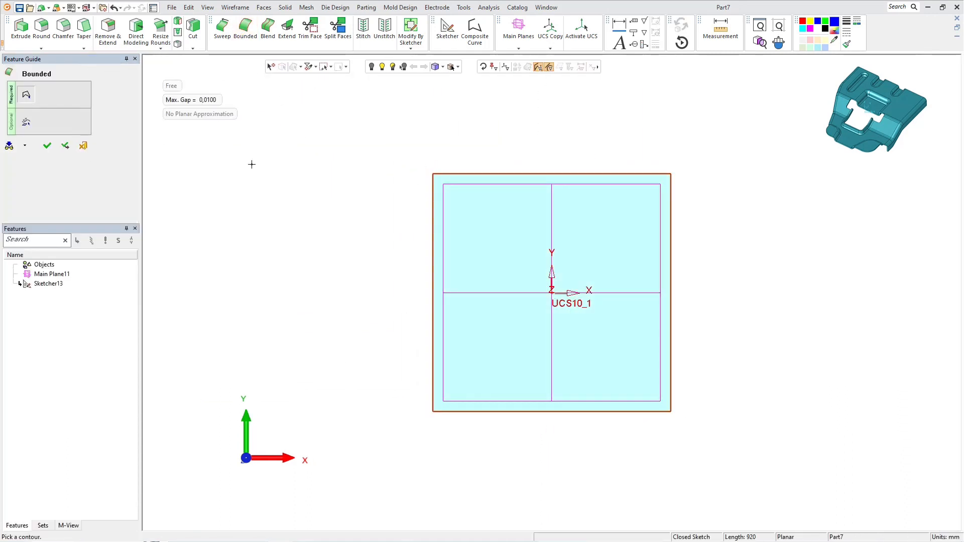
click(46, 146)
middle_drag(552, 328, 584, 271)
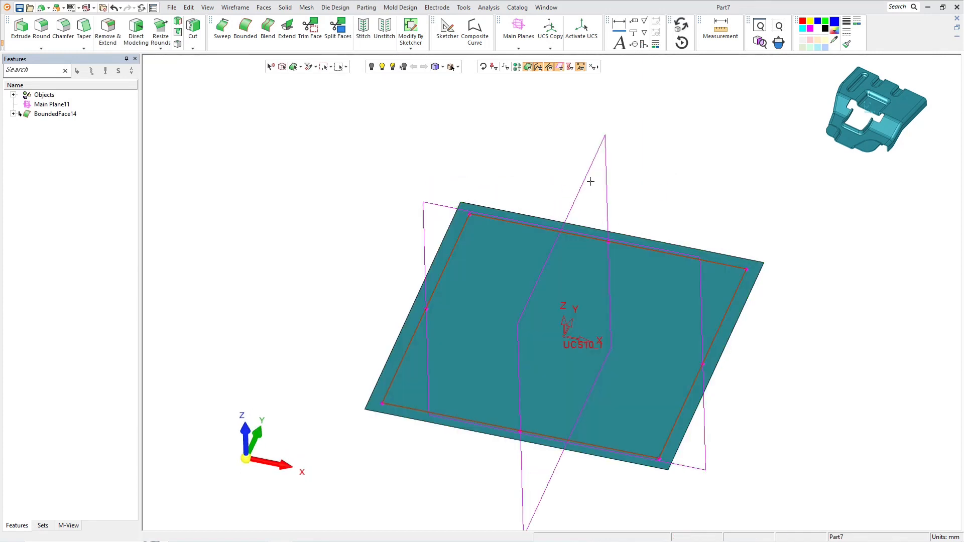
click(371, 66)
- Sketch a closed line profile on the square face, with a step at each lower corner and a slanted left side below a short vertical edge
click(246, 431)
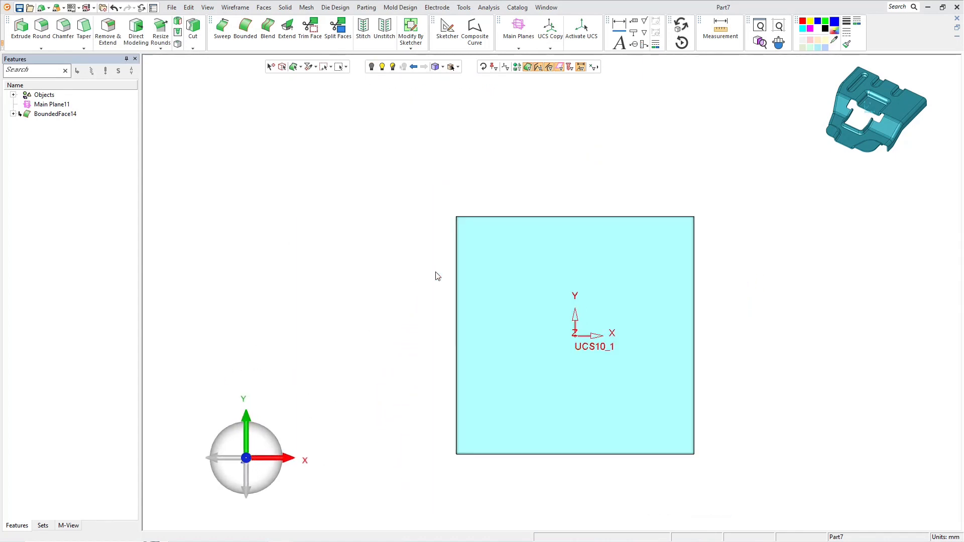
click(448, 31)
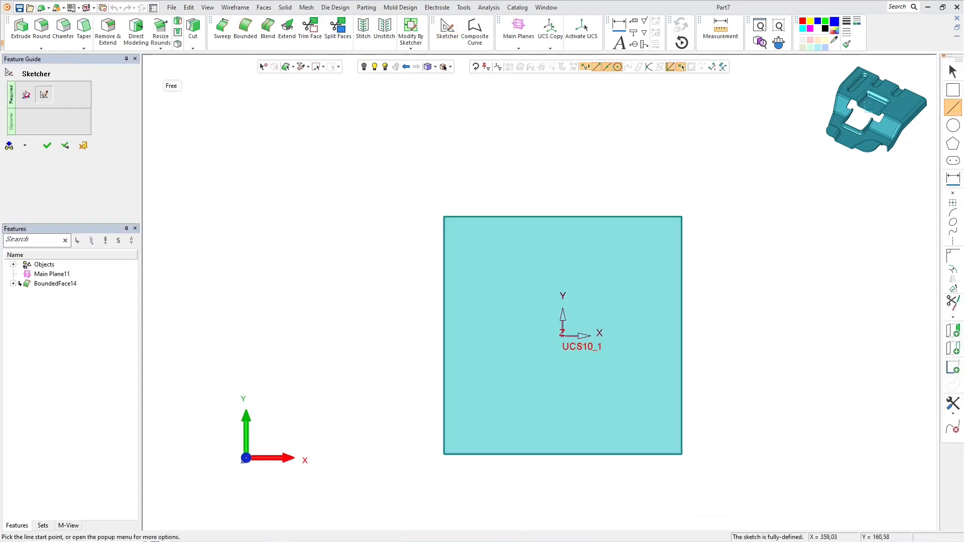
click(485, 248)
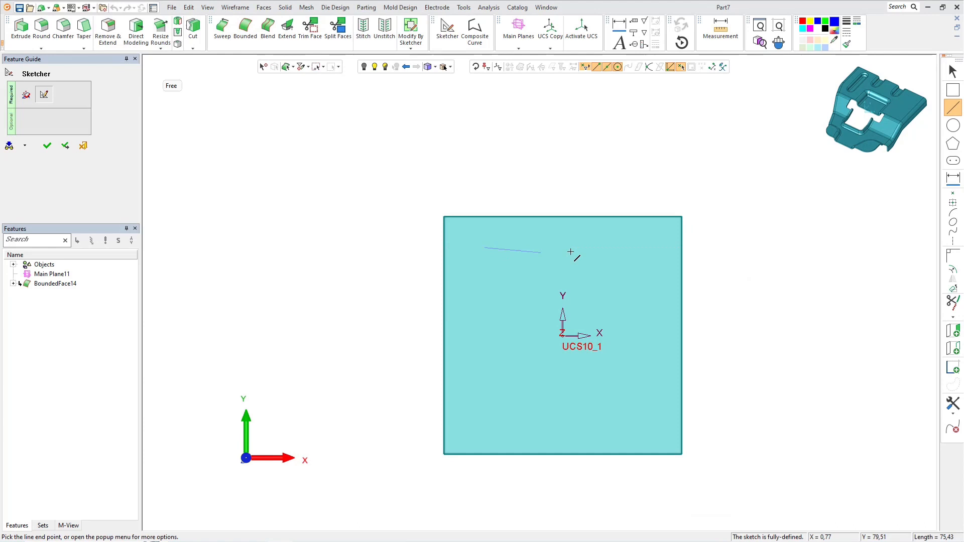
click(641, 248)
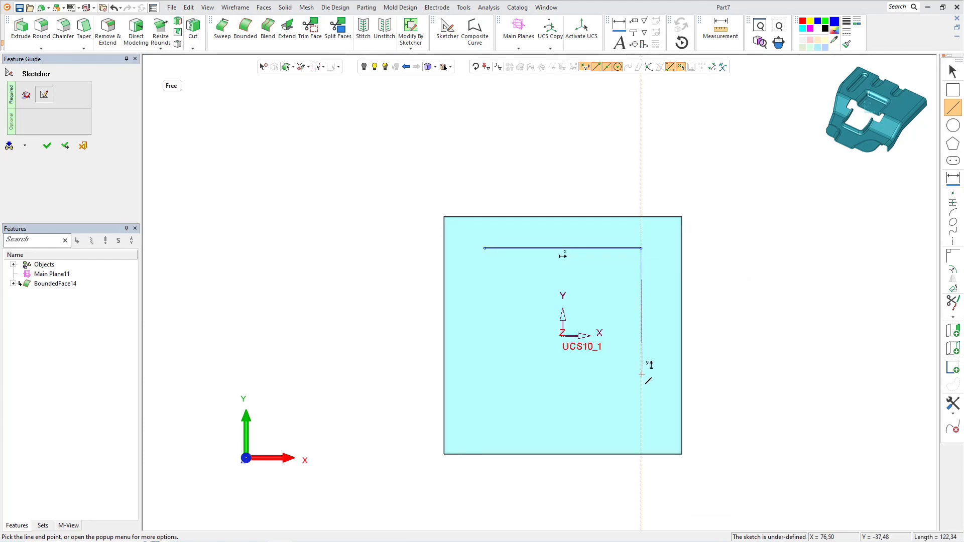
click(641, 373)
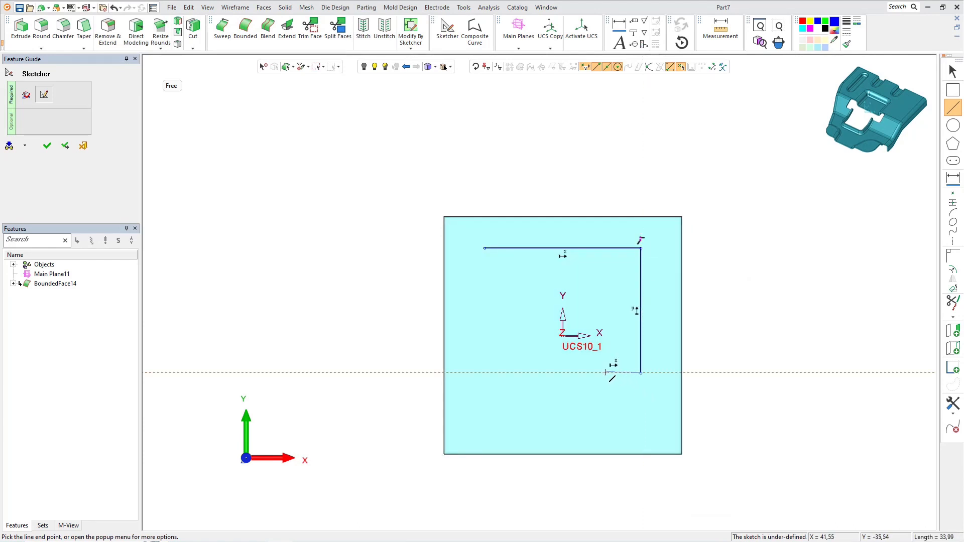
click(606, 386)
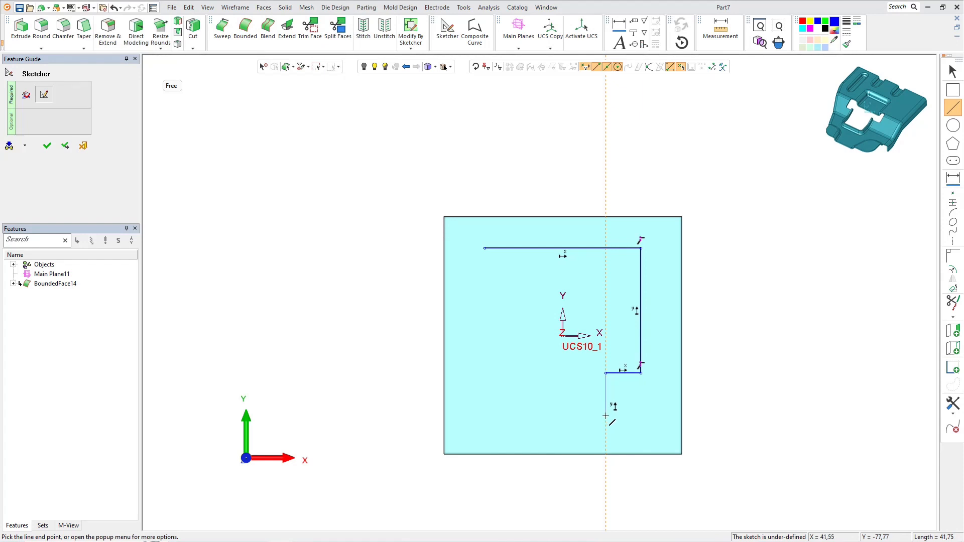
click(606, 416)
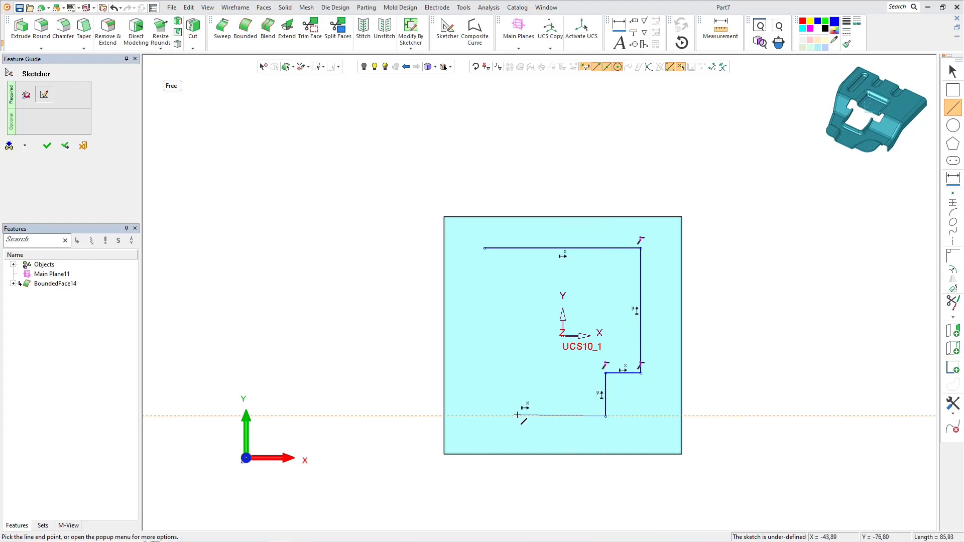
click(517, 415)
click(517, 394)
click(499, 394)
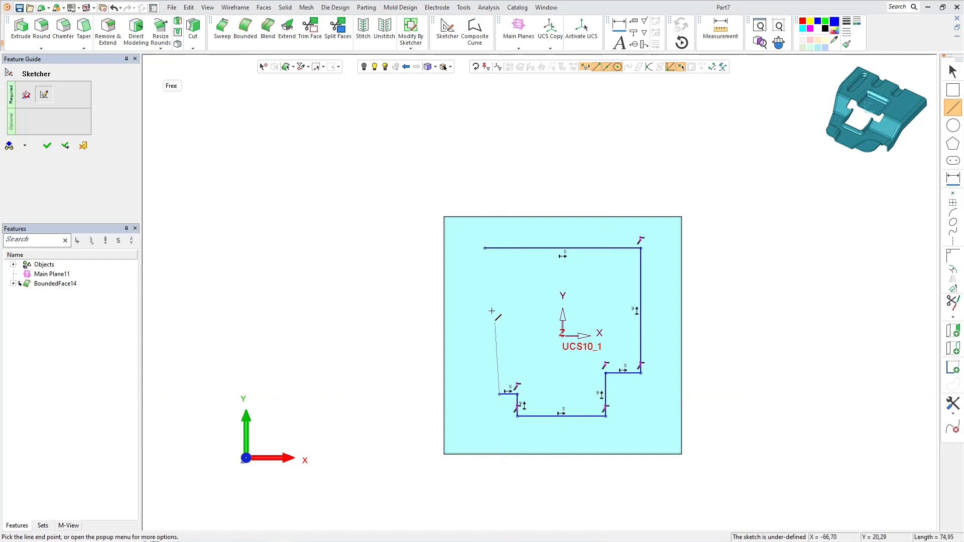
click(485, 247)
- Dimension the profile's top edge as 134 mm and its long right edge as 113 mm
scroll(605, 323, up, 2)
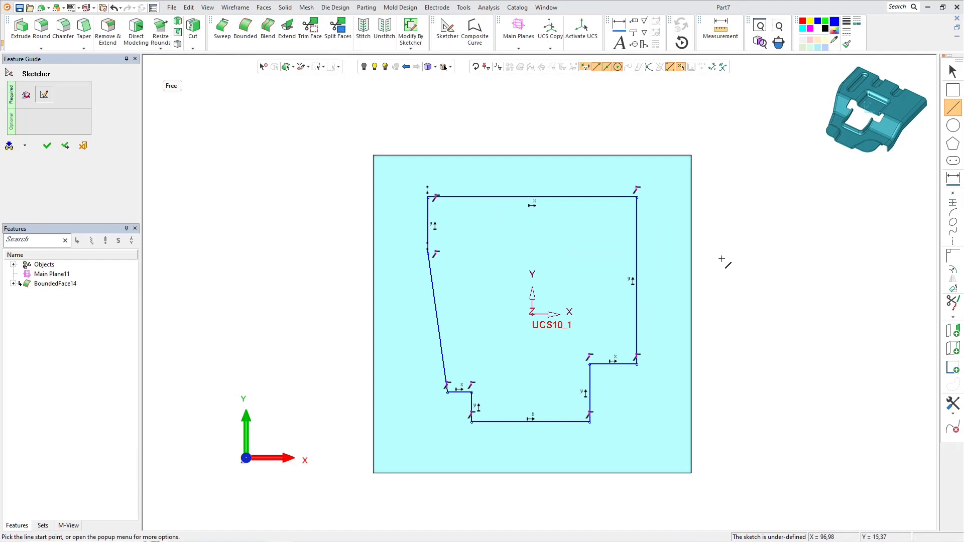
click(953, 178)
click(562, 197)
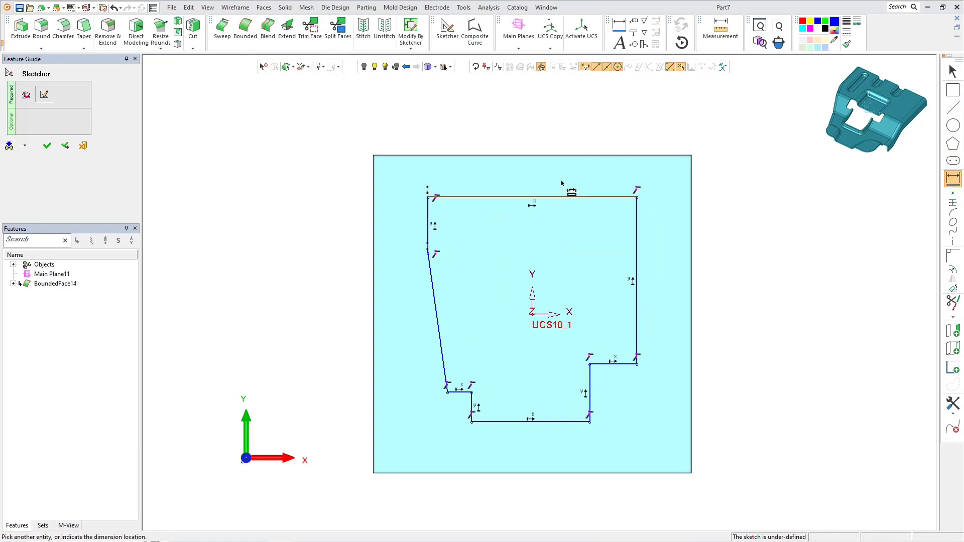
click(561, 182)
text(134)
key(Return)
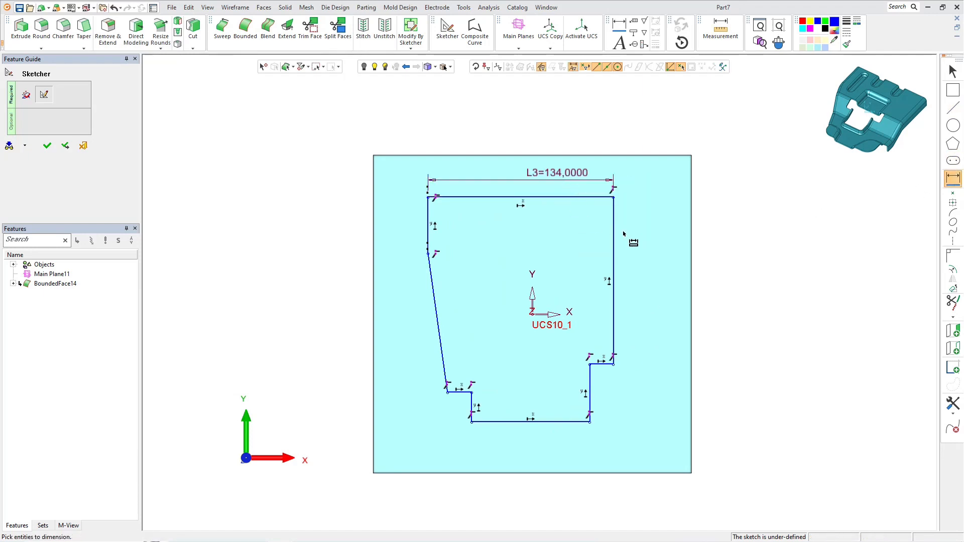
click(614, 249)
click(643, 248)
text(113)
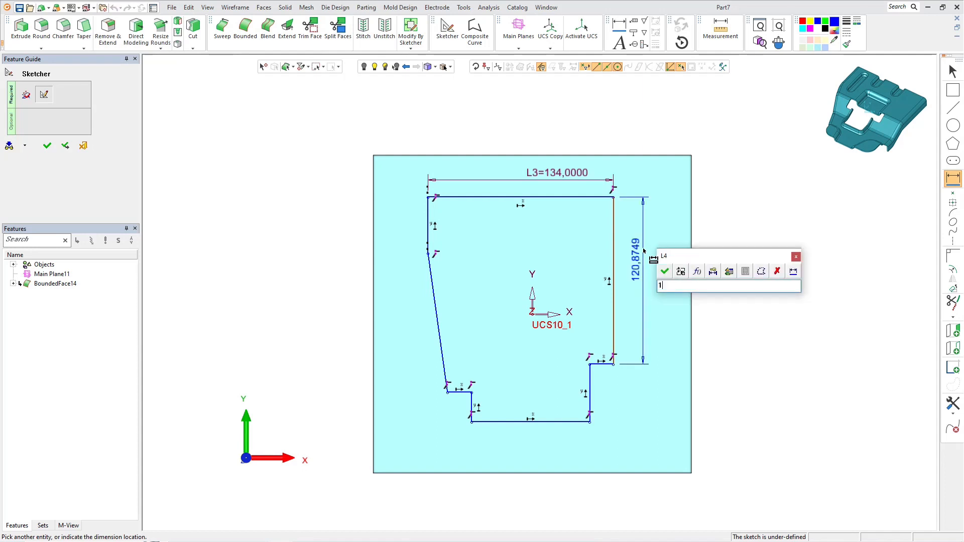
key(Return)
- Dimension the profile's bottom edge as 91 mm and the vertical edge of the left step as 27 mm
click(542, 422)
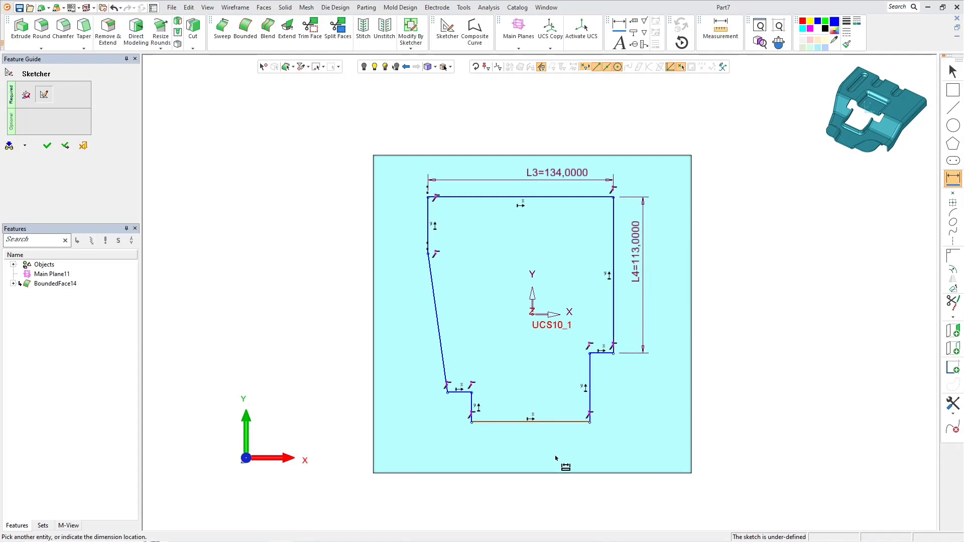
click(547, 454)
key(Return)
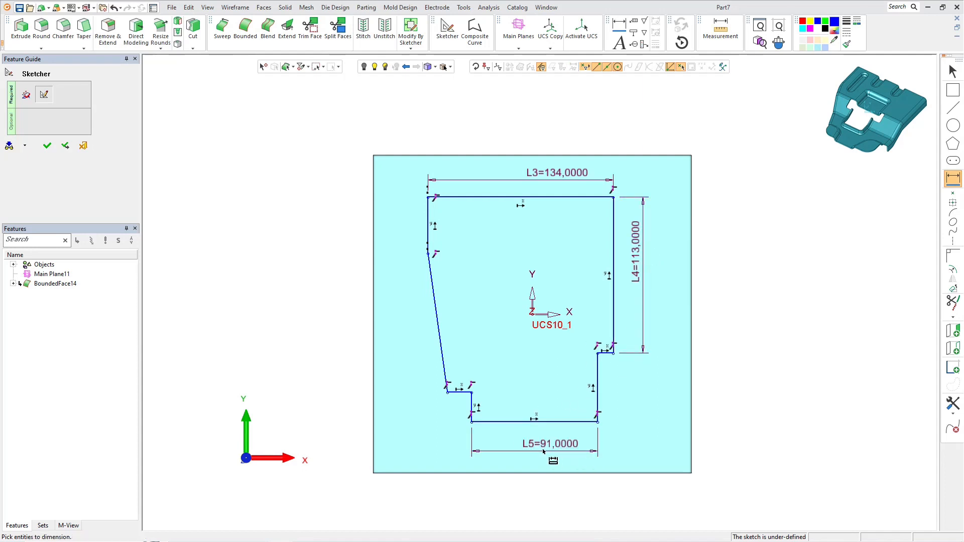
click(475, 402)
click(491, 408)
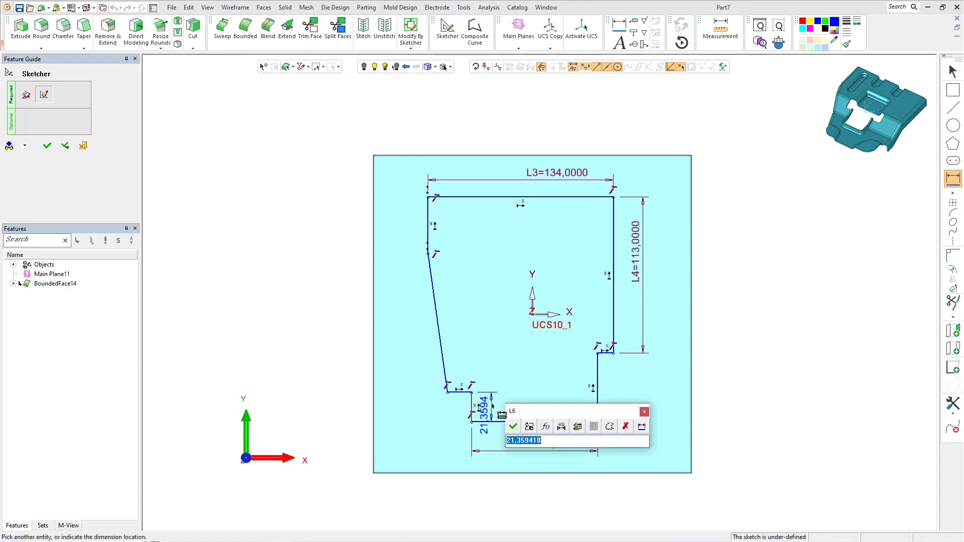
text(27)
key(Return)
- Dimension the right step's vertical edge as 36 mm and its horizontal edge as 8 mm
click(598, 390)
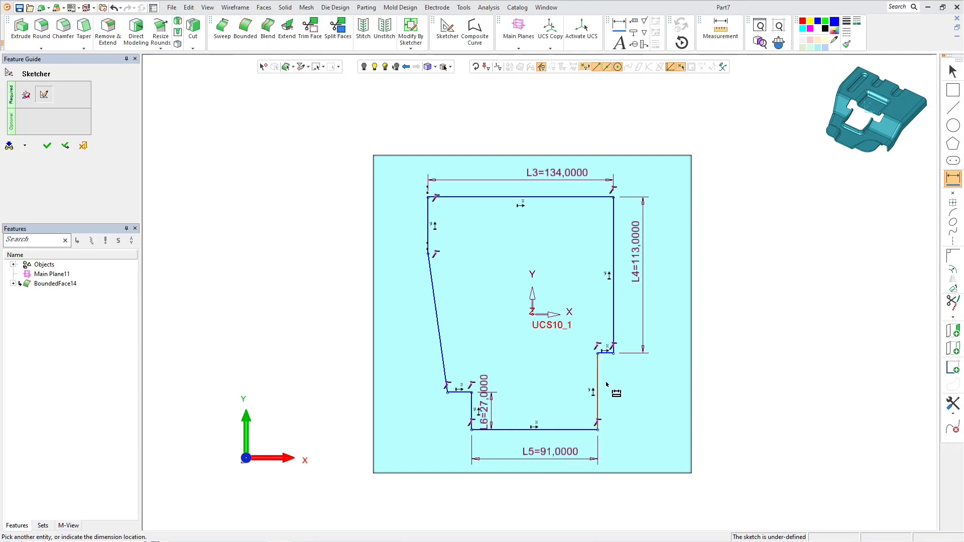
click(620, 389)
key(Return)
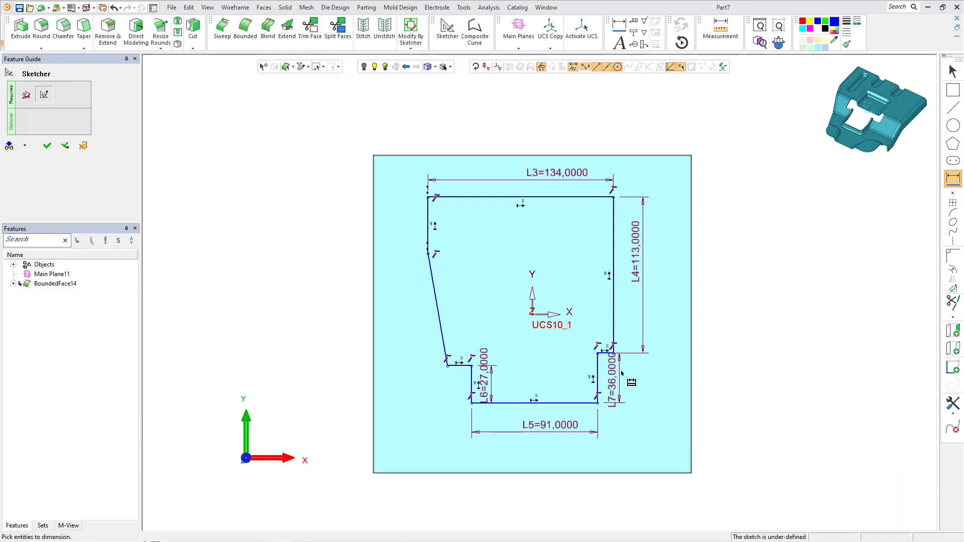
click(602, 353)
click(582, 331)
text(8)
key(Return)
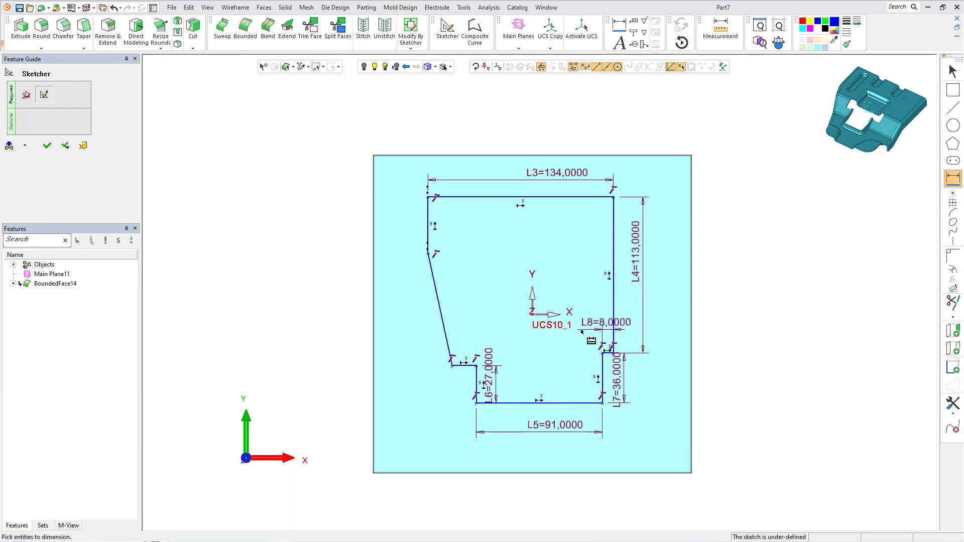
- Dimension the left step's horizontal edge as 8 mm
click(471, 369)
click(460, 334)
text(8)
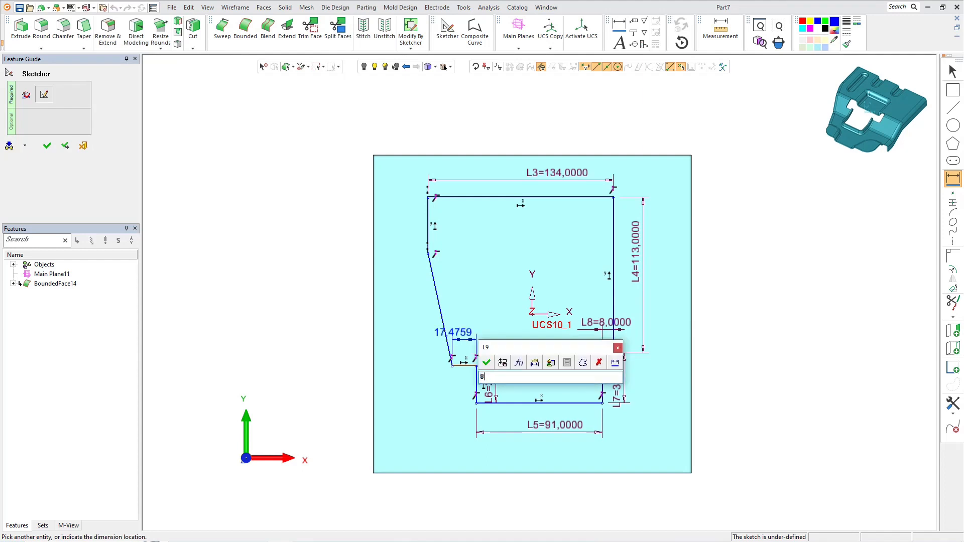
key(Return)
- Dimension the profile's left vertical edge as 48 mm
click(428, 241)
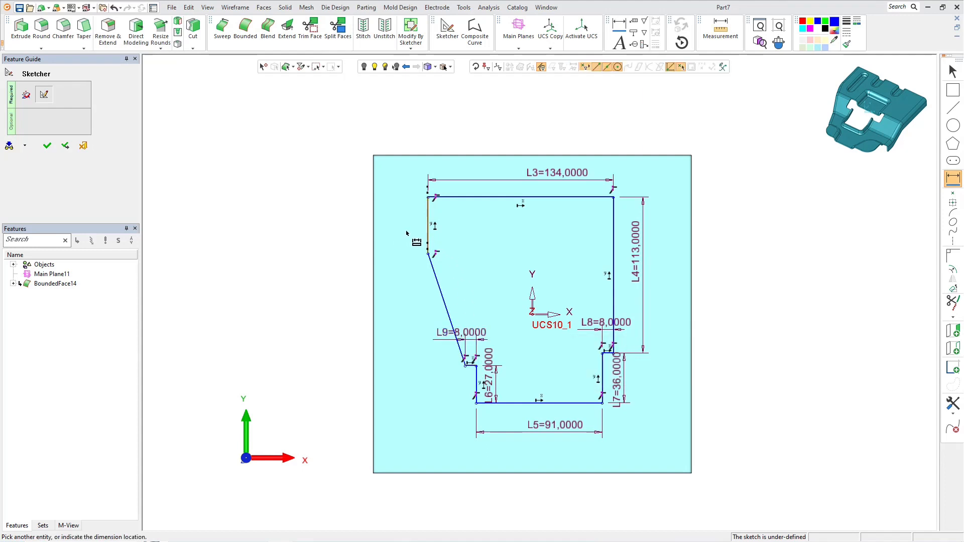
click(407, 234)
key(Return)
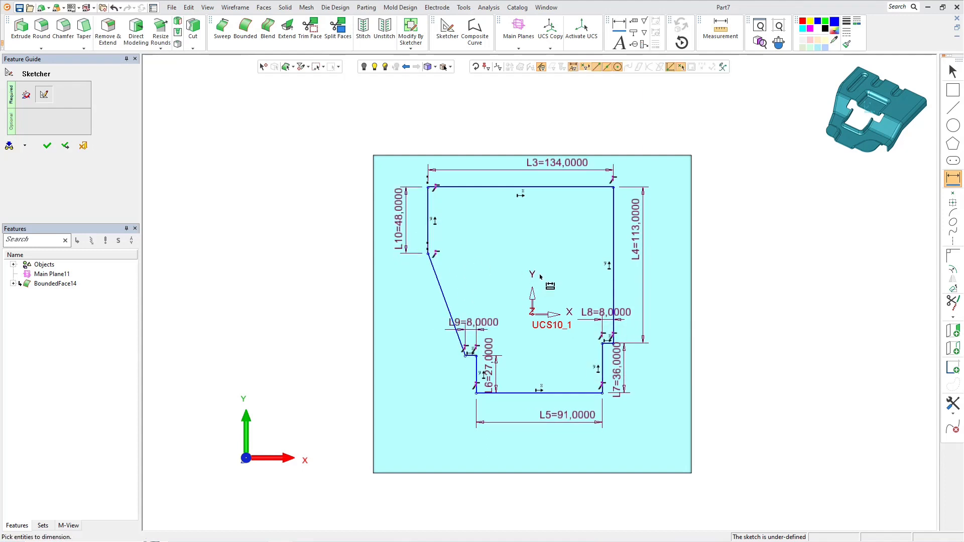
- Dimension the distance from the UCS origin to the profile's top edge as 75 mm
click(533, 314)
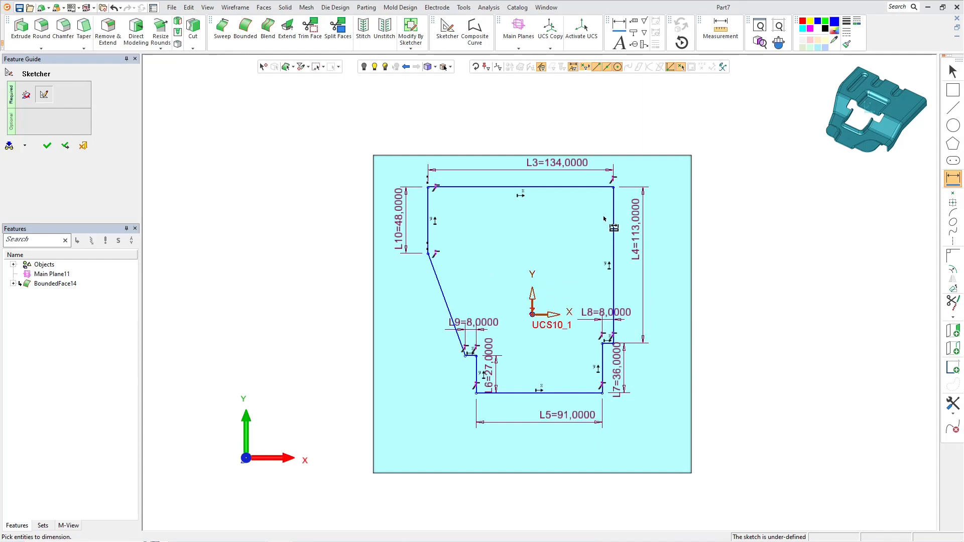
click(578, 187)
click(576, 233)
text(75)
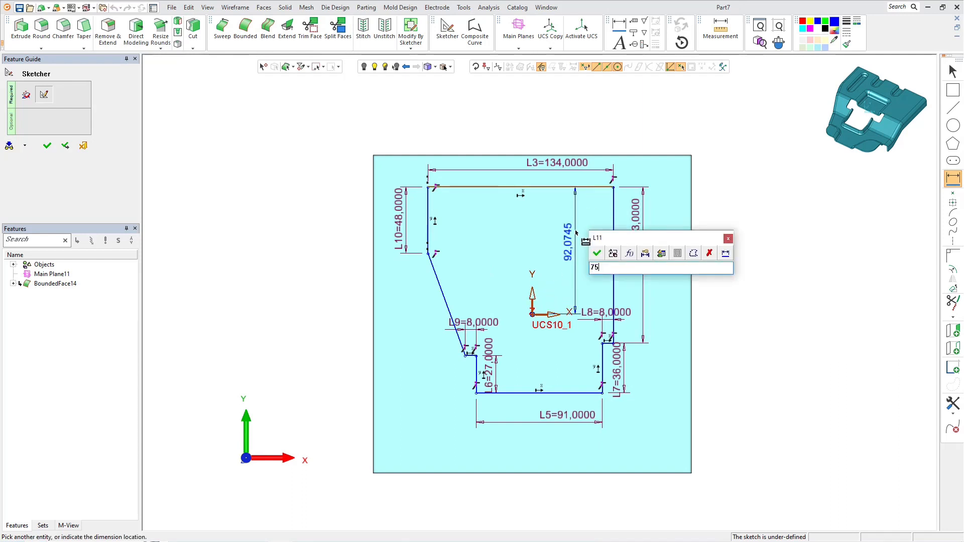
key(Return)
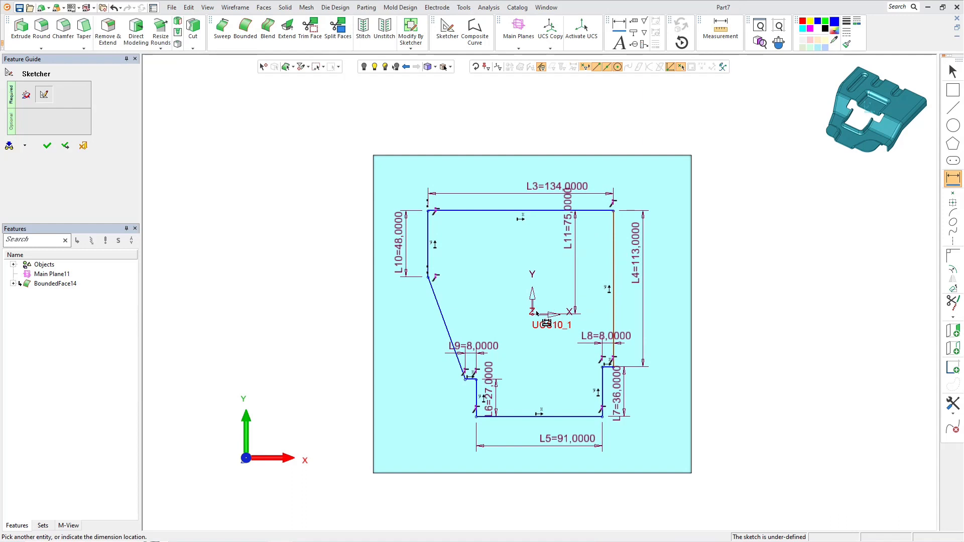
- Dimension the distance from the UCS origin to the profile's long right edge as 67 mm and finish the sketch
click(533, 315)
click(552, 173)
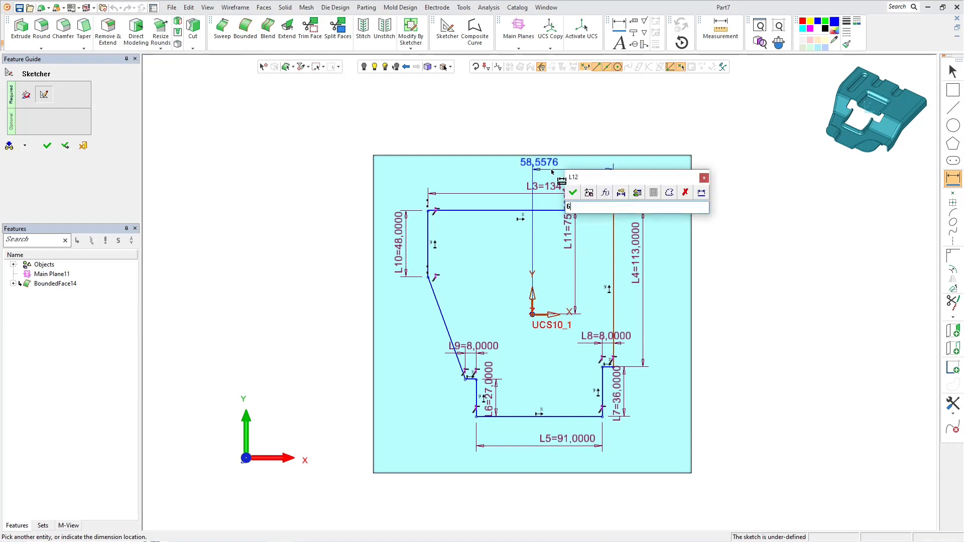
key(Return)
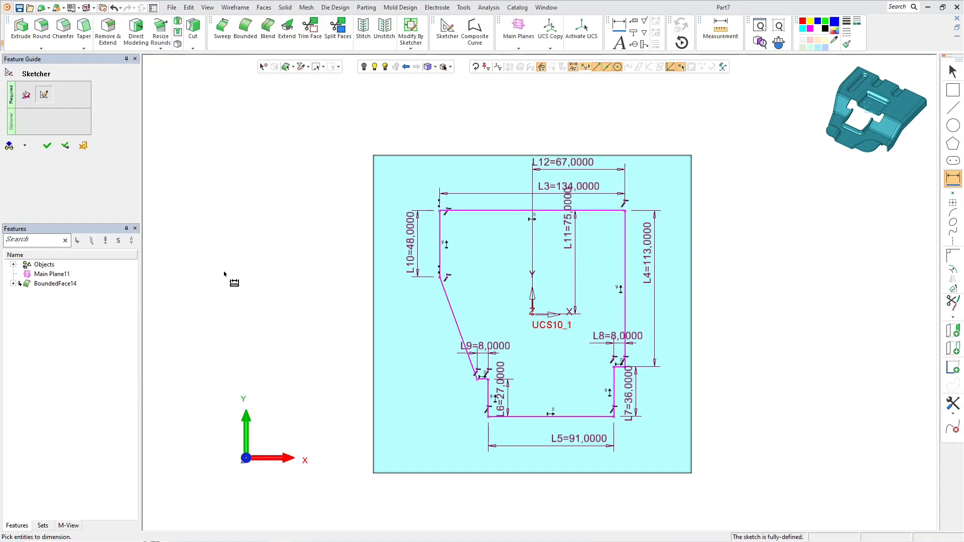
click(48, 147)
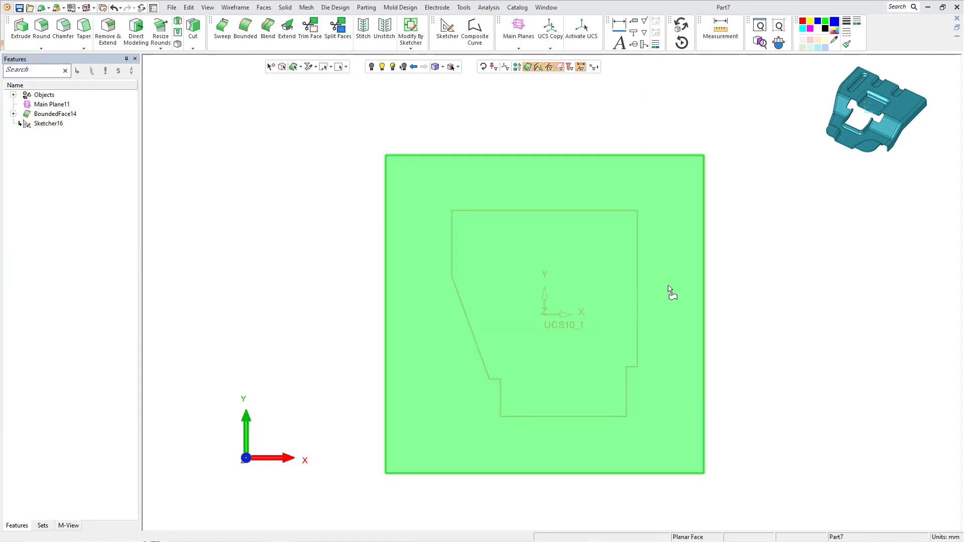
- Start a new sketch on the base face and draw a vertical symmetry line about 138 mm long upward from the UCS origin
click(449, 28)
click(505, 296)
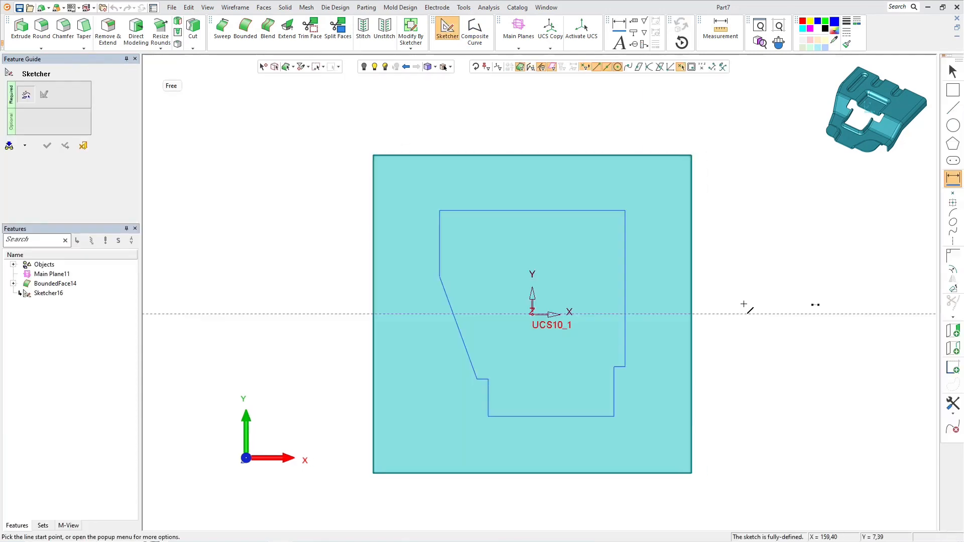
click(952, 241)
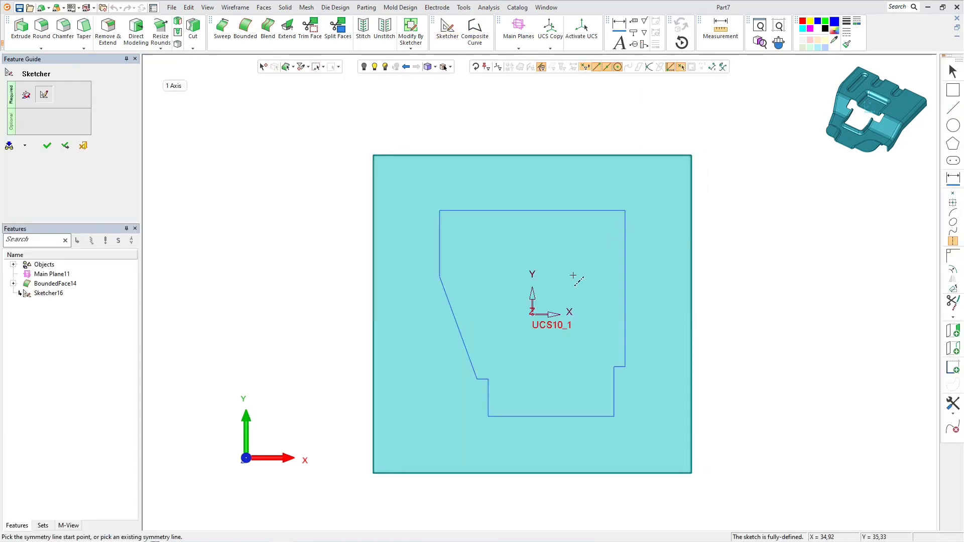
click(533, 315)
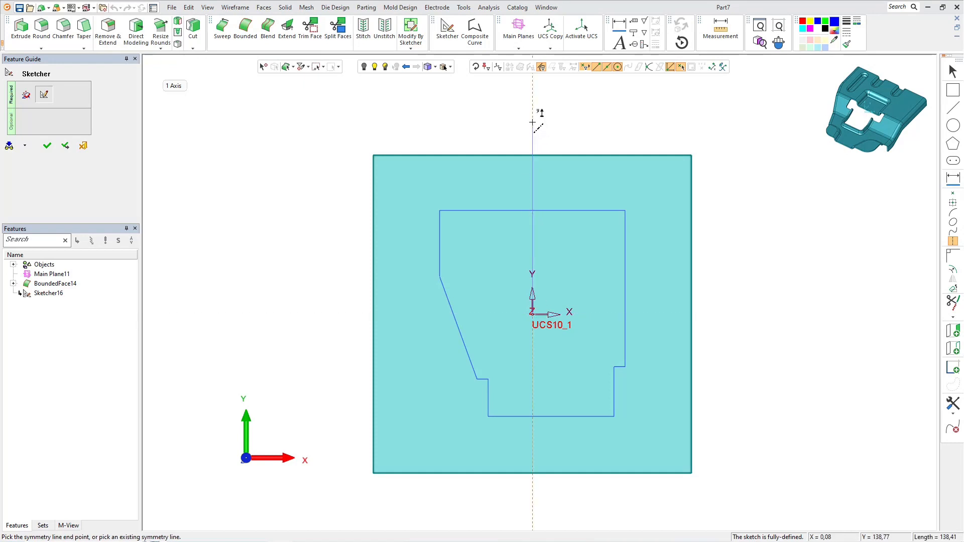
click(533, 122)
- Place two symmetric circles of 5 mm radius left of the symmetry line, one inside the profile and one above its top edge
click(953, 125)
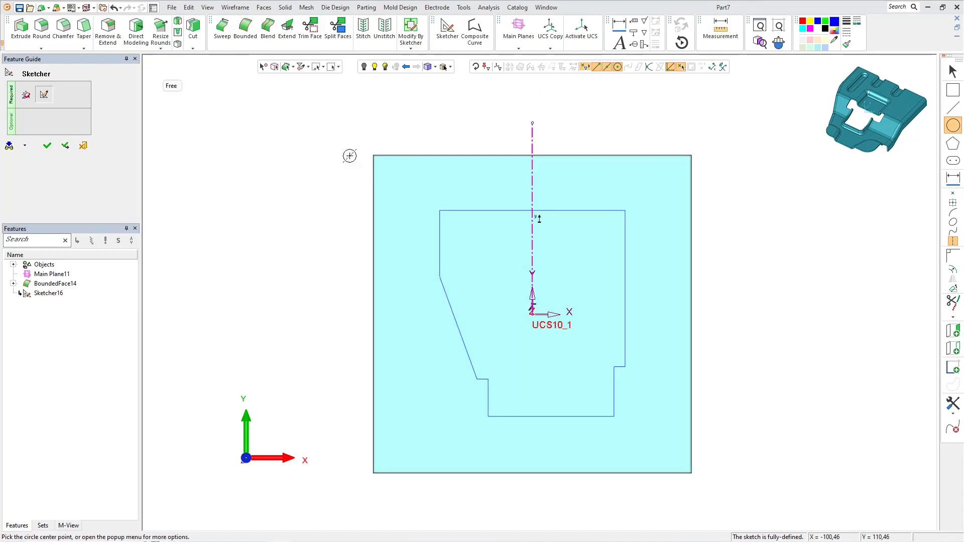
click(175, 88)
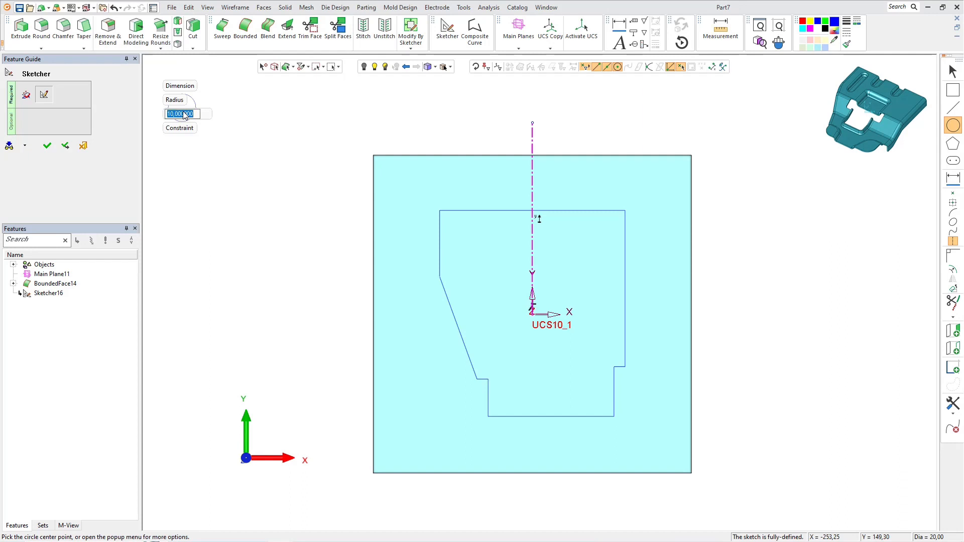
text(5)
key(Return)
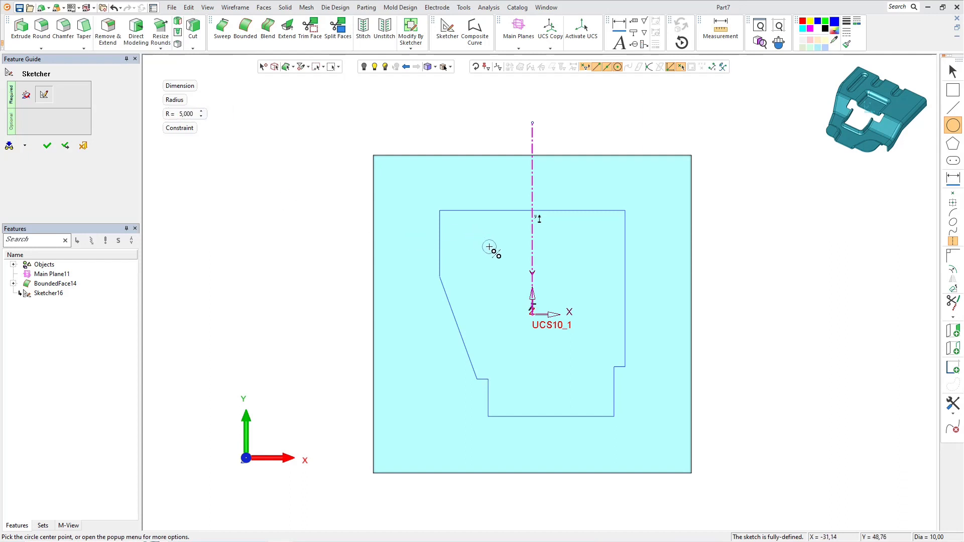
click(486, 256)
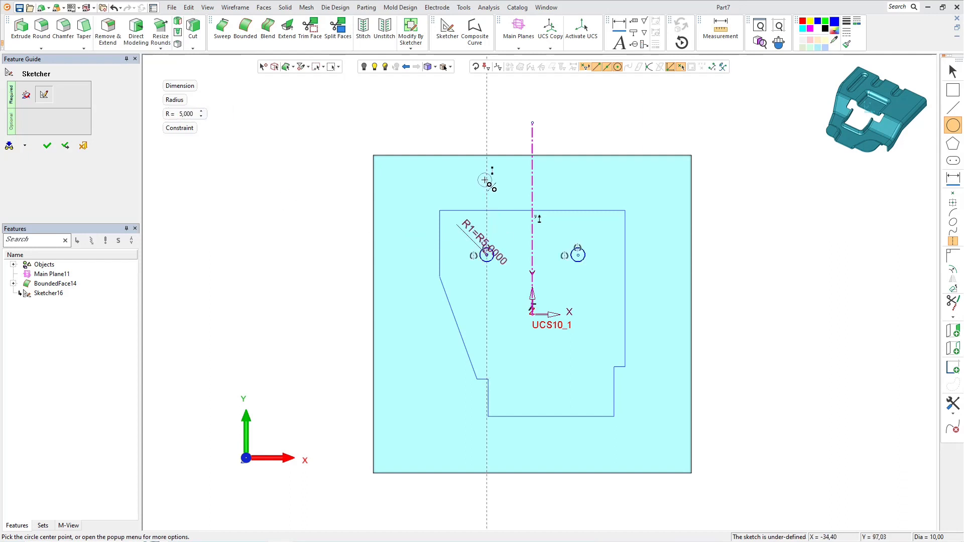
click(485, 180)
- Connect the upper and lower left circles with two vertical side lines, mirrored about the symmetry line
scroll(573, 236, up, 2)
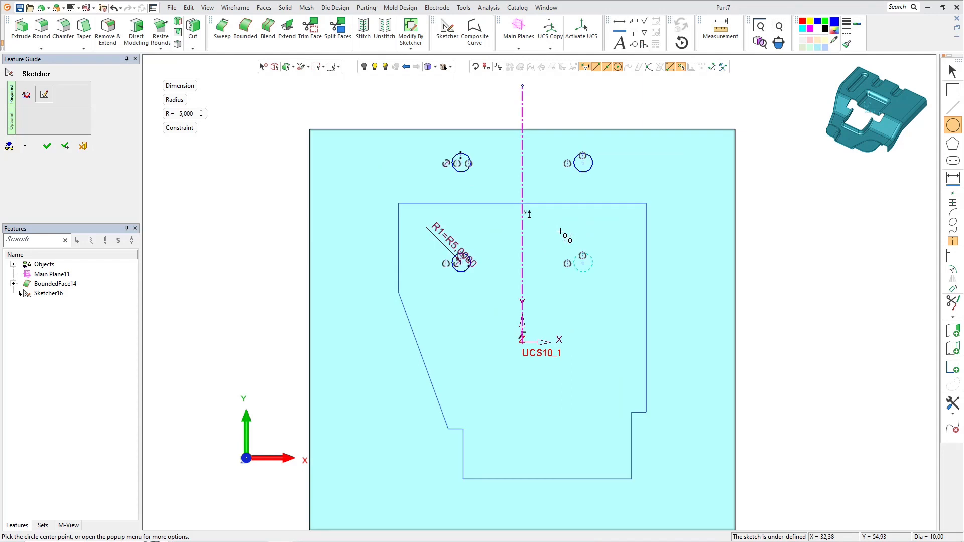
click(952, 108)
click(471, 259)
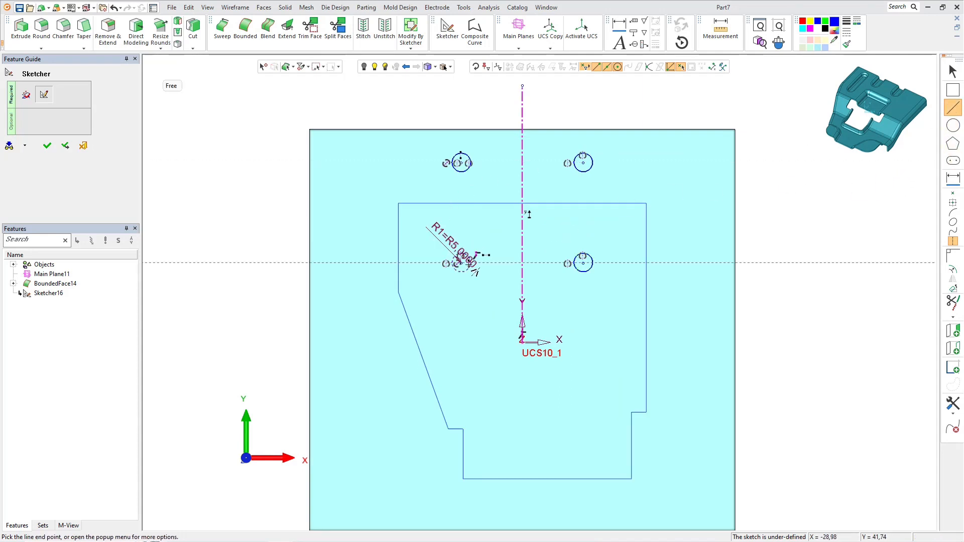
click(474, 160)
click(453, 162)
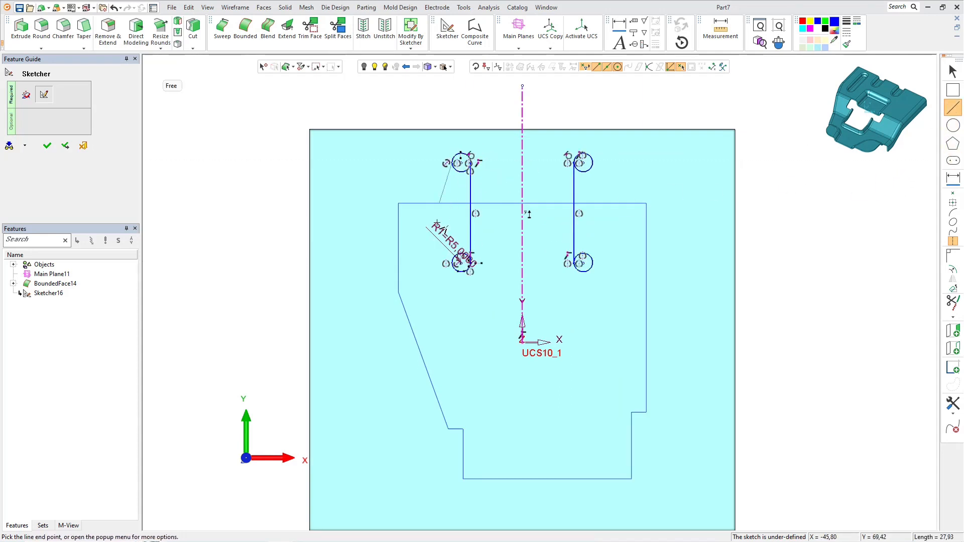
click(456, 263)
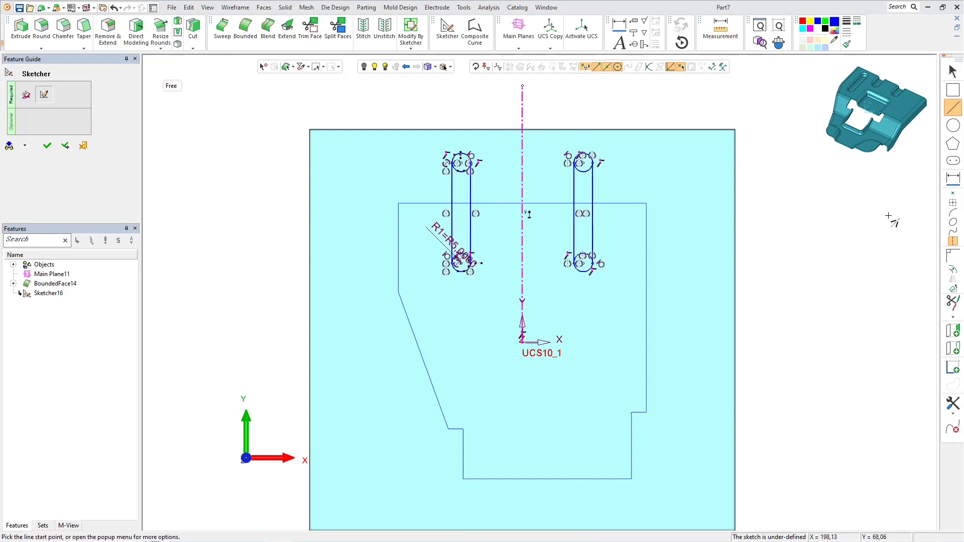
- Project the bracket profile outline into the sketch as reference geometry
click(953, 348)
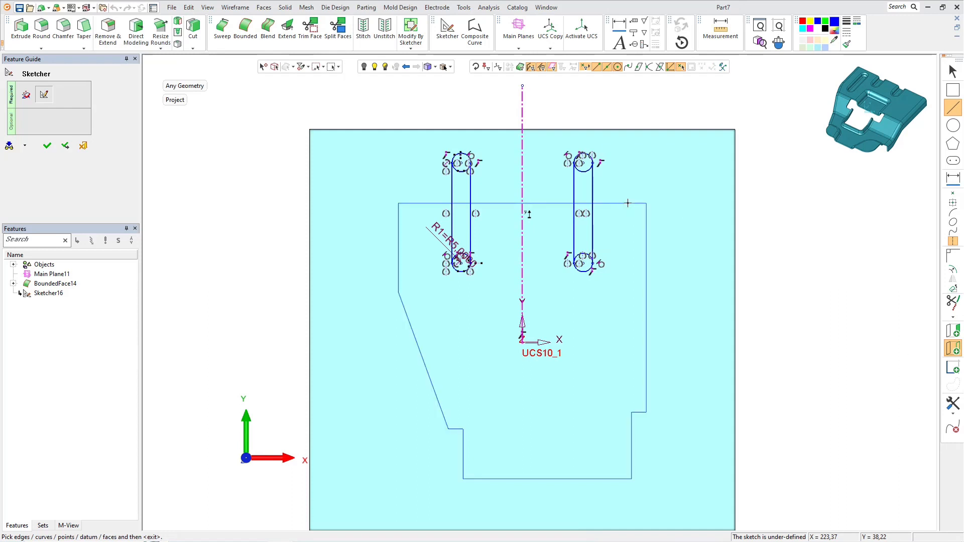
click(630, 205)
middle_click(618, 243)
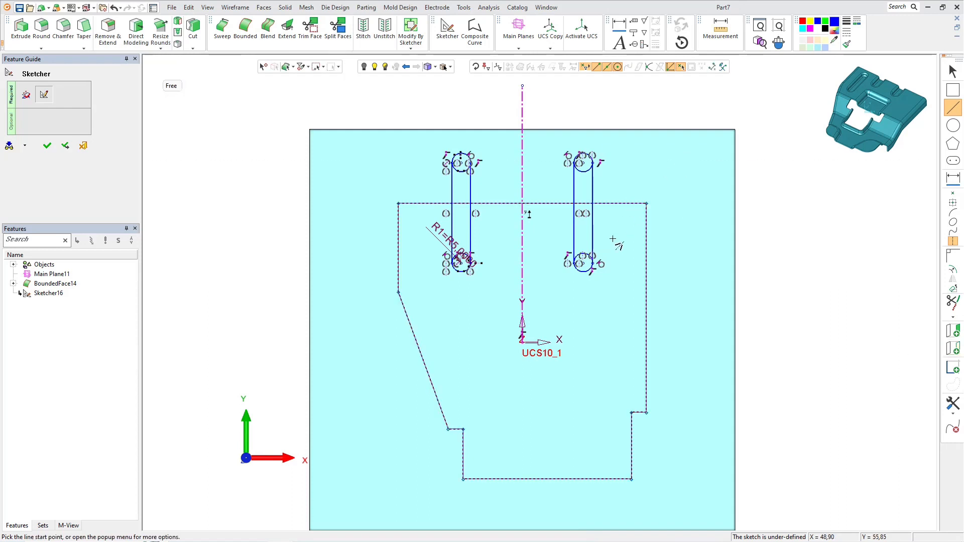
- Dimension the lower right circle's center 17 mm below the profile's top edge
click(953, 178)
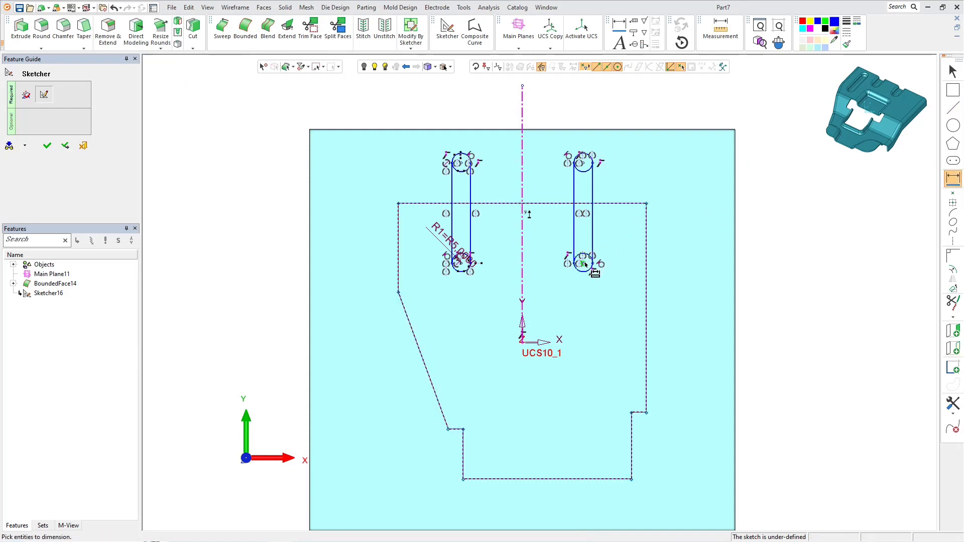
click(626, 205)
click(621, 237)
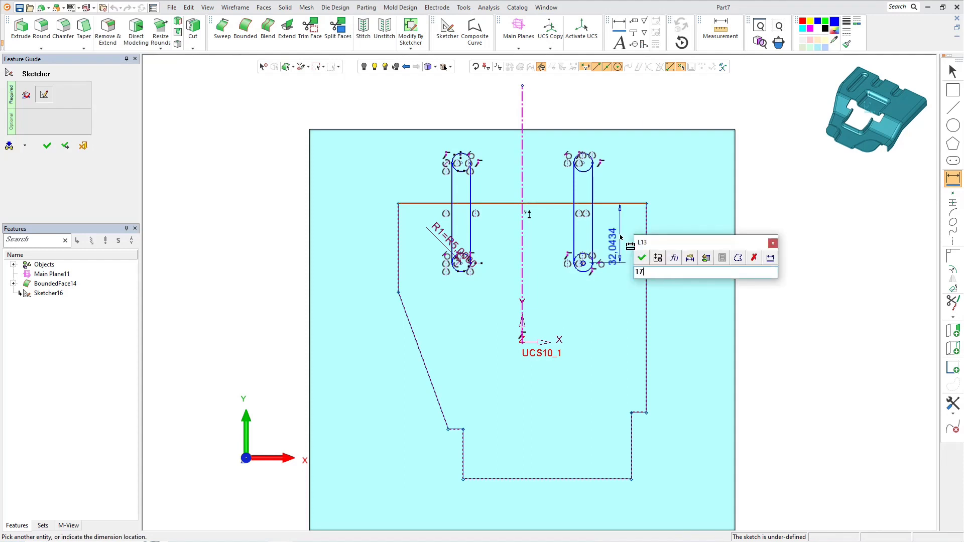
key(Return)
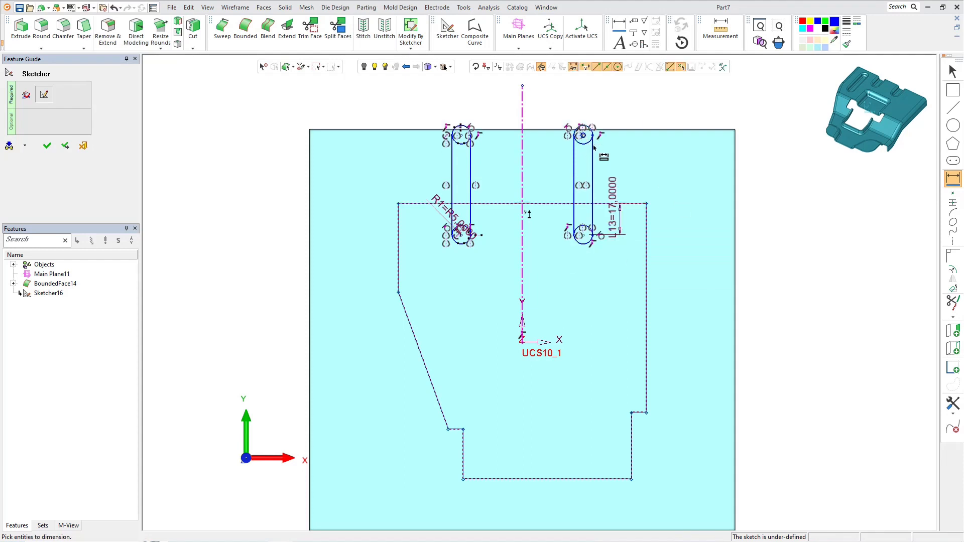
click(646, 205)
click(627, 174)
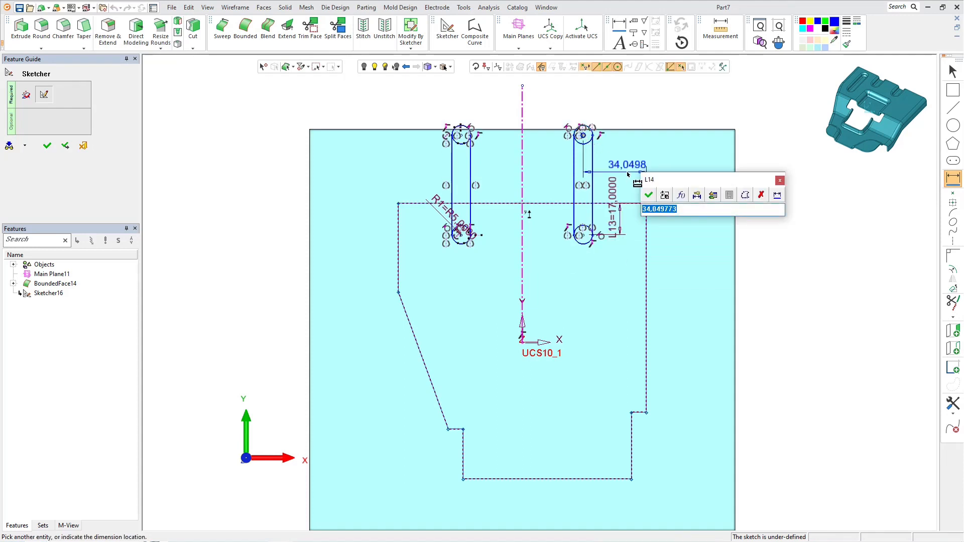
scroll(627, 173, up, 1)
click(761, 195)
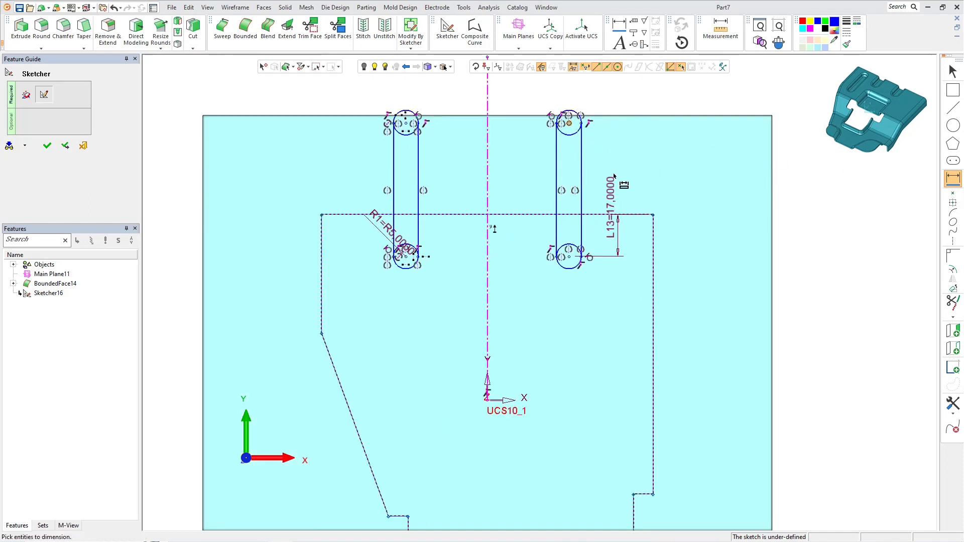
- Dimension the upper right circle's center 20 mm above the profile's top edge
click(632, 215)
click(653, 163)
text(2)
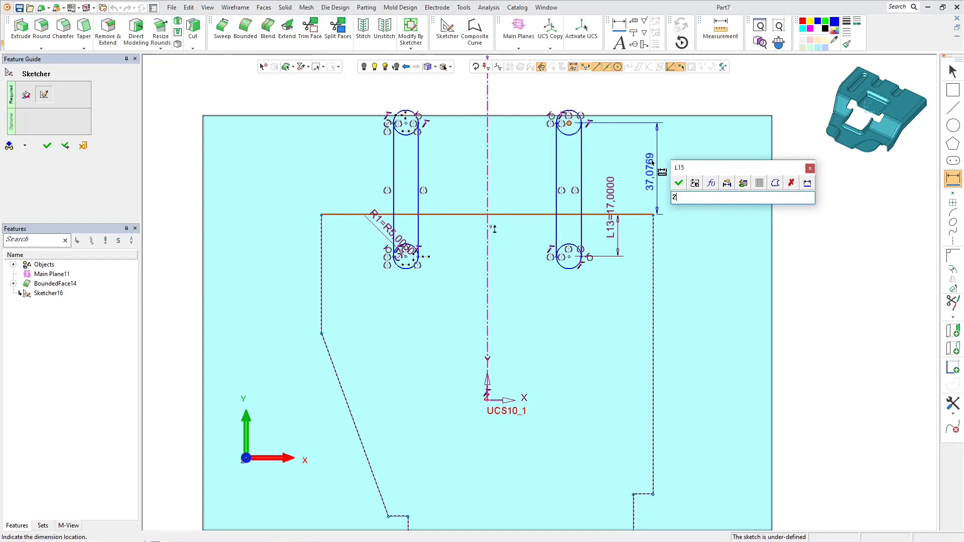
text(0)
key(Return)
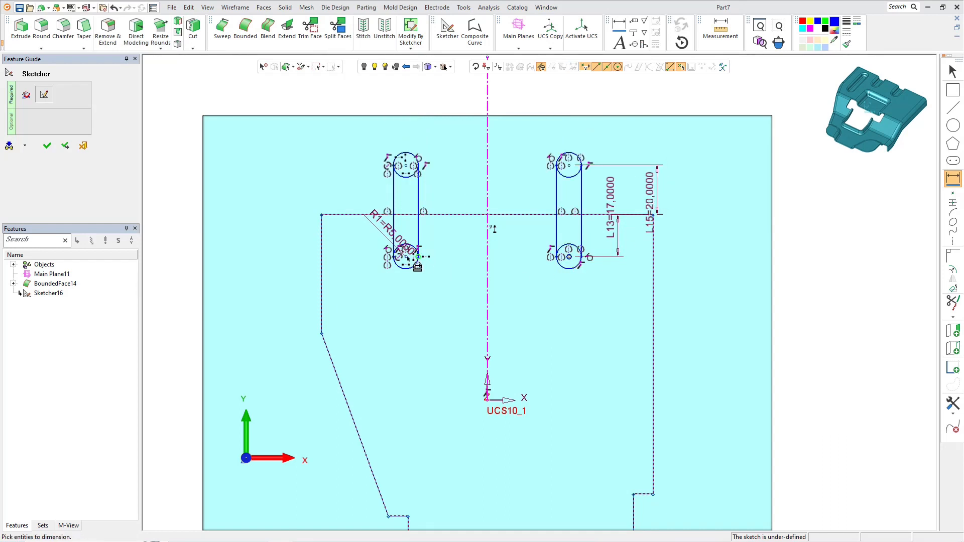
- Set the spacing between the two lower circle centers to 38 mm and finish the sketch
click(406, 257)
click(459, 292)
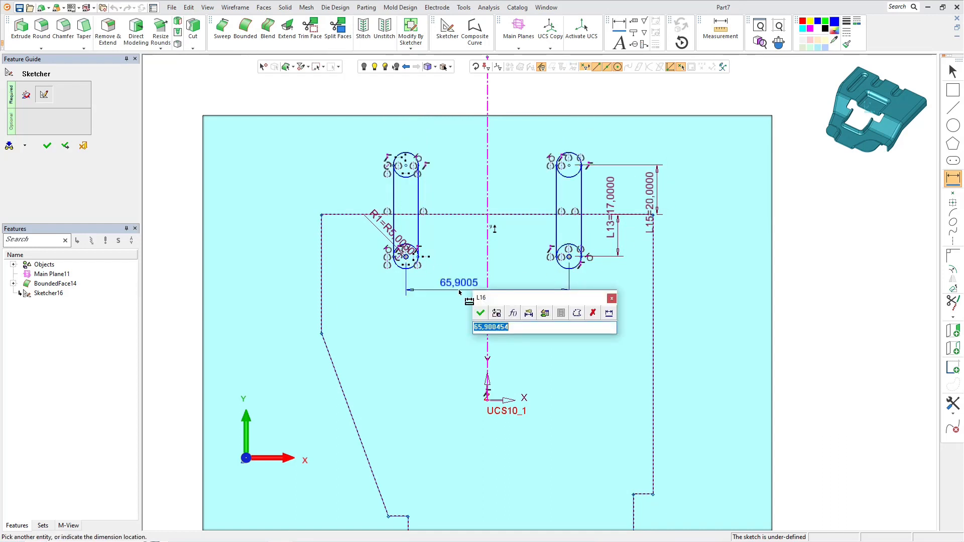
text(38)
key(Return)
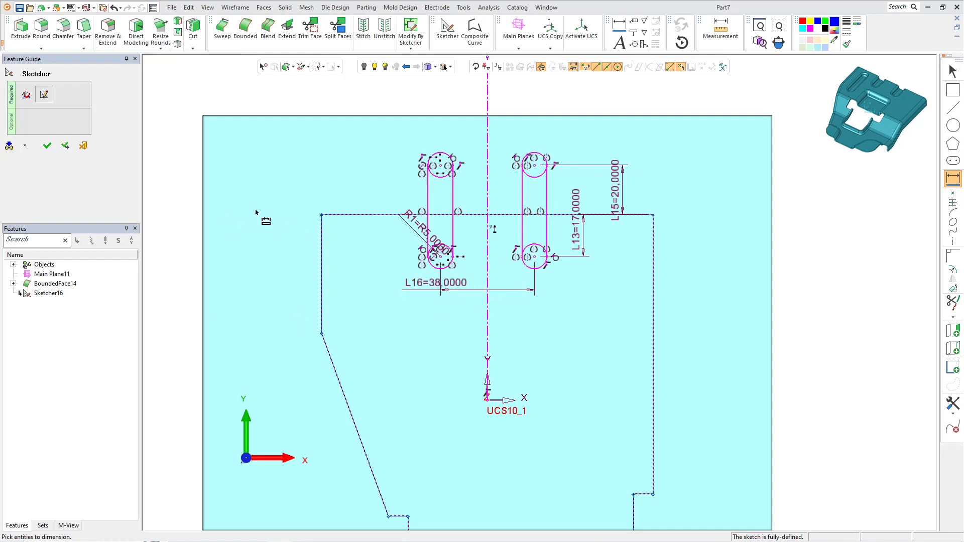
click(47, 147)
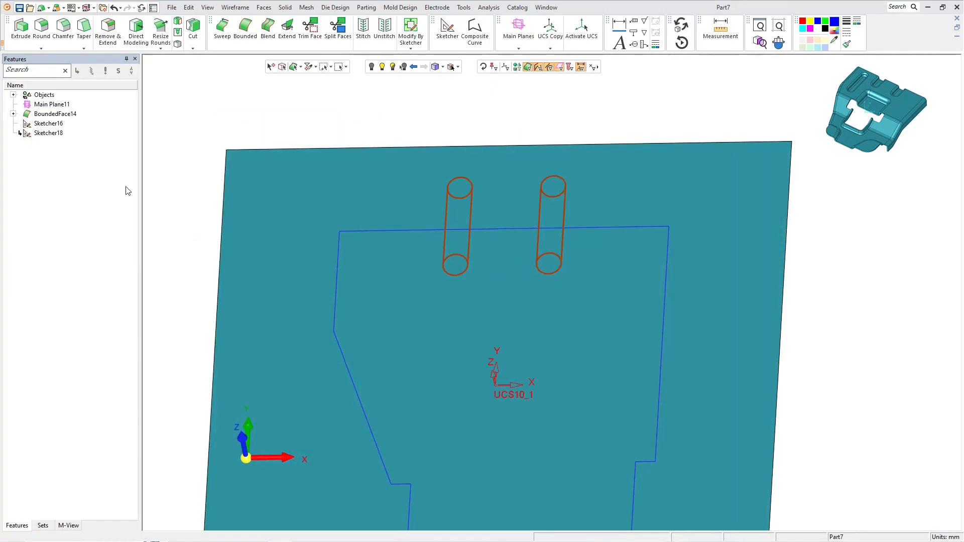
- Edit the slot sketch, trim the inner arcs of all four circles to leave two rounded slot outlines, and finish the sketch
right_click(43, 134)
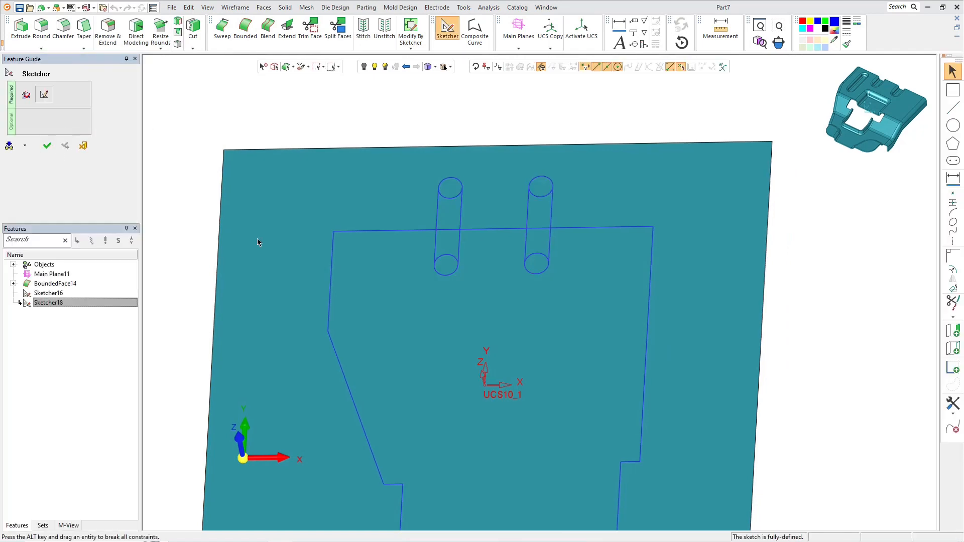
click(55, 135)
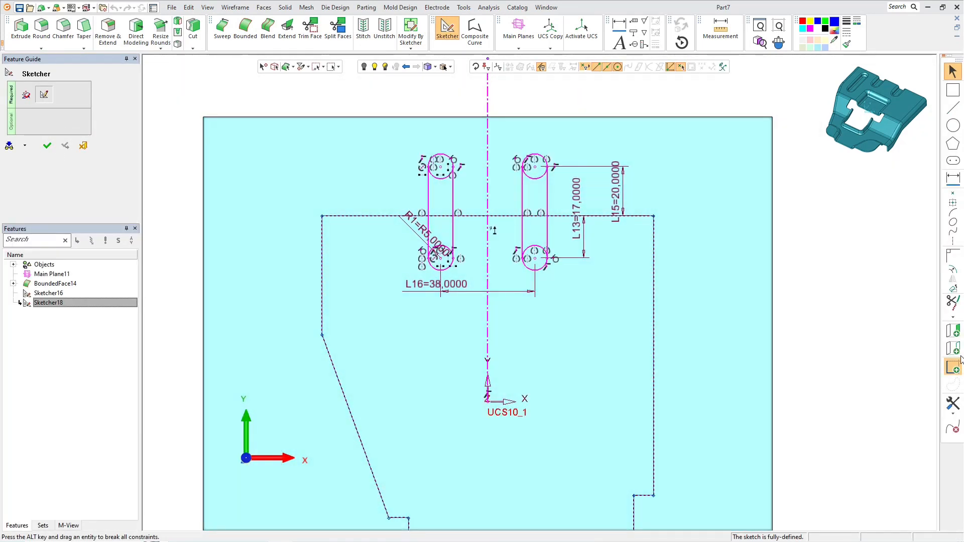
click(957, 304)
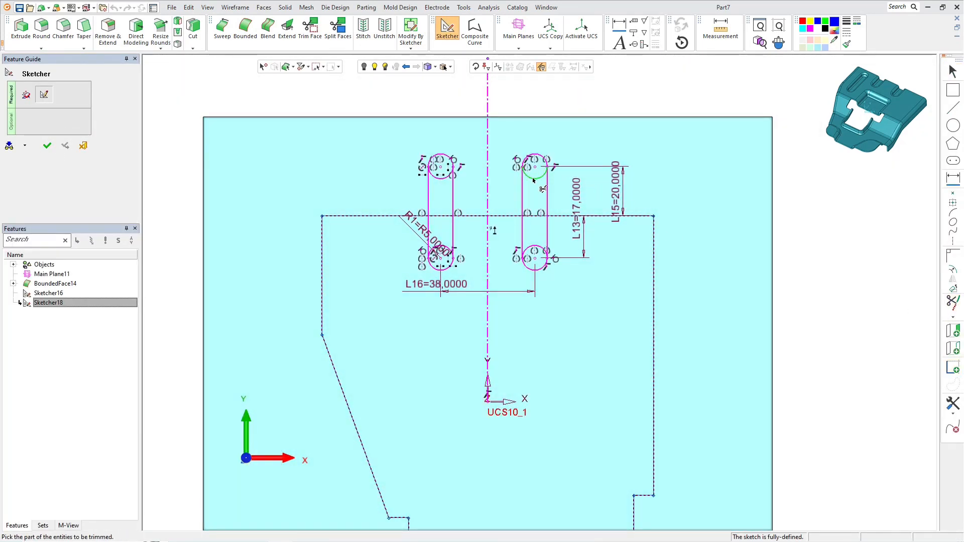
click(537, 248)
click(442, 181)
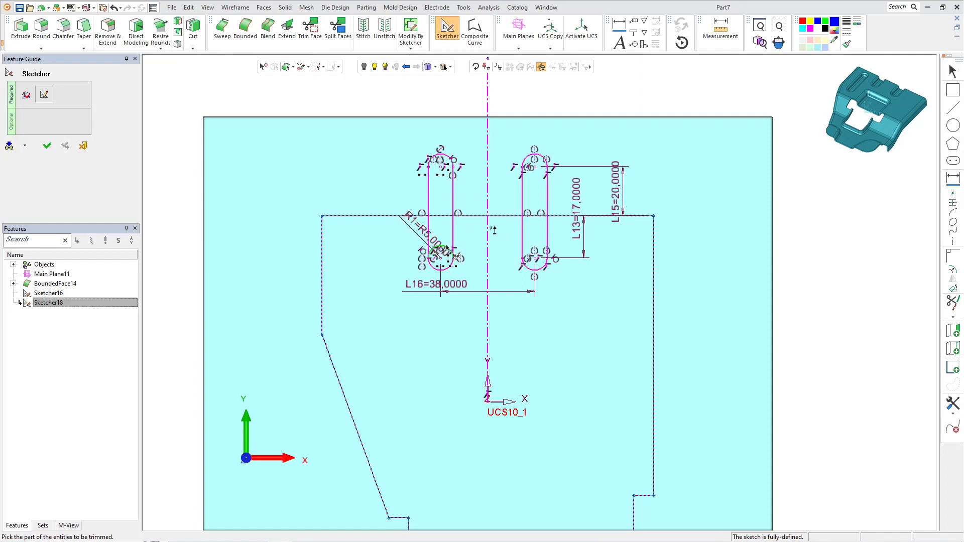
click(442, 245)
click(47, 145)
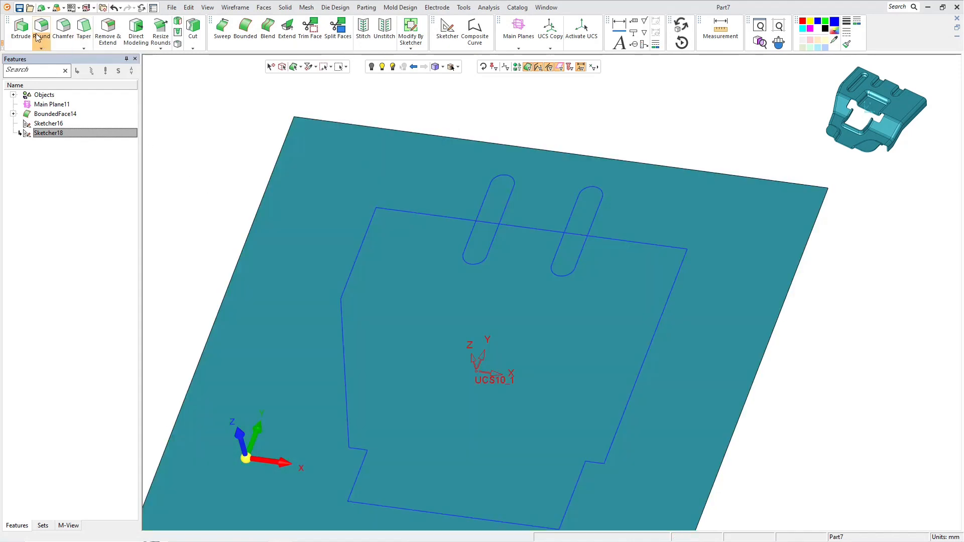
- Extrude the two slot outlines from the base face with a one-sided delta of 6 mm
click(20, 28)
click(507, 202)
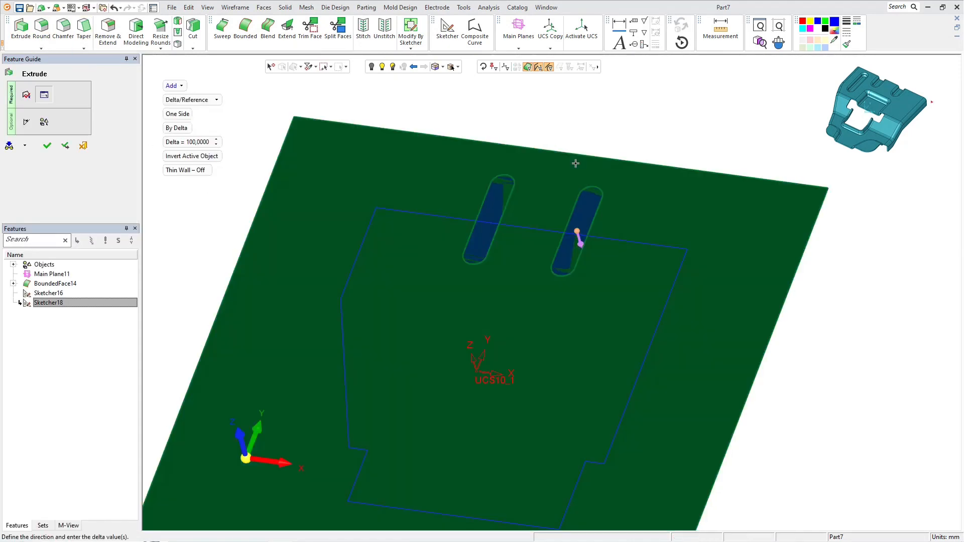
click(201, 144)
text(5)
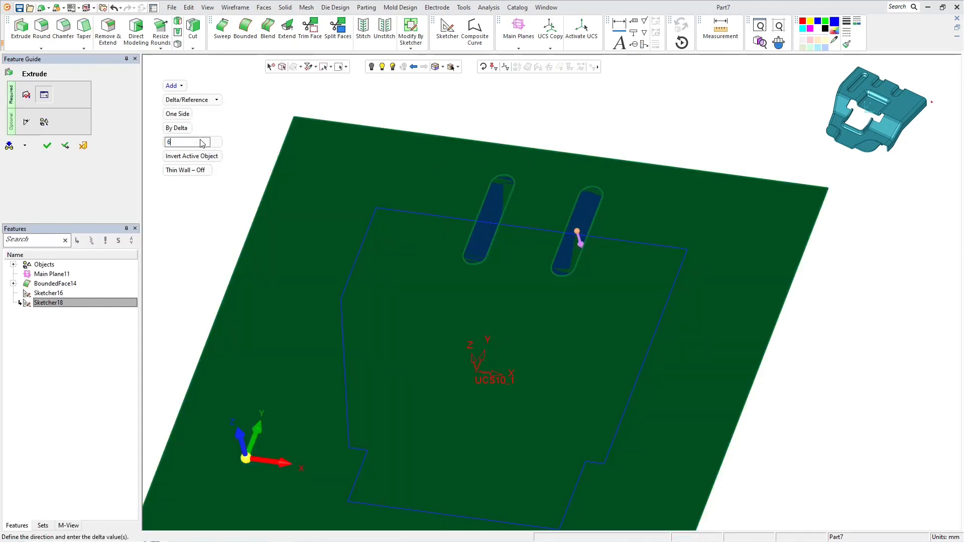
key(Return)
click(56, 144)
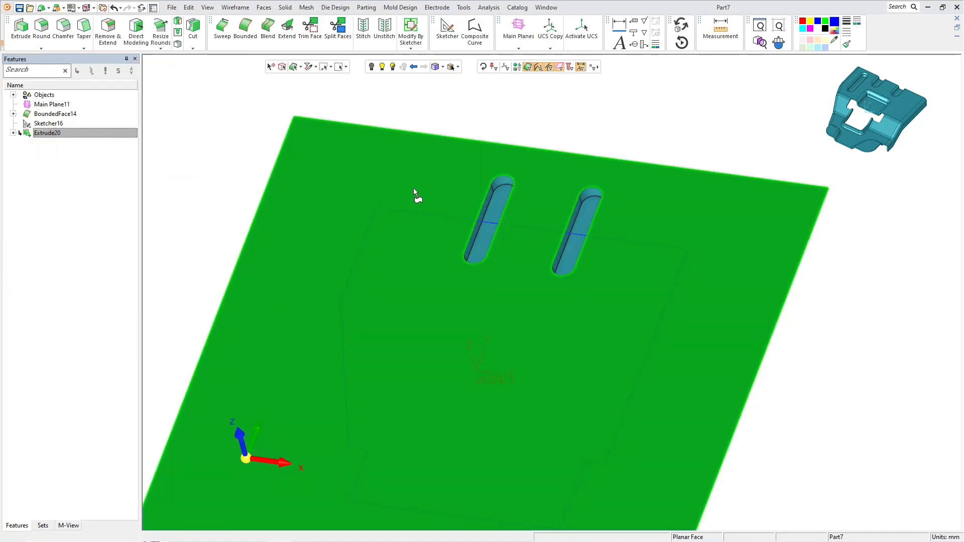
- Start a sketch on the base face and draw a closed four-sided outline about 37 mm tall with a slanted right side over the profile's lower left corner
click(251, 436)
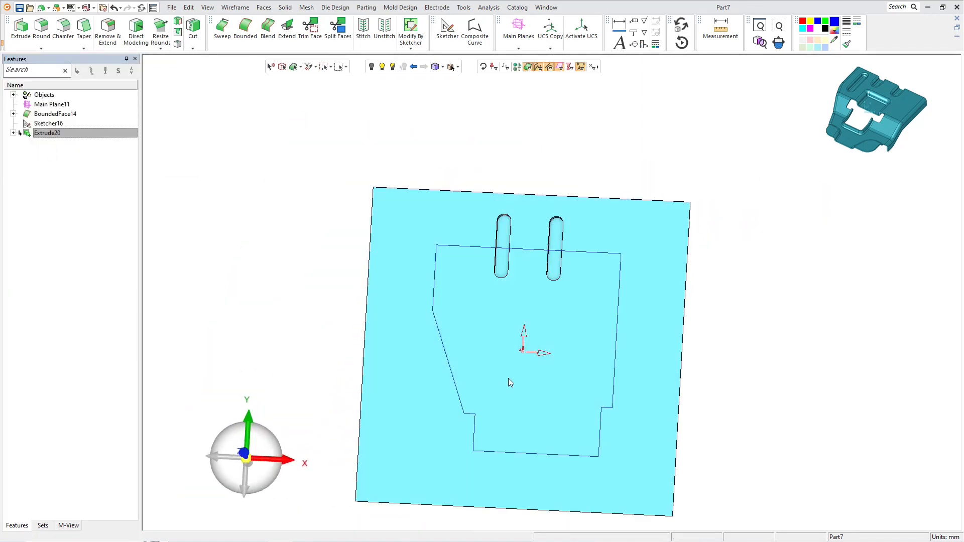
click(448, 27)
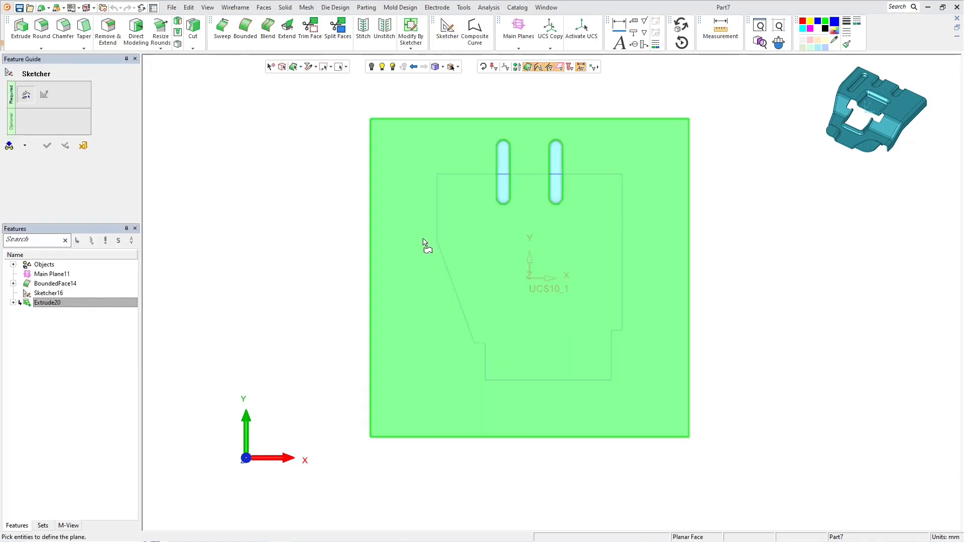
click(415, 267)
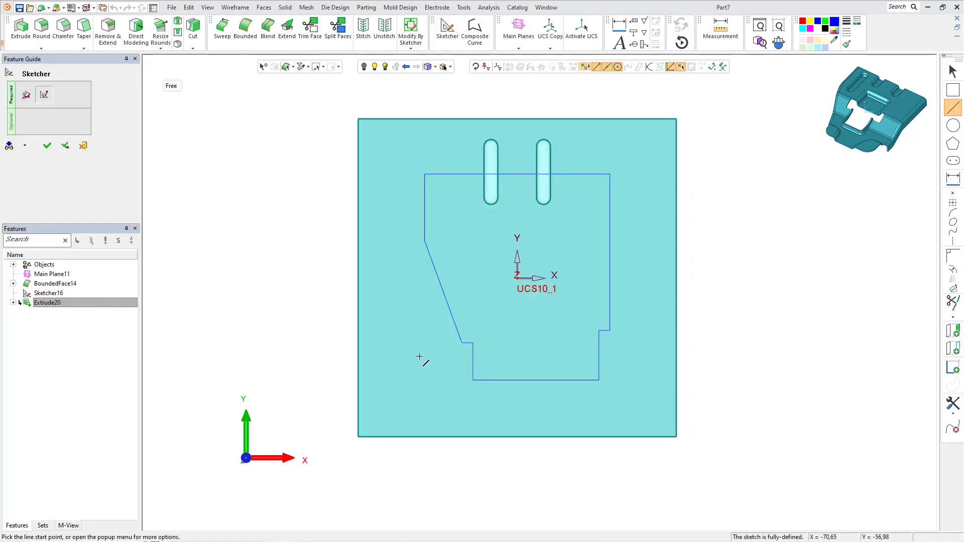
click(421, 352)
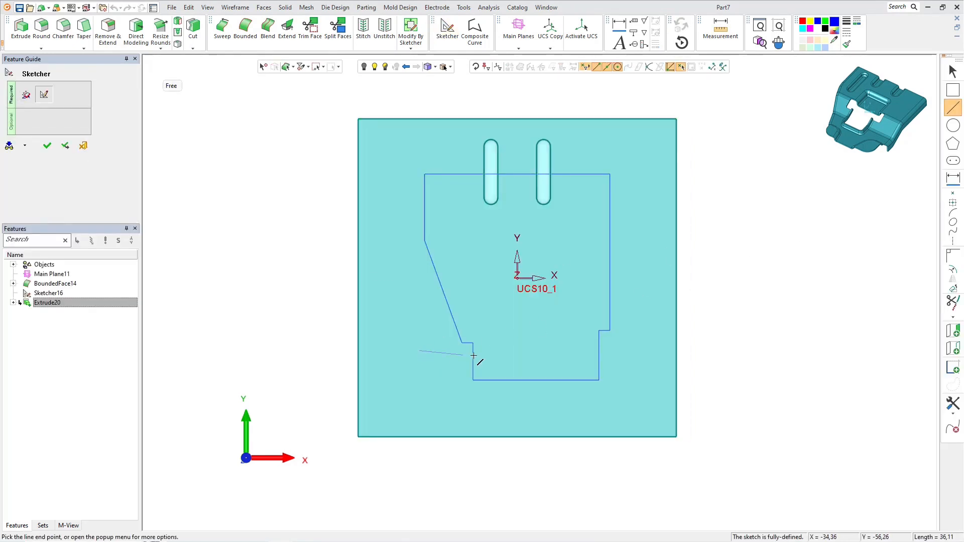
click(504, 351)
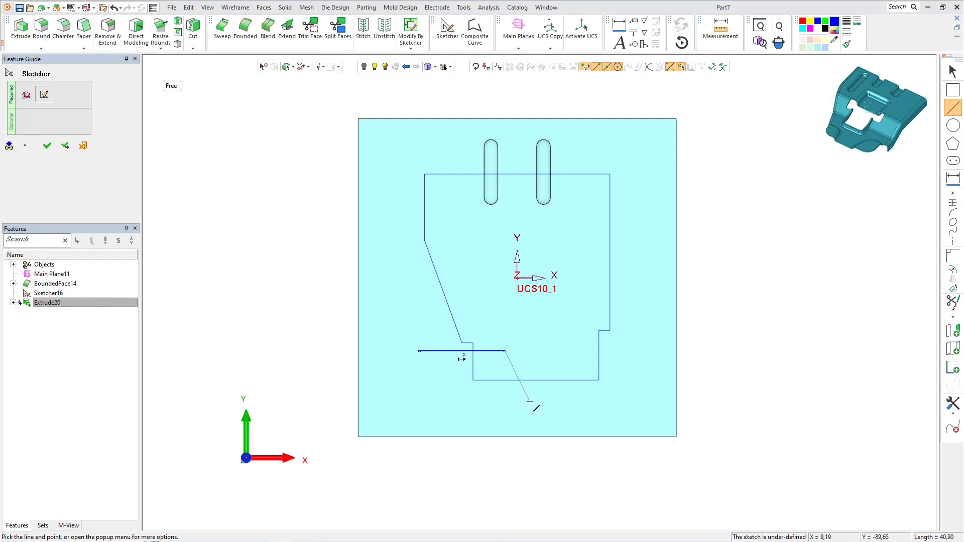
click(529, 402)
click(419, 402)
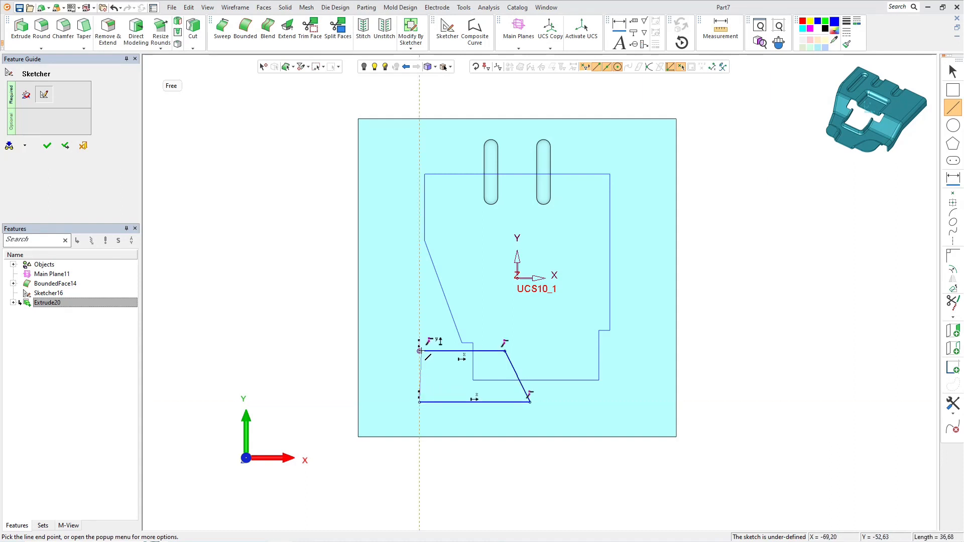
click(420, 351)
- Sketch a second closed four-sided outline about 47 mm tall with a slanted left side over the profile's lower right corner
scroll(528, 390, up, 3)
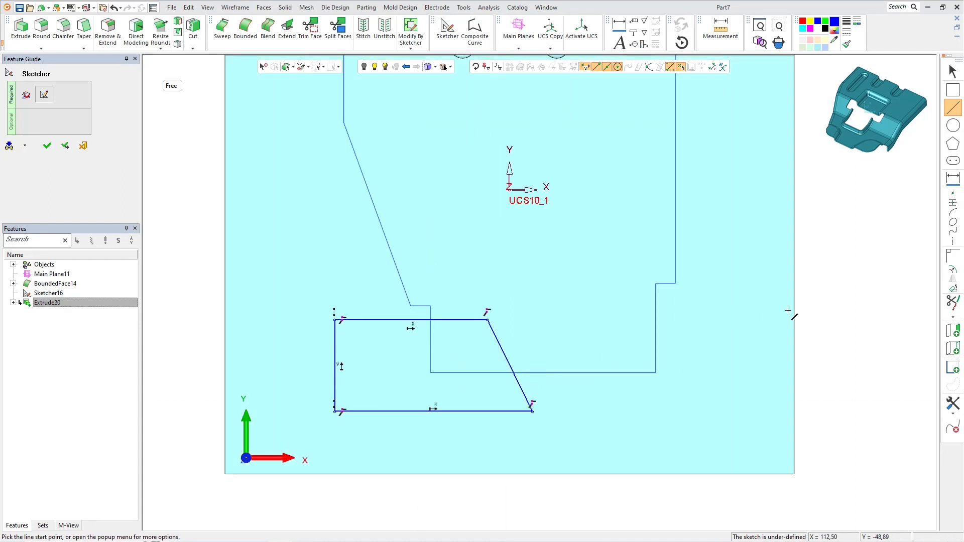
click(736, 297)
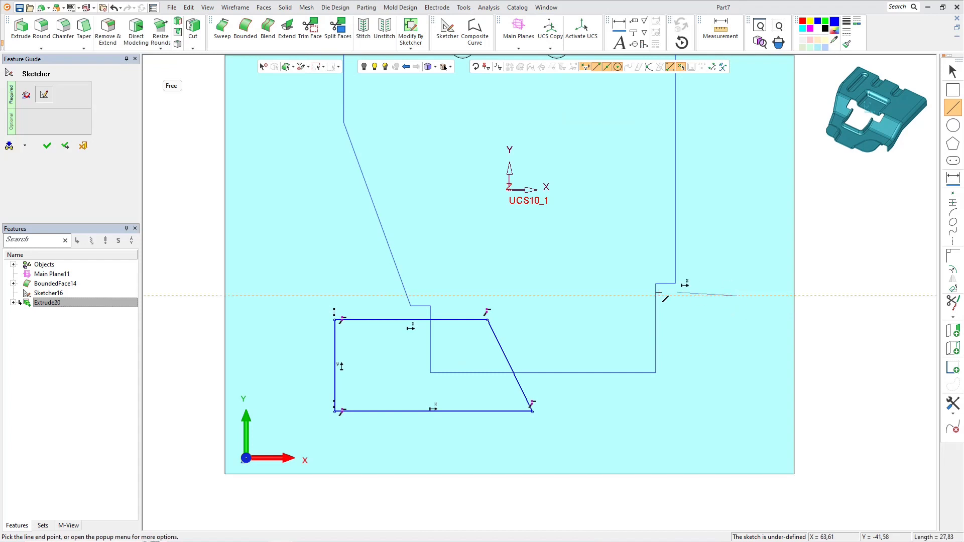
click(616, 296)
click(577, 410)
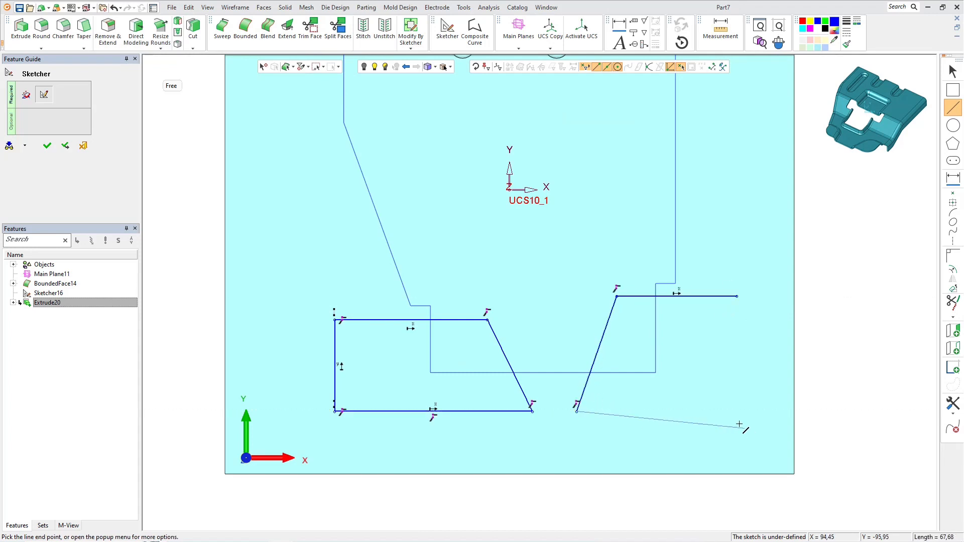
click(737, 411)
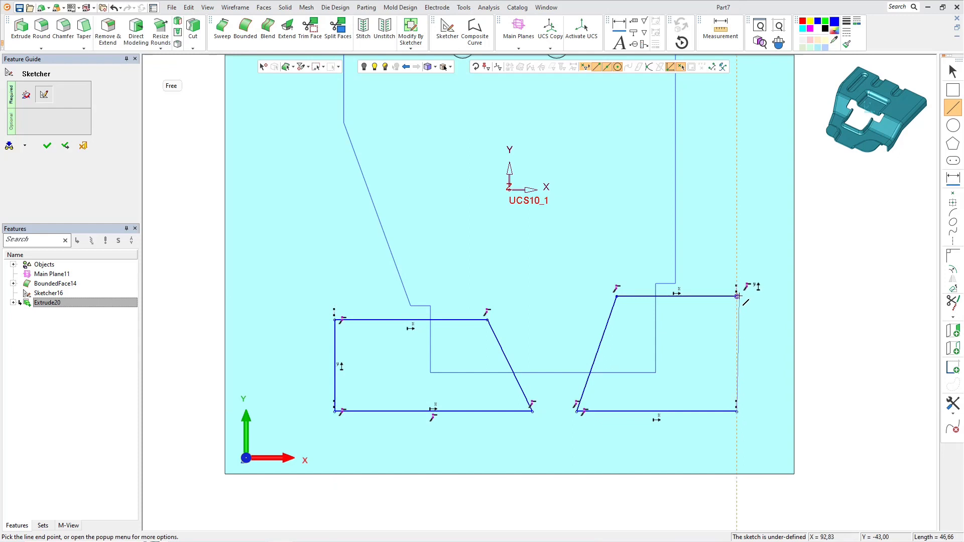
click(737, 297)
- Fillet the upper left corner of the right outline with an 18 mm radius
click(955, 260)
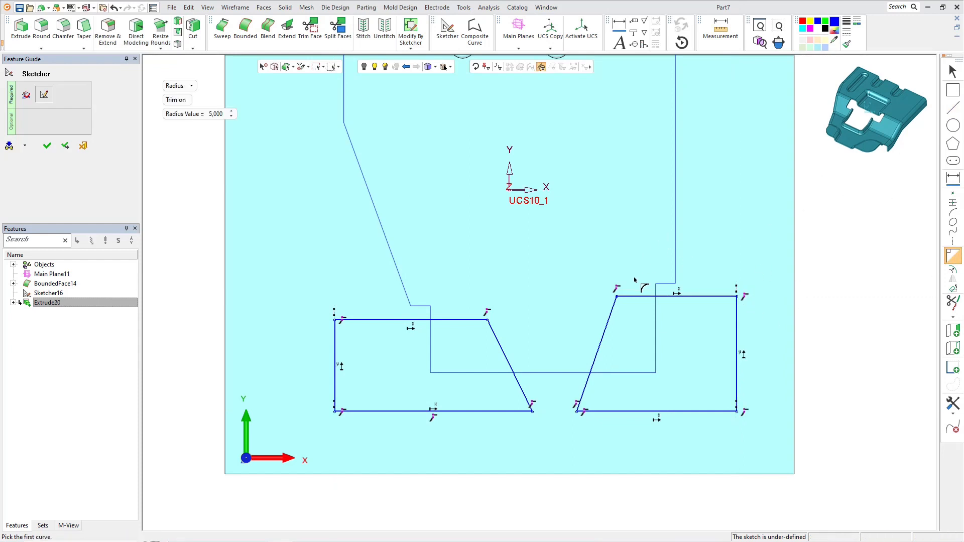
click(217, 115)
text(18)
key(Return)
click(627, 296)
click(611, 312)
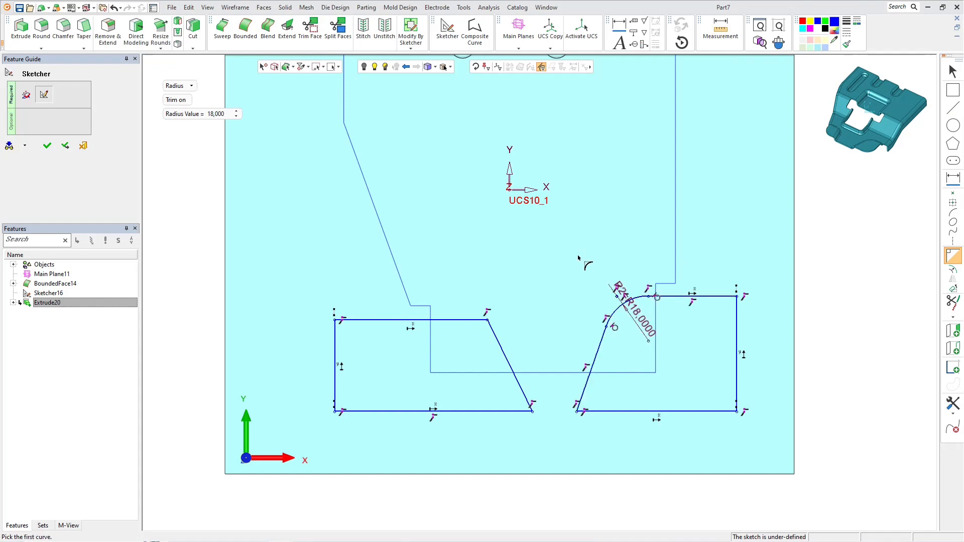
- Fillet the upper right corner of the left outline with a 12 mm radius
click(213, 116)
key(Return)
click(480, 320)
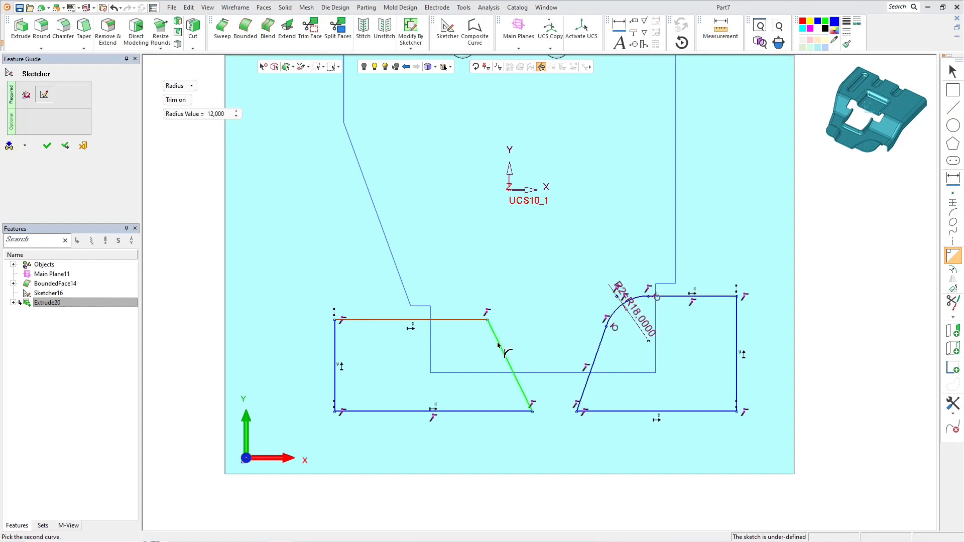
click(501, 344)
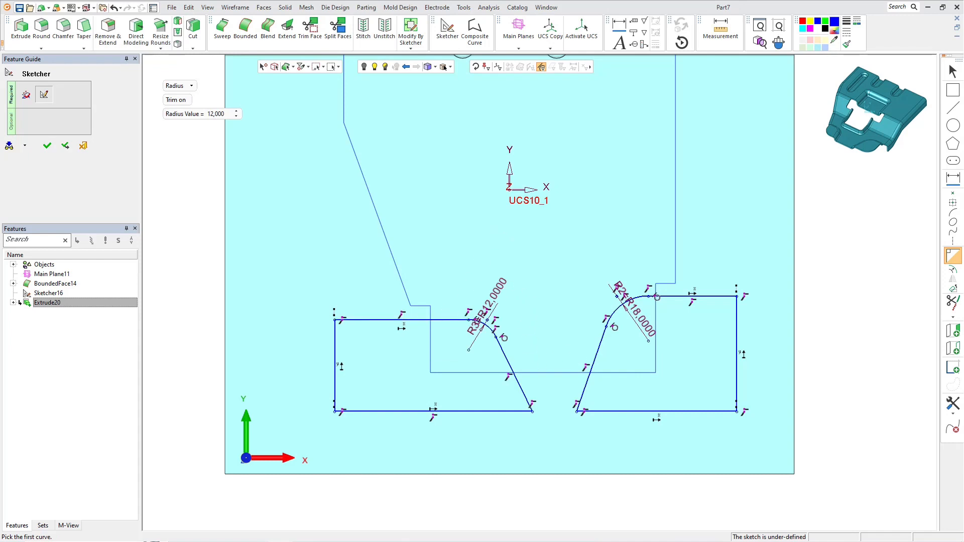
- Project the bracket profile as reference geometry and dimension the left outline's top edge 3 mm below the profile's left step
click(953, 178)
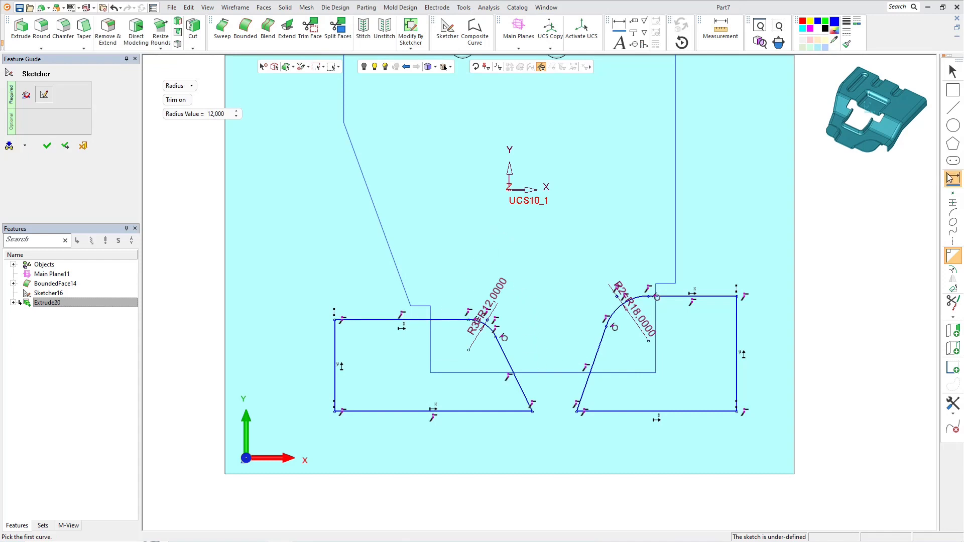
click(420, 320)
click(953, 347)
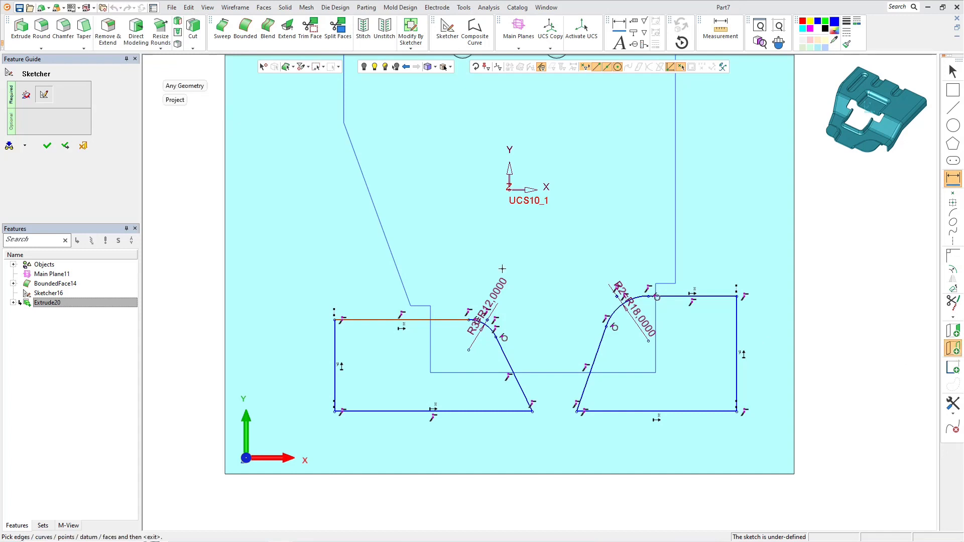
click(396, 268)
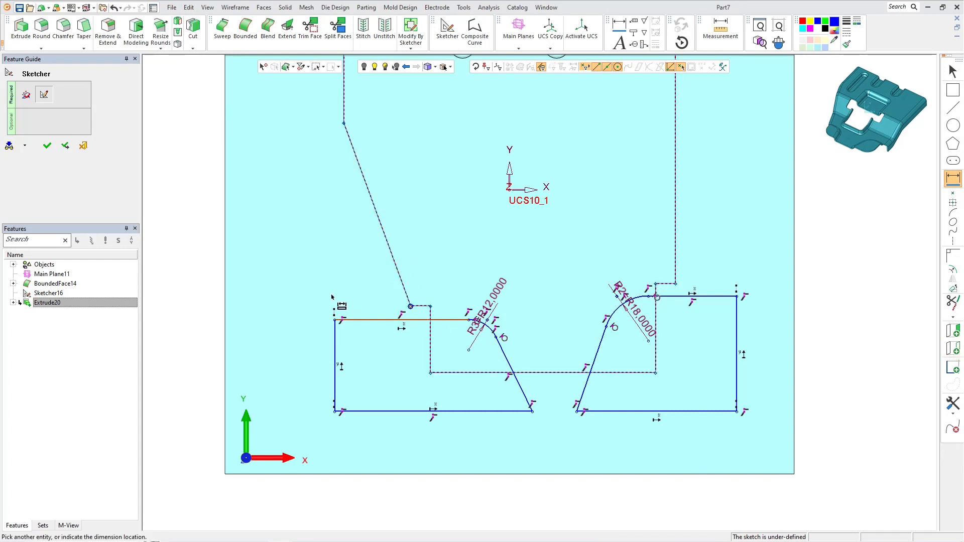
click(365, 312)
text(3)
key(Return)
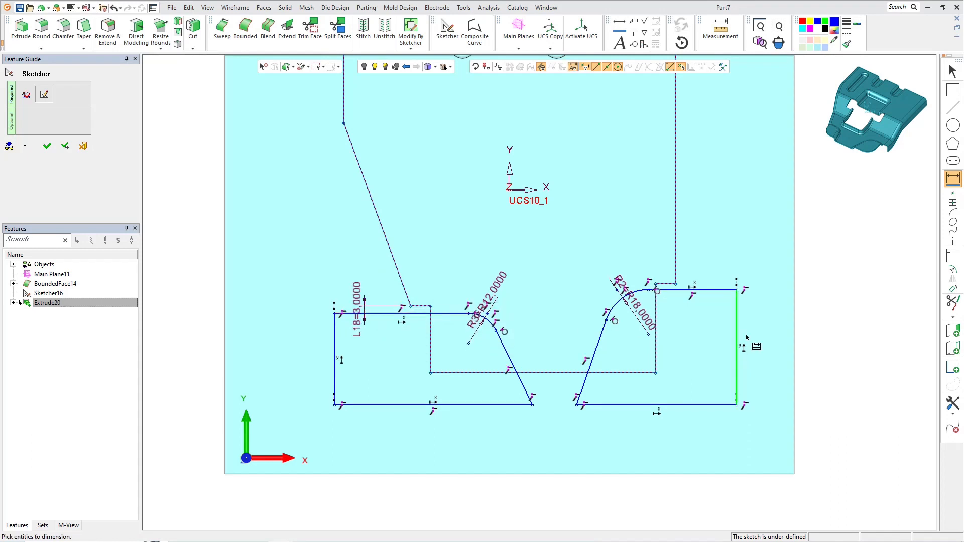
- Dimension the right outline's top edge 3 mm below the profile's right step
click(712, 290)
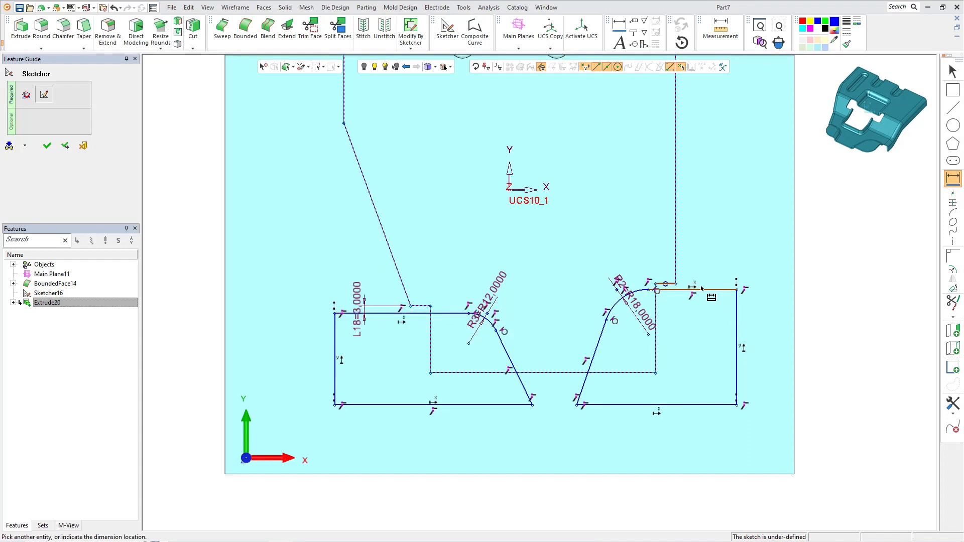
click(719, 284)
text(3)
key(Return)
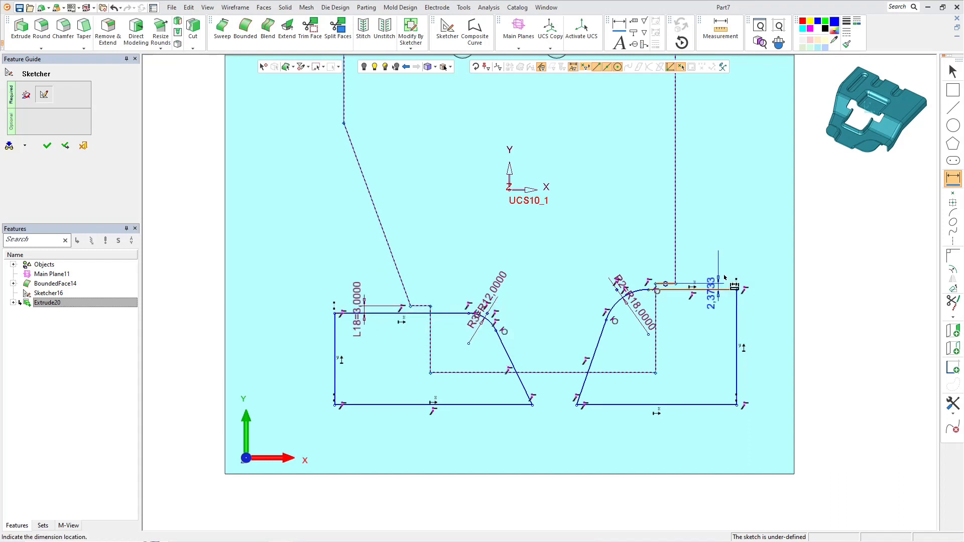
- Set the horizontal distance from the 18 mm fillet's upper end to the profile's right step corner to 10 mm
scroll(671, 305, up, 3)
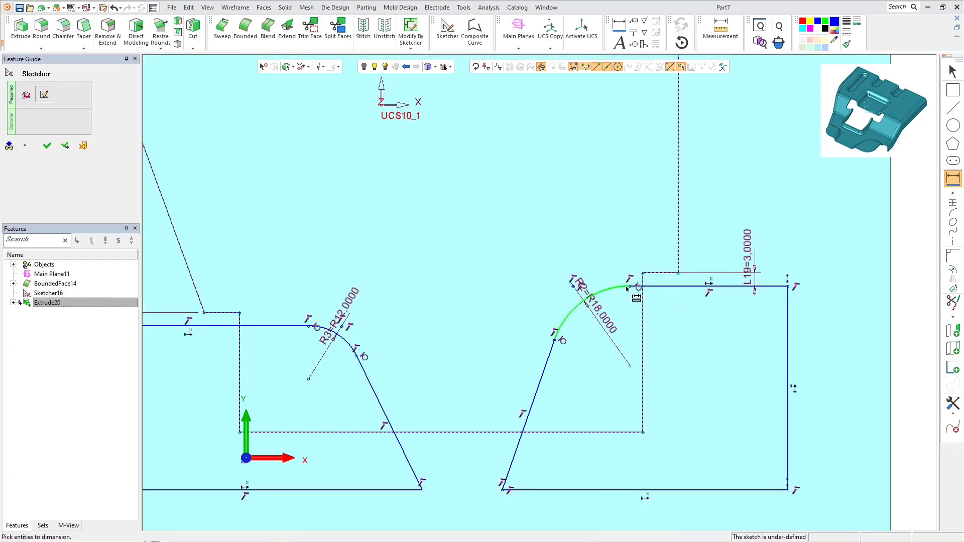
click(643, 274)
click(635, 244)
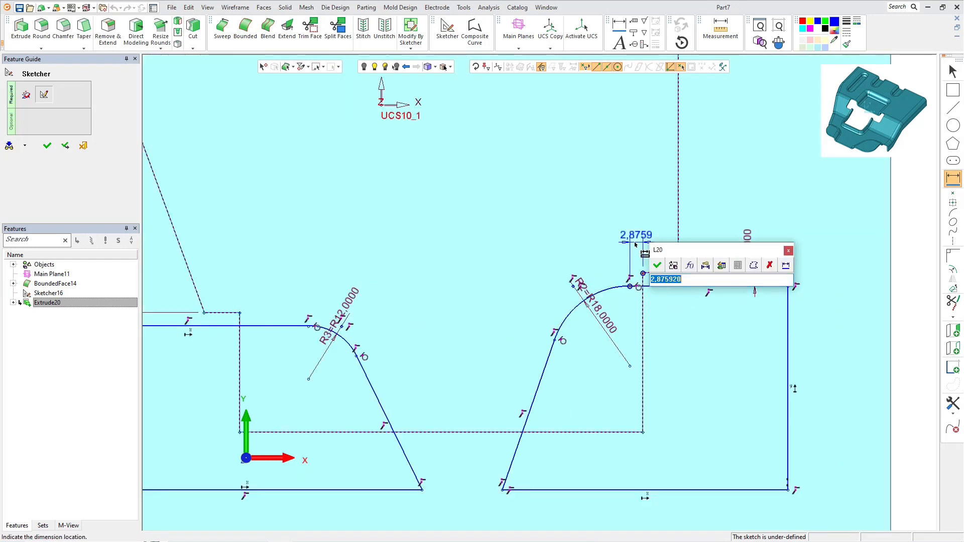
text(10)
key(Return)
- Set the horizontal distance from the profile's left step corner to the 12 mm fillet's upper end to 10 mm
scroll(537, 293, down, 2)
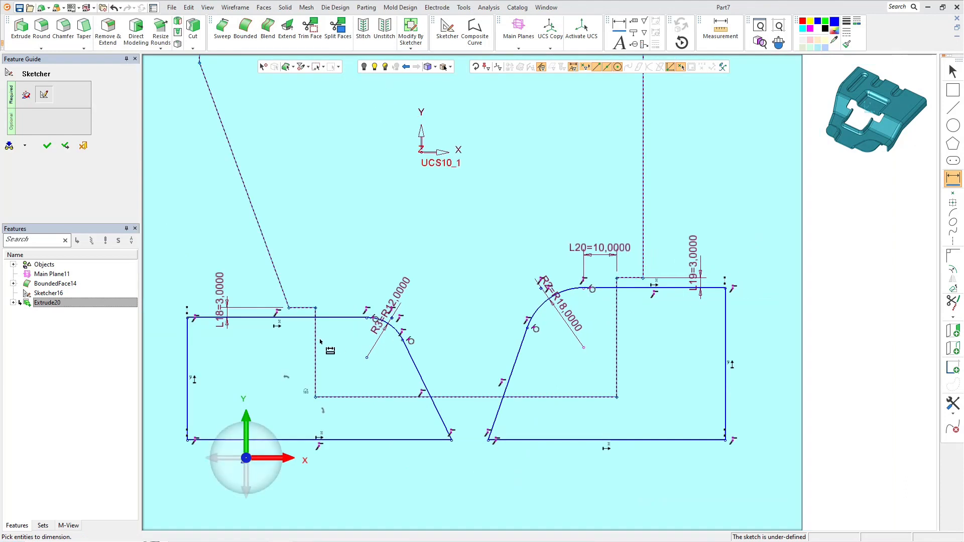
click(316, 309)
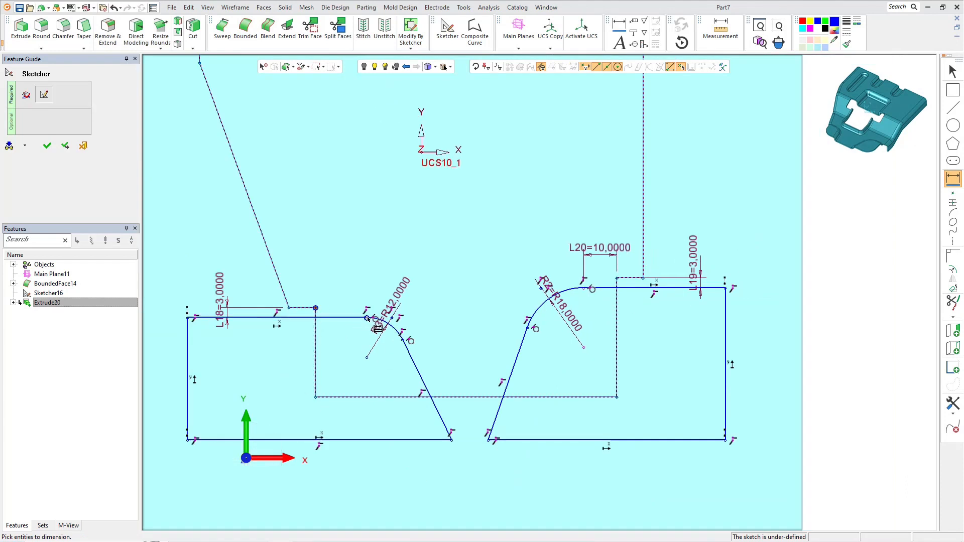
click(368, 318)
click(343, 274)
text(10)
key(Return)
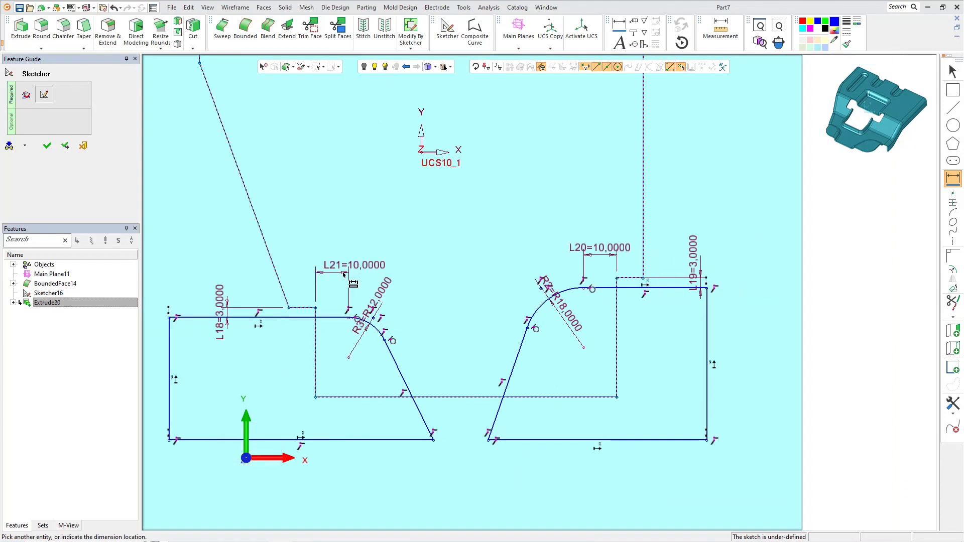
- Dimension the angle between the left outline's slanted side and its vertical outer side as 10 degrees
scroll(345, 301, down, 1)
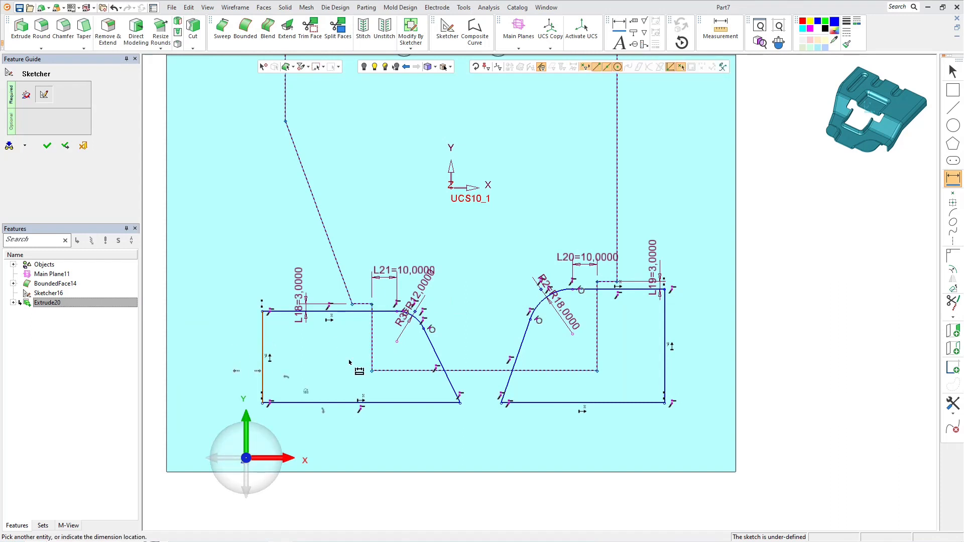
click(444, 353)
click(340, 362)
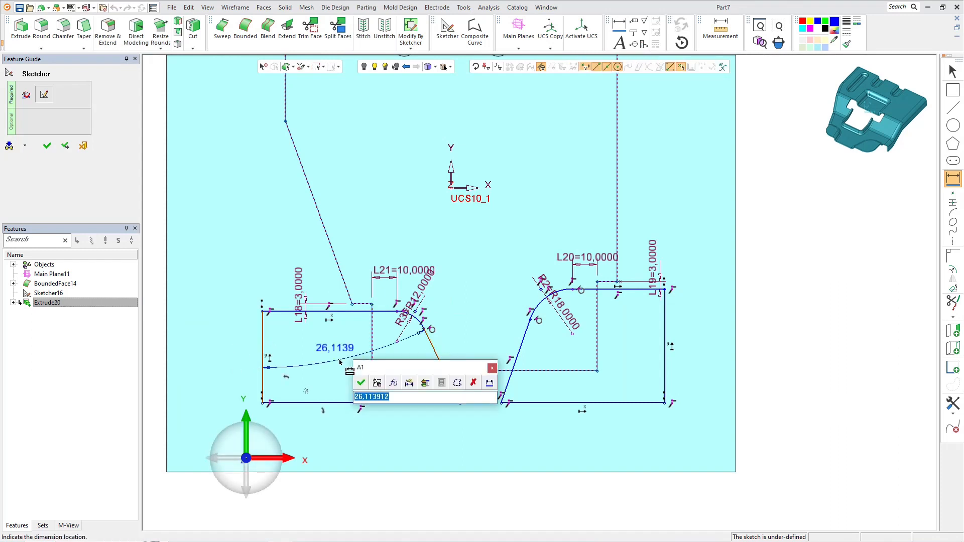
text(10)
key(Return)
- Dimension the angle between the right outline's slanted side and its vertical outer side as 20 degrees and finish the sketch
click(519, 351)
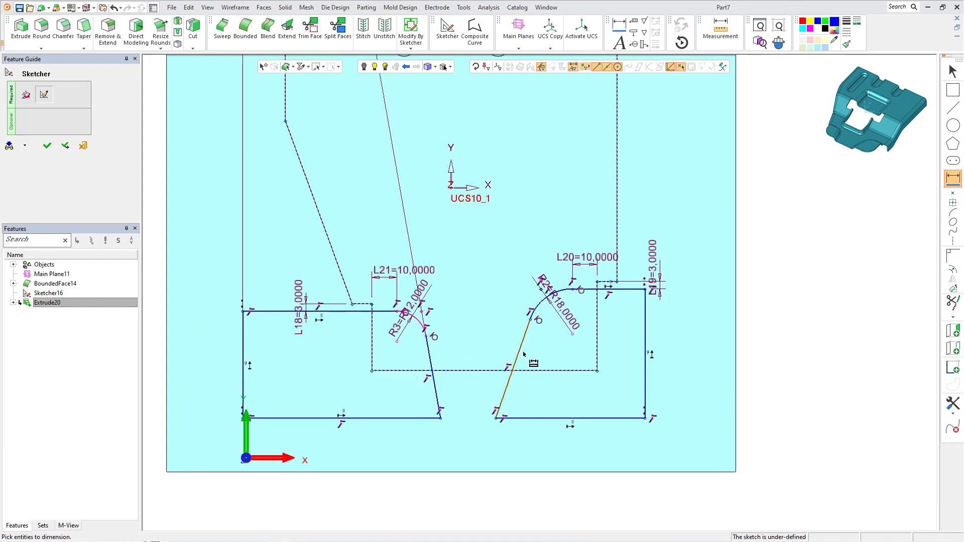
click(645, 347)
click(580, 387)
text(20)
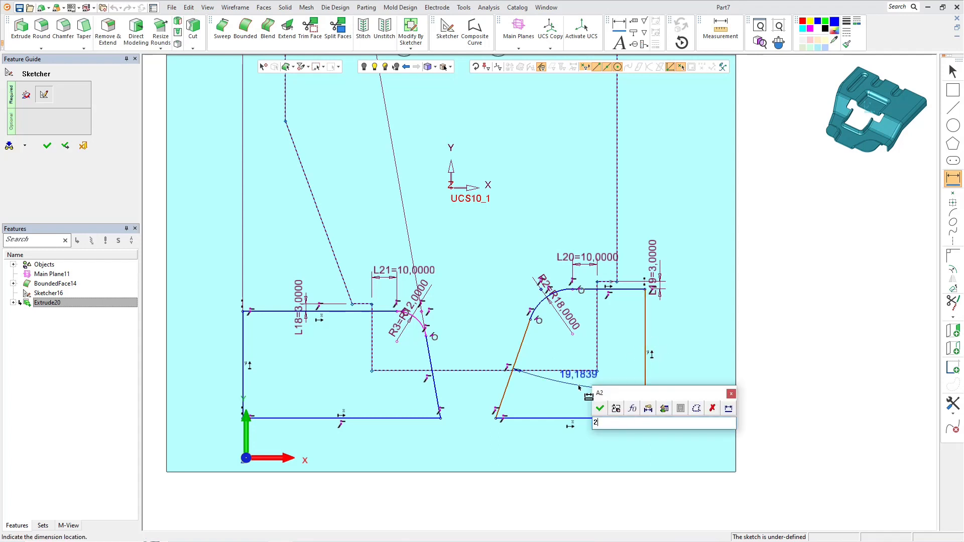
key(Return)
scroll(541, 296, down, 3)
scroll(457, 291, up, 2)
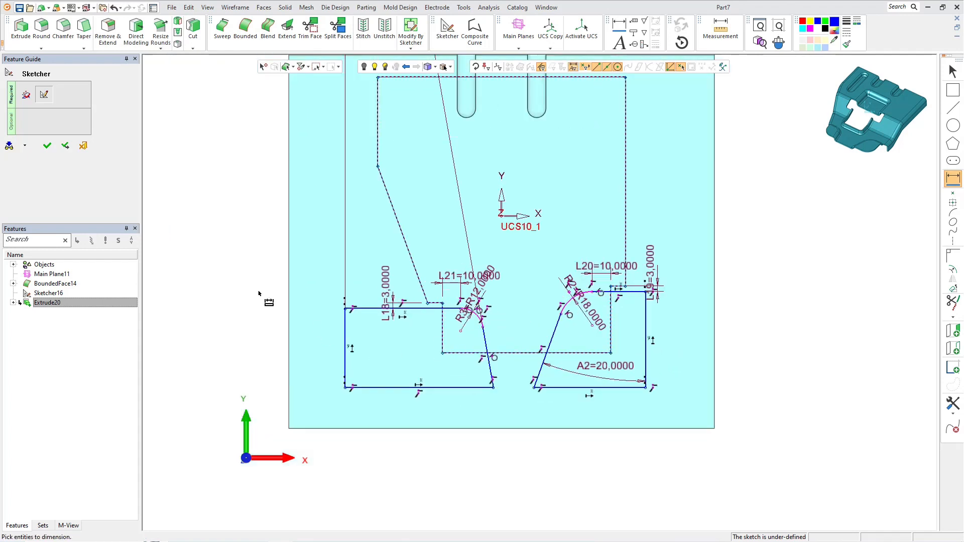
click(51, 148)
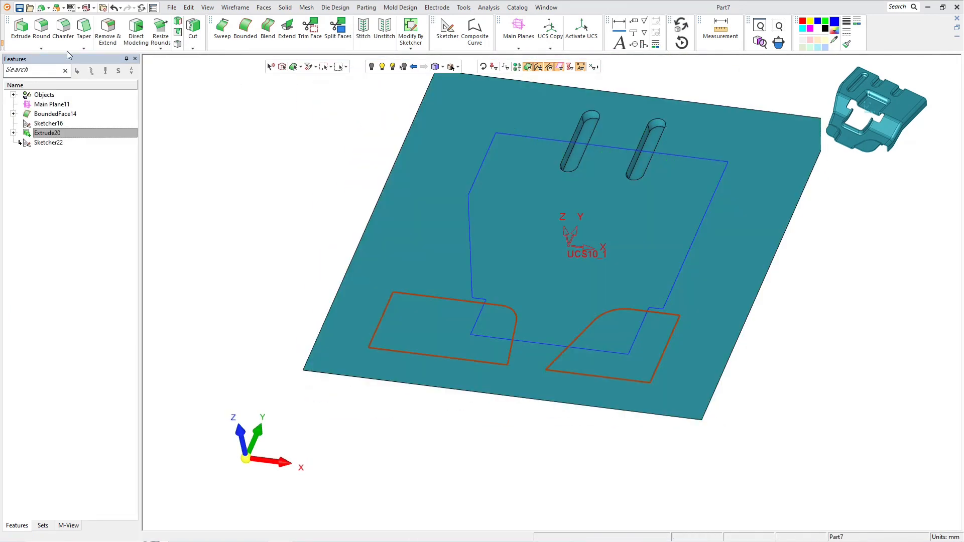
- Extrude the two lower corner outlines 6 mm upward from the base face to one side
click(22, 28)
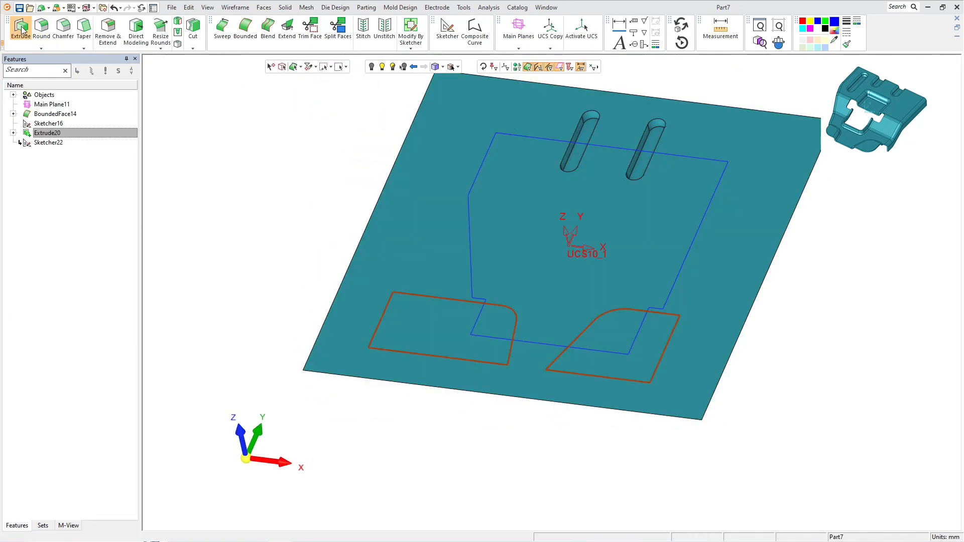
click(622, 362)
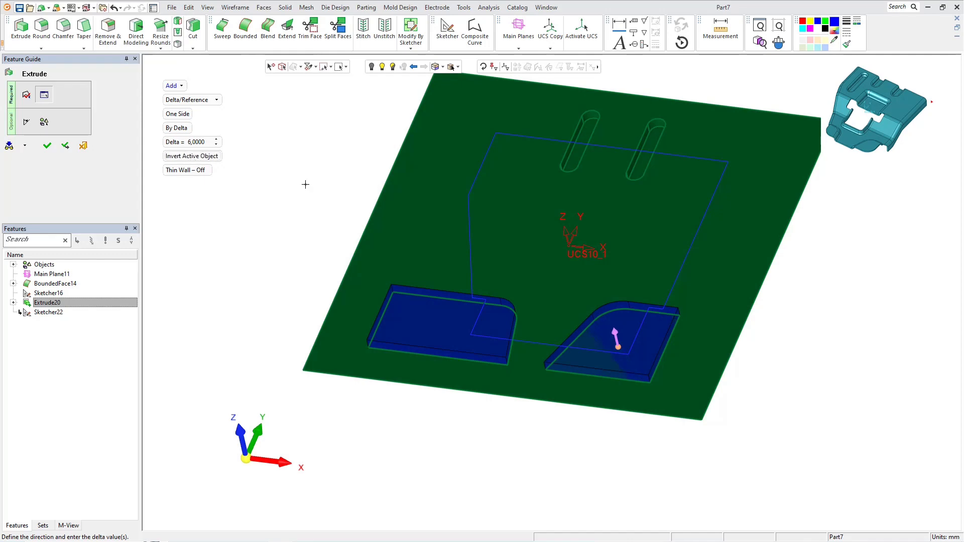
click(47, 147)
- Start a new sketch on the base face and draw a rectangle around the UCS origin, inside the bracket profile
drag(246, 454, 244, 440)
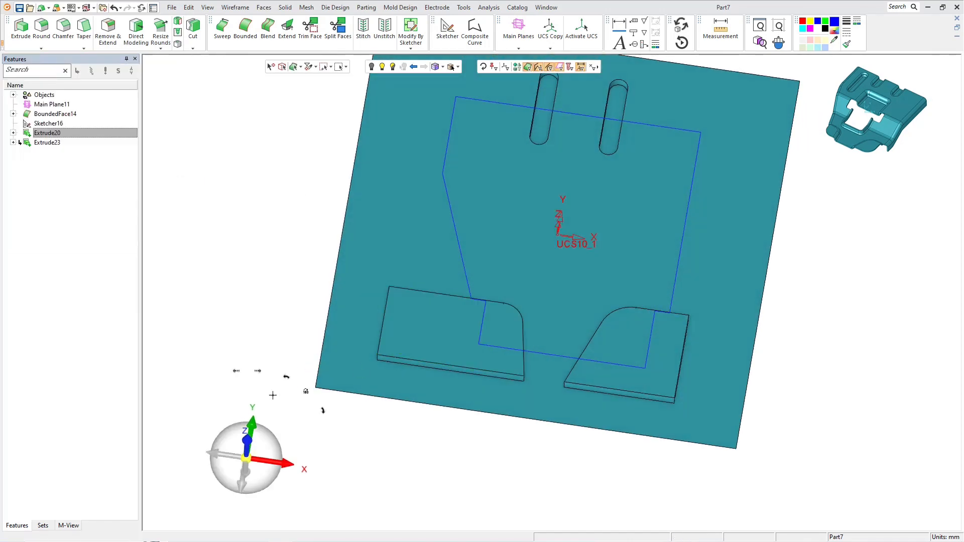
click(245, 440)
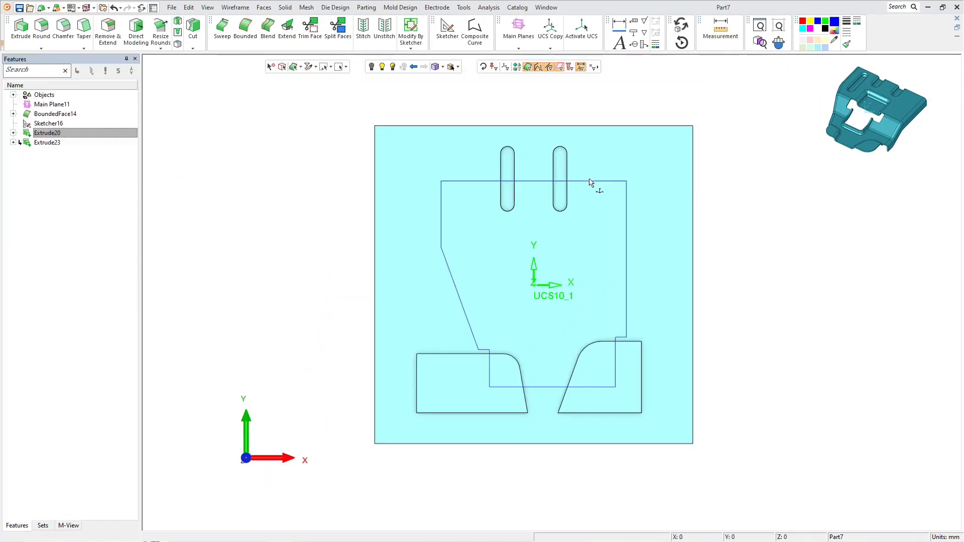
click(446, 33)
click(420, 258)
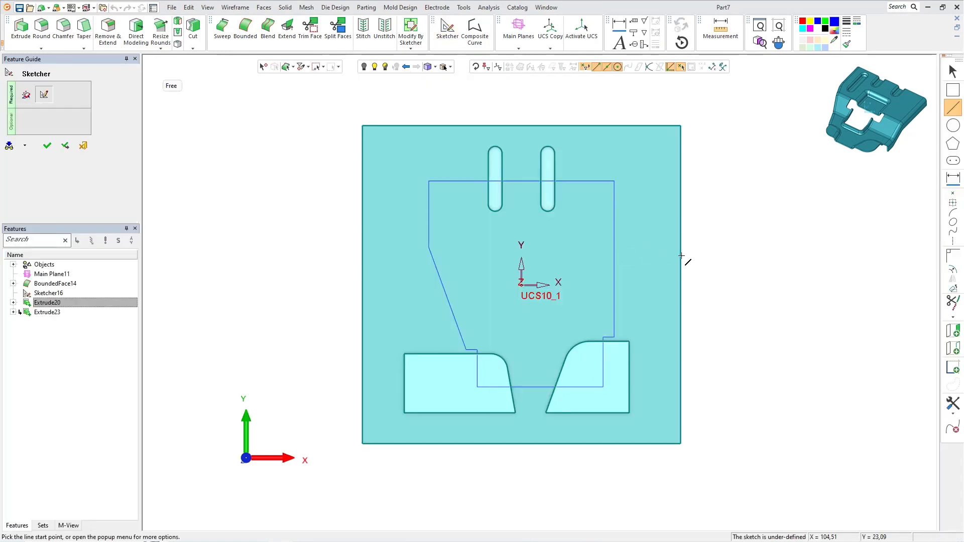
click(953, 90)
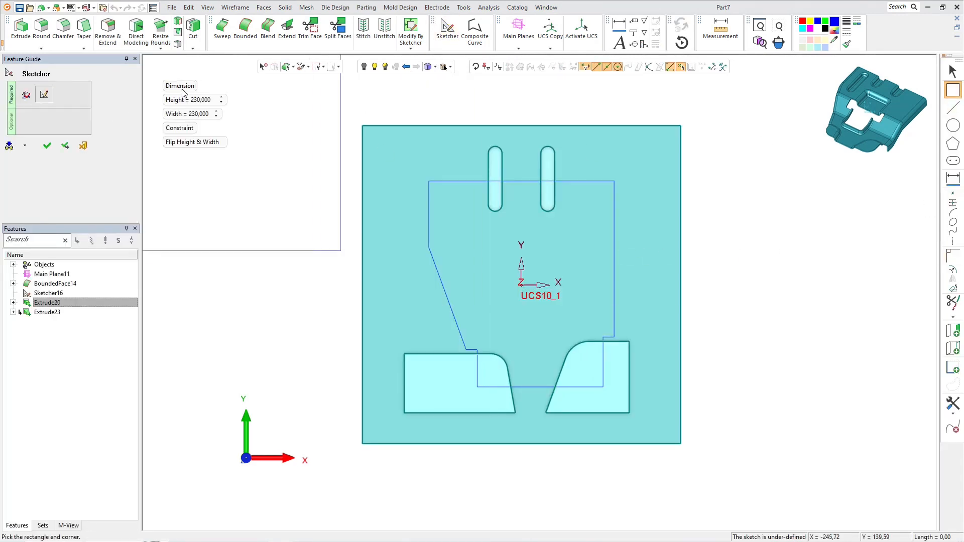
click(490, 255)
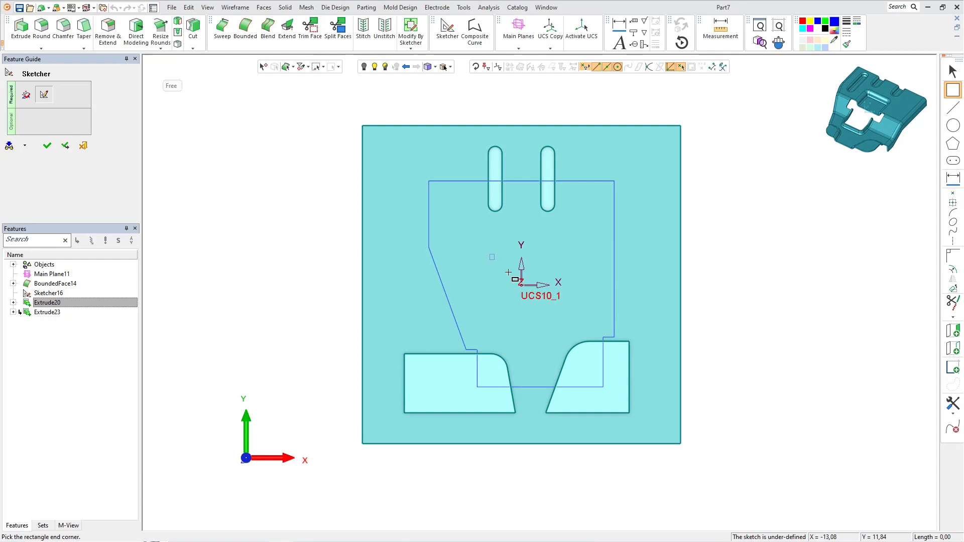
click(570, 318)
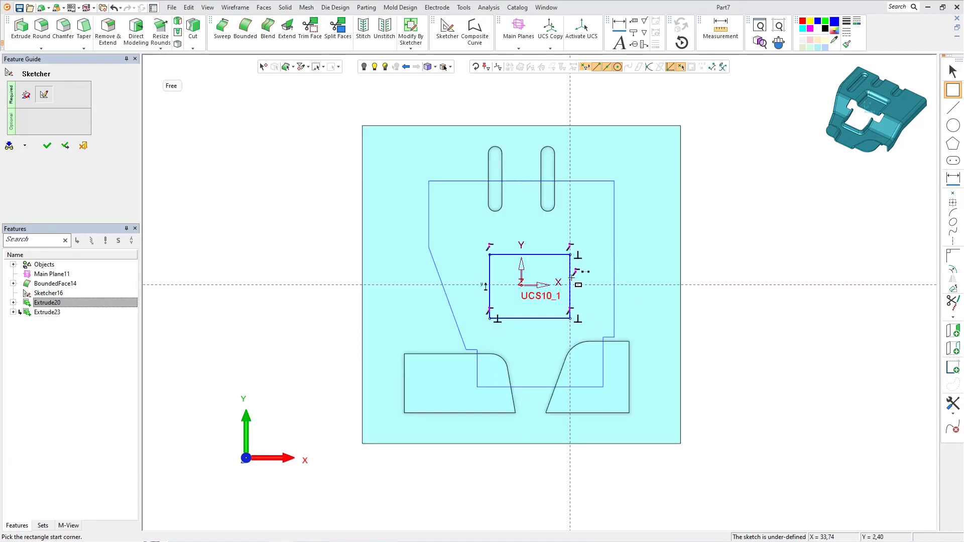
- Fillet all four corners of the central rectangle with a 3 mm radius
scroll(573, 275, up, 2)
click(953, 256)
double_click(218, 115)
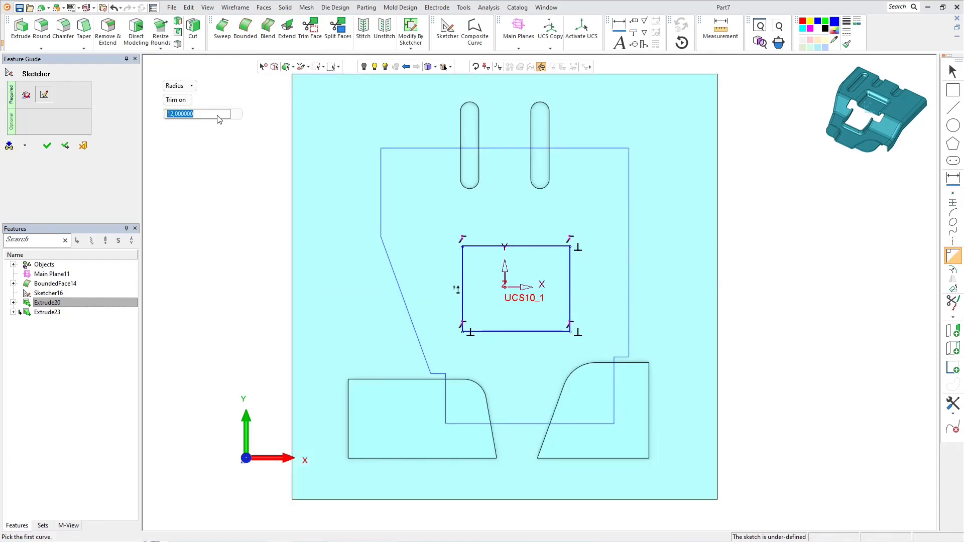
key(Return)
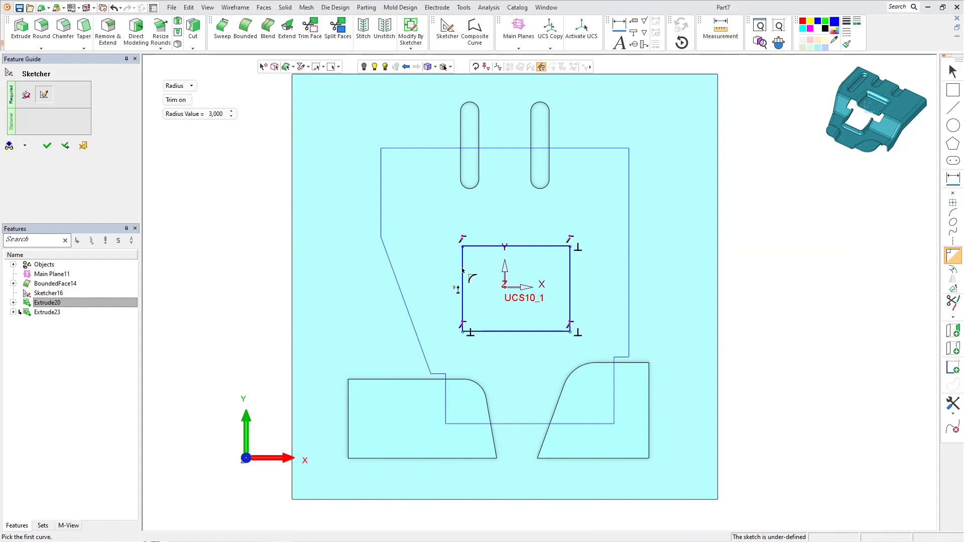
click(463, 277)
click(500, 246)
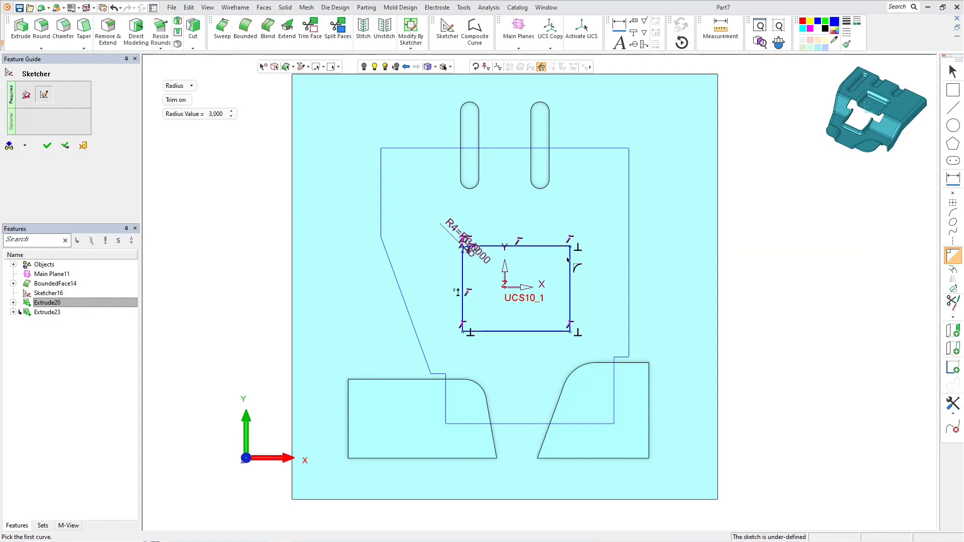
click(553, 246)
click(570, 274)
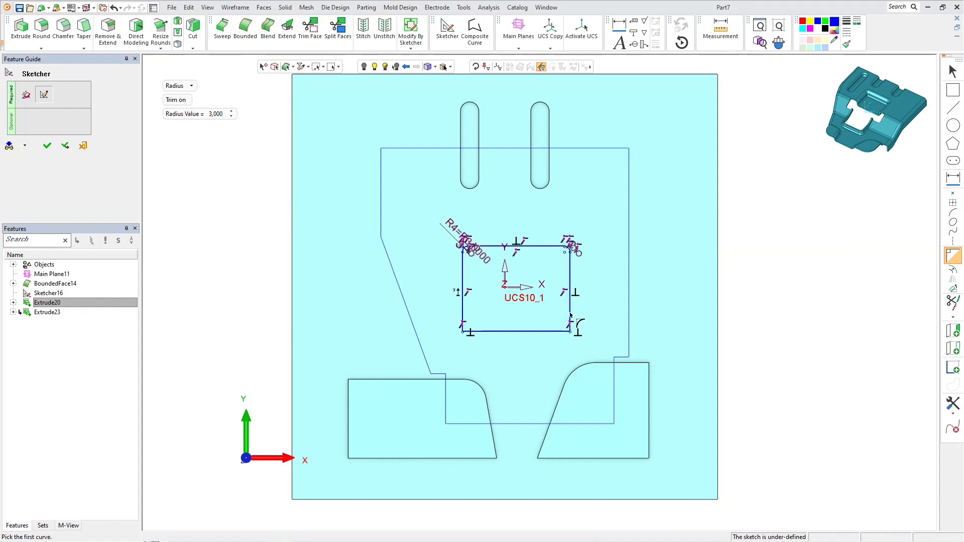
click(571, 309)
click(502, 331)
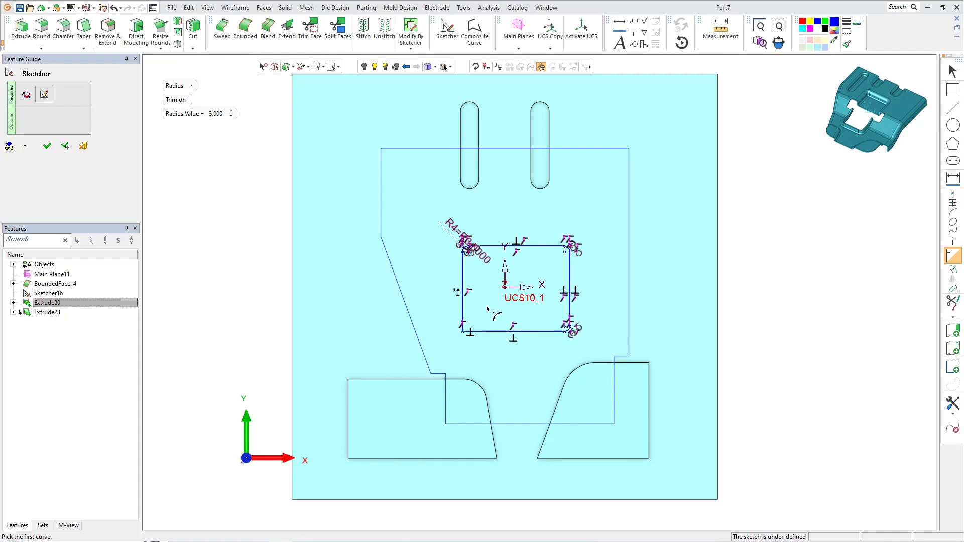
click(463, 310)
click(502, 332)
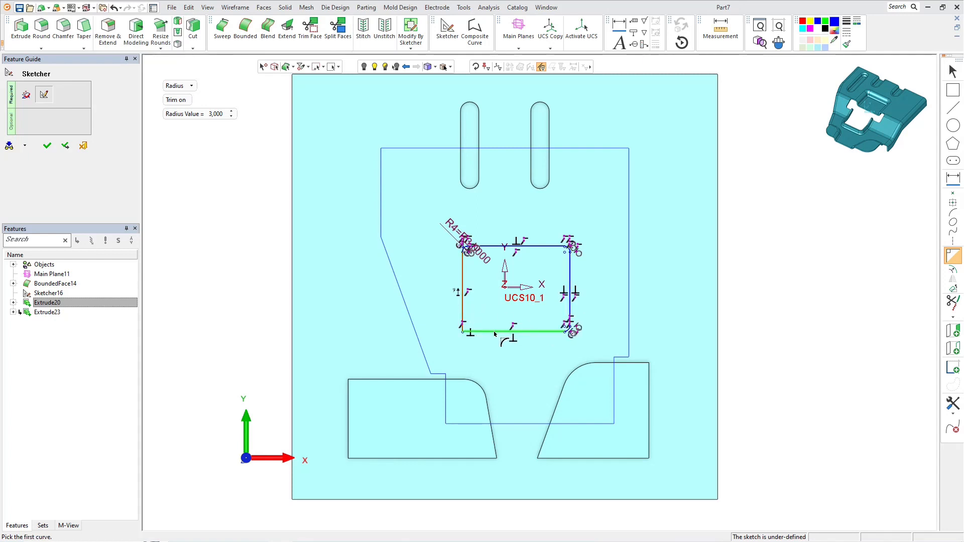
- Project the bracket profile as reference geometry and dimension the rectangle's top edge 38 mm below the profile's top edge
click(953, 348)
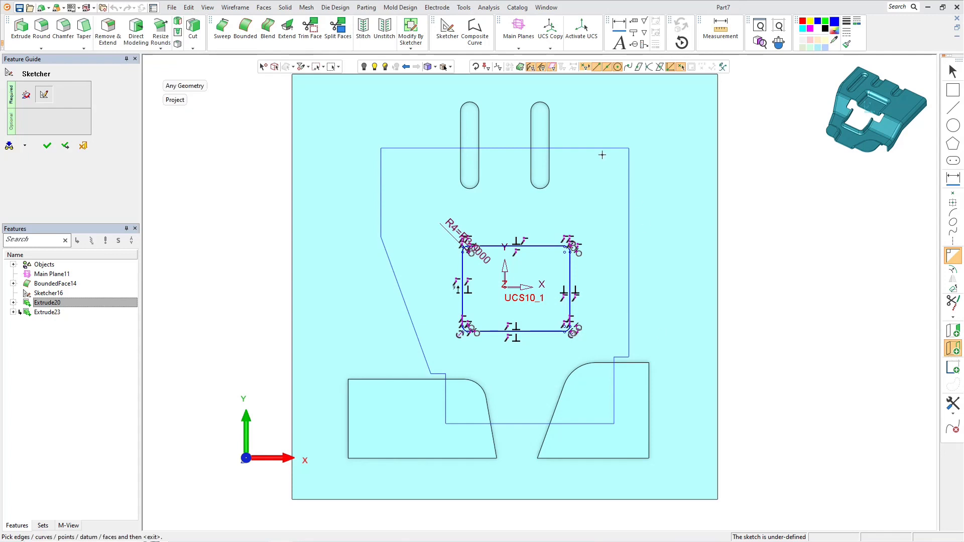
click(601, 152)
middle_click(634, 129)
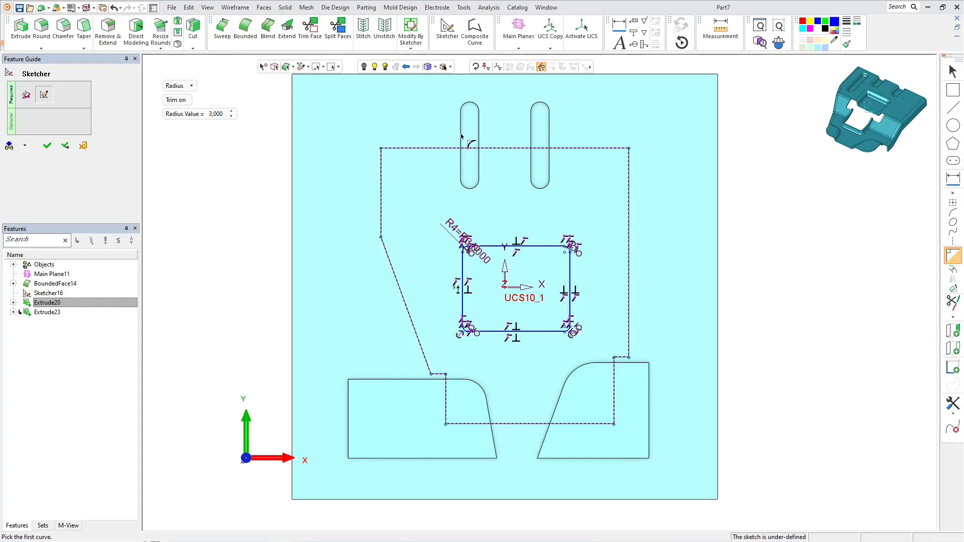
click(953, 178)
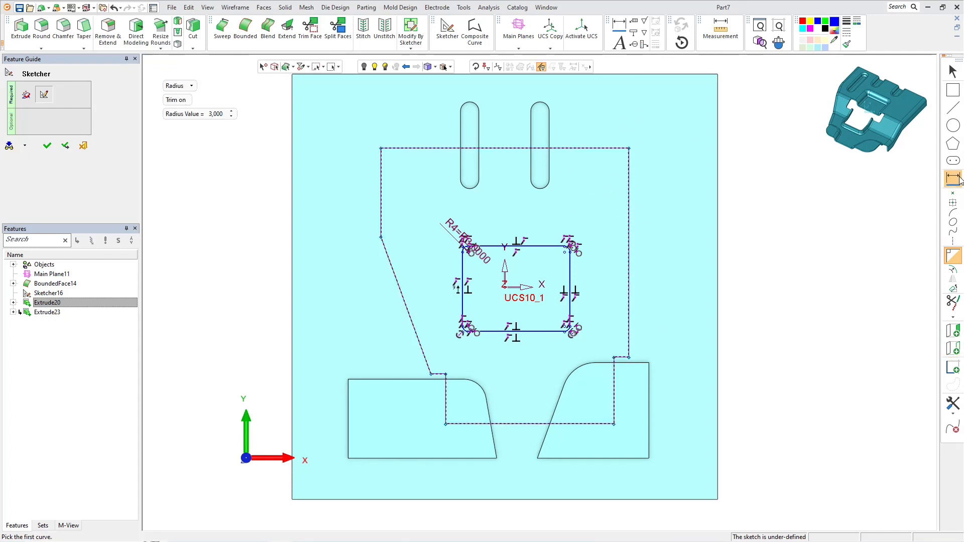
click(538, 247)
click(601, 147)
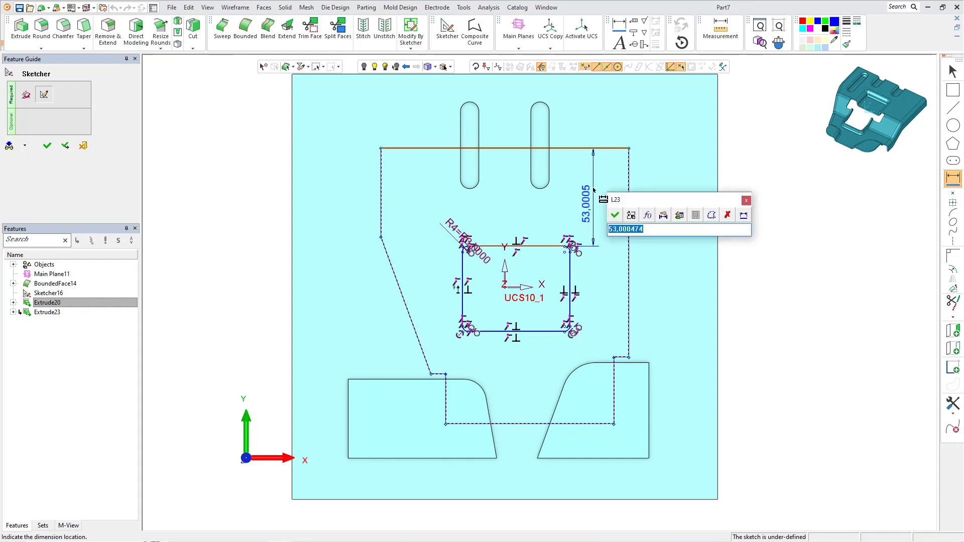
text(38)
key(Return)
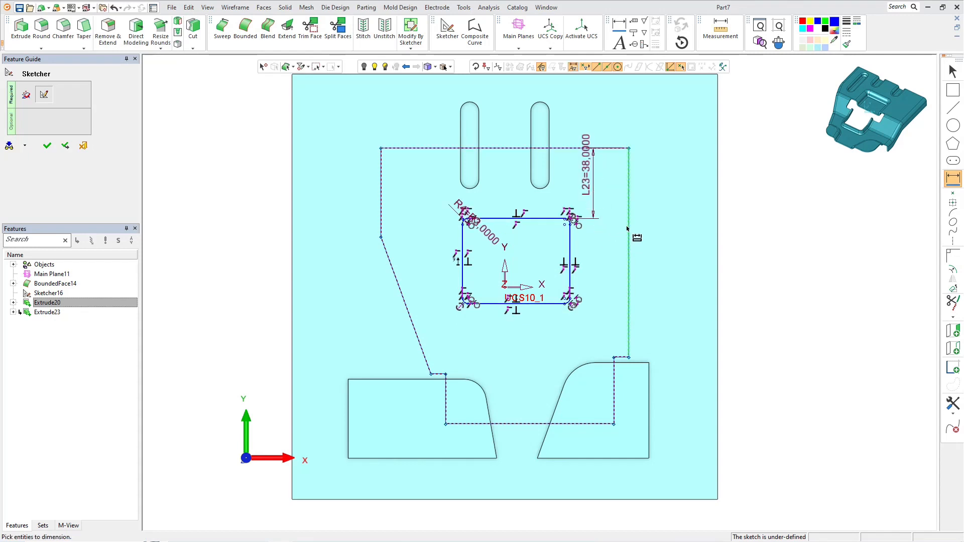
- Set the central rectangle's height to 37 mm
click(552, 218)
click(552, 304)
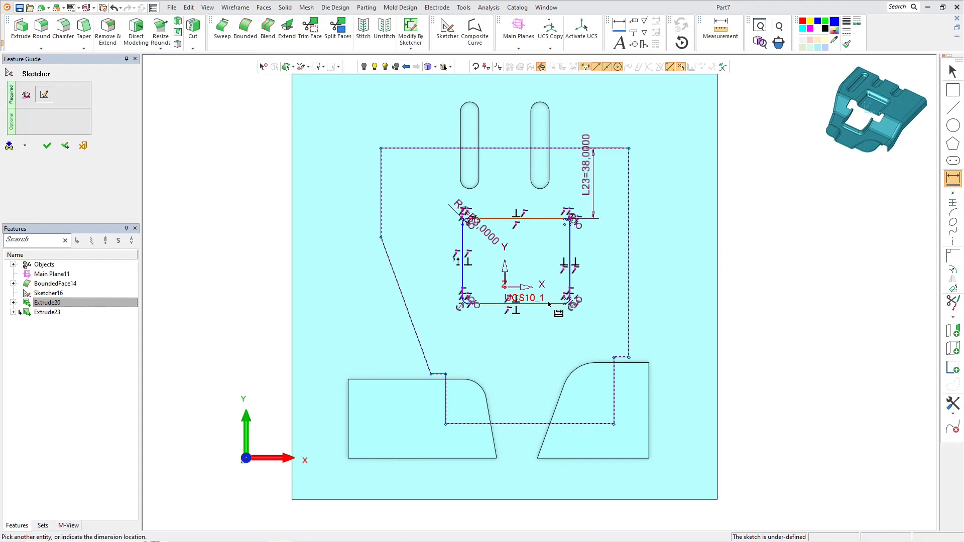
click(599, 261)
text(37)
key(Return)
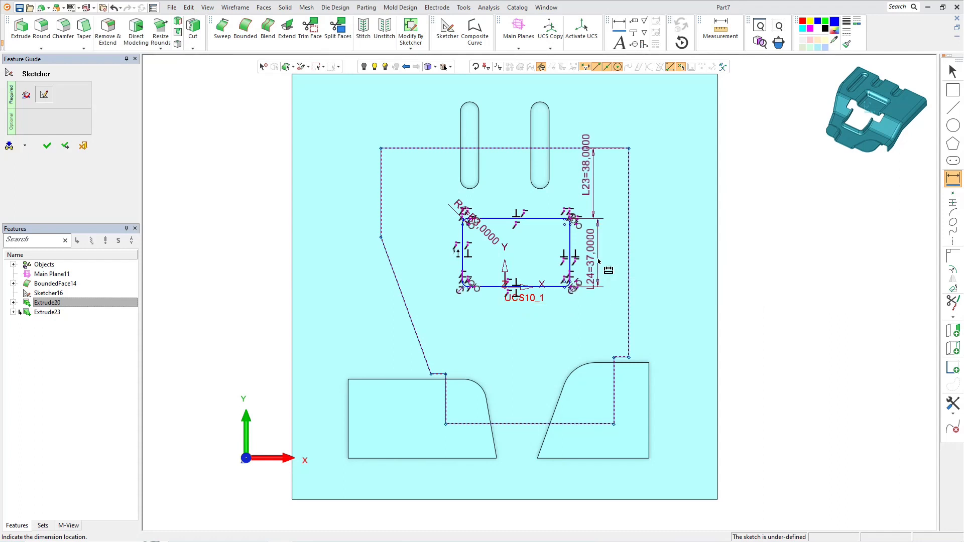
- Set the central rectangle's width to 40 mm
click(463, 261)
click(570, 266)
click(514, 327)
text(40)
key(Return)
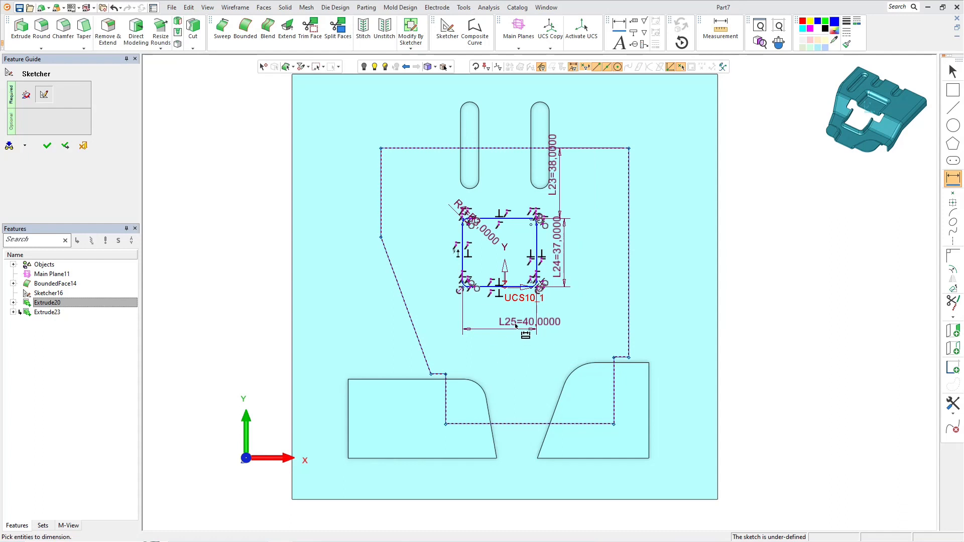
- Set the horizontal distance from the rectangle's left side to the UCS origin to 20 mm and finish the sketch
click(507, 288)
click(480, 311)
text(20)
key(Return)
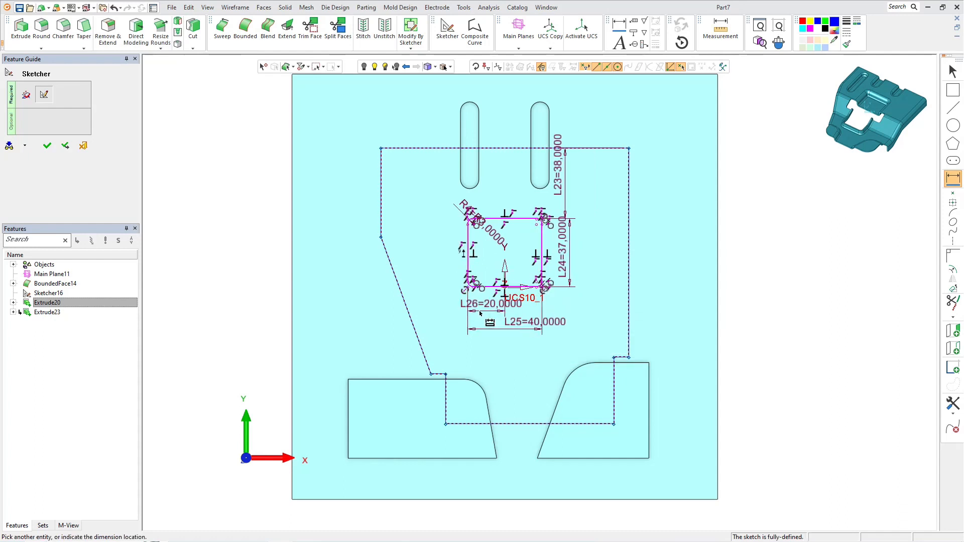
click(47, 147)
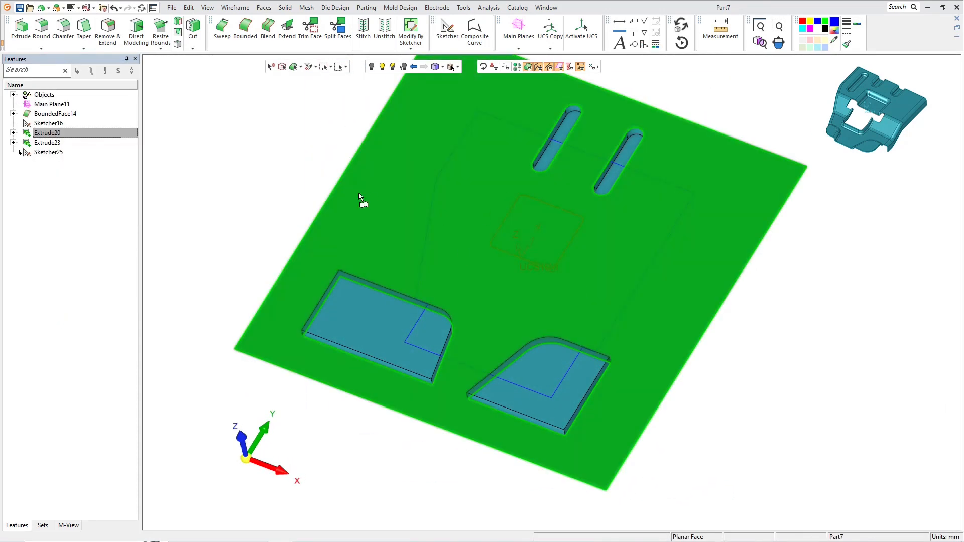
- Extrude the central filleted rectangle 9.5 mm downward to form a recess in the base face
click(21, 27)
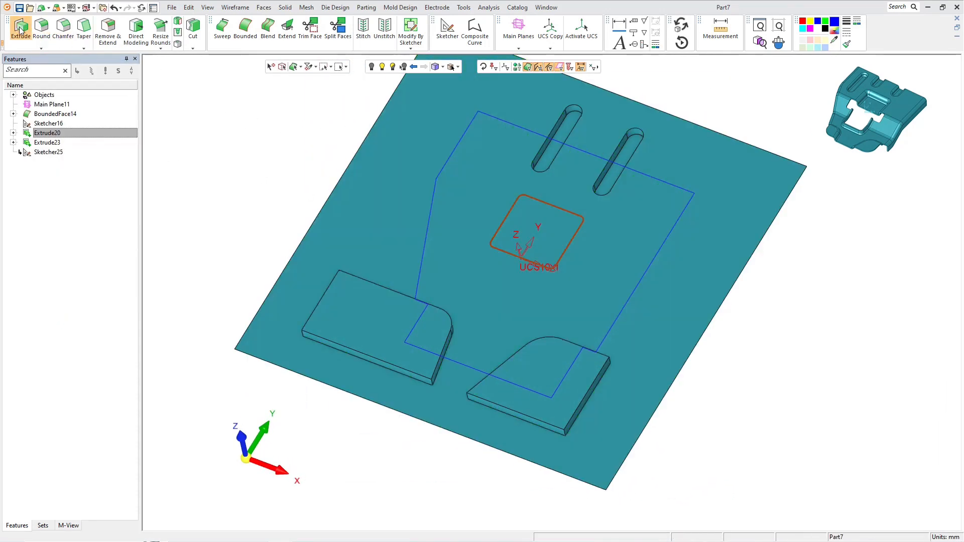
click(197, 145)
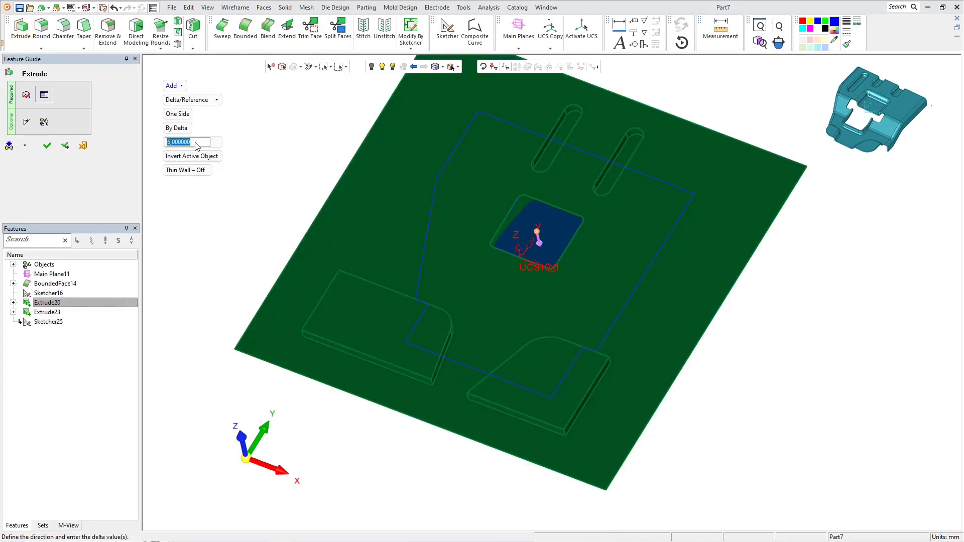
text(9,5)
key(Return)
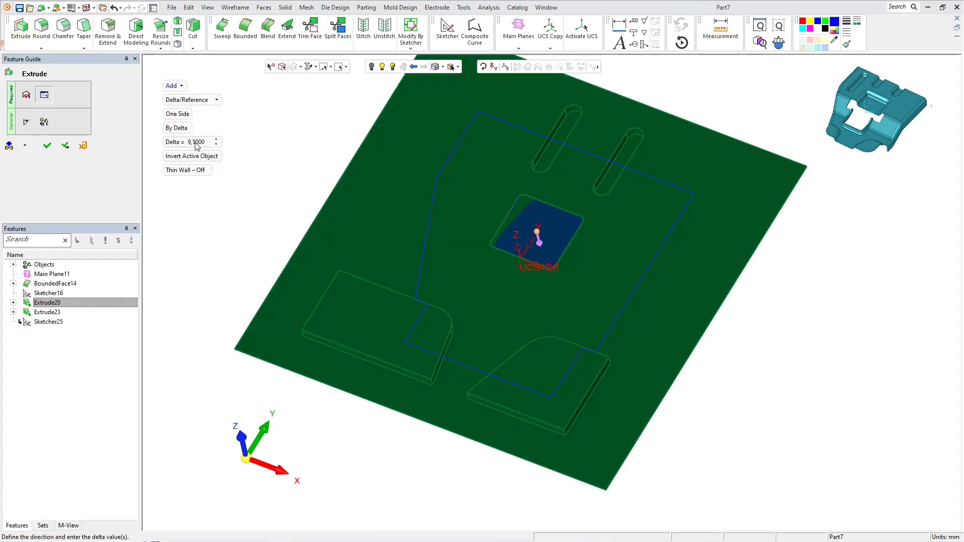
click(48, 147)
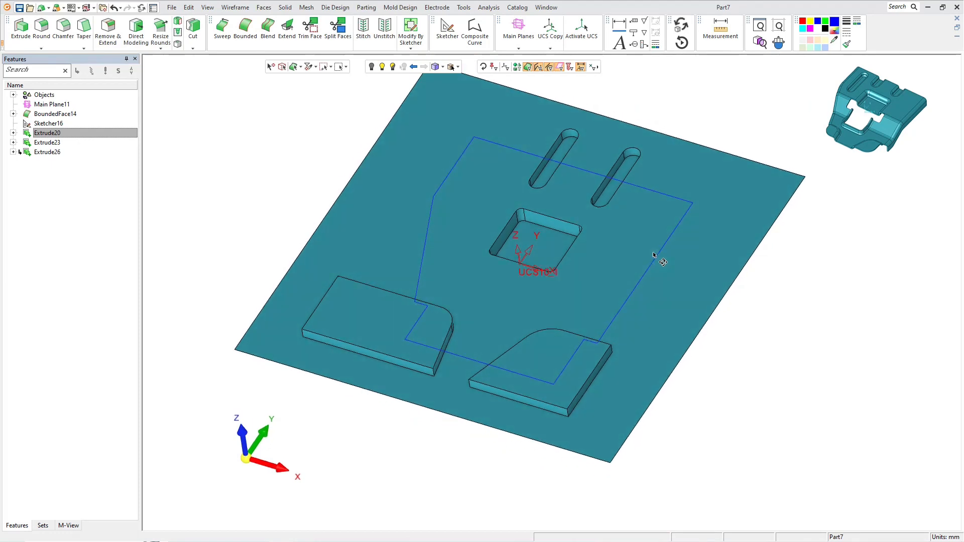
- Start a Round on the upper and lower edge chains of both corner pads, the central recess and the two slots
scroll(538, 263, up, 3)
click(41, 26)
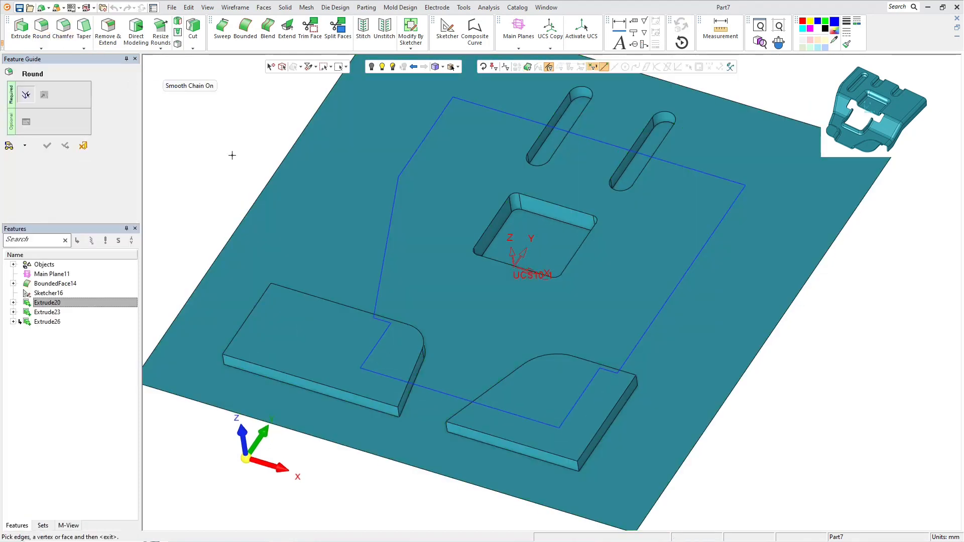
click(354, 302)
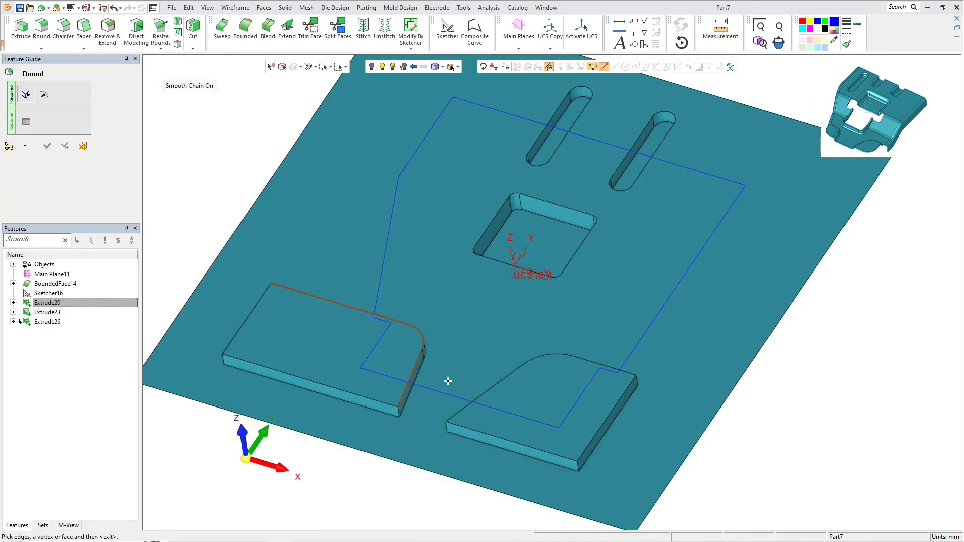
click(421, 370)
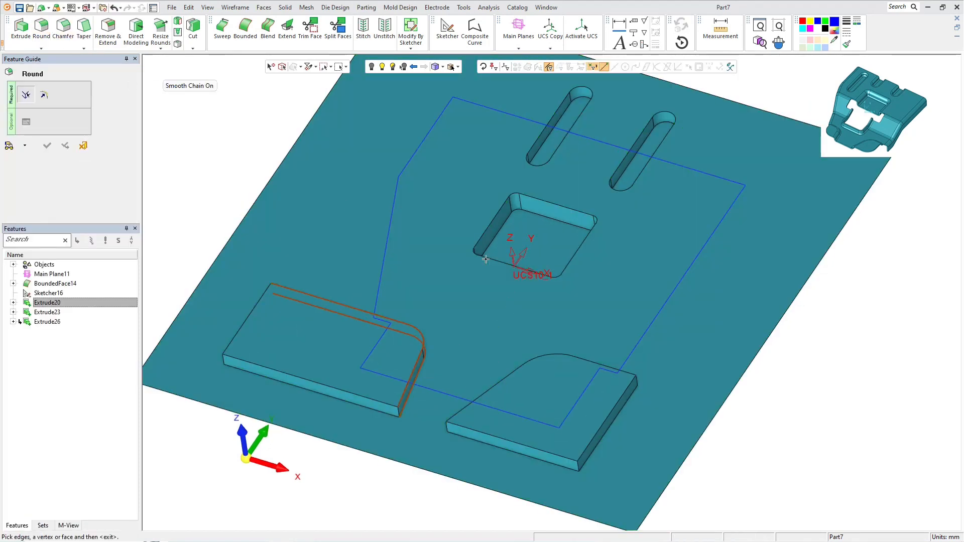
click(507, 227)
click(545, 146)
click(643, 145)
middle_drag(517, 382, 590, 336)
middle_click(589, 335)
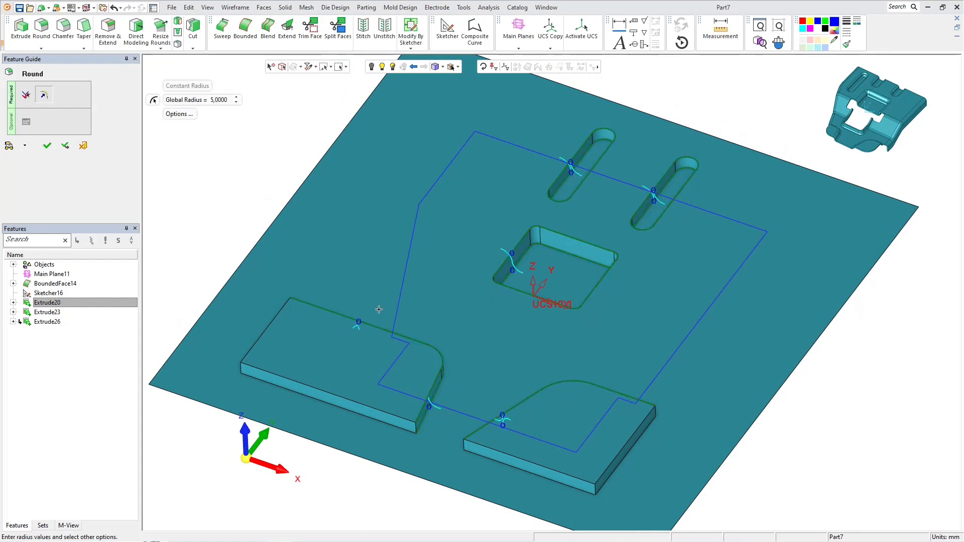
- Set the global radius of the round to 2 mm
double_click(219, 100)
text(2)
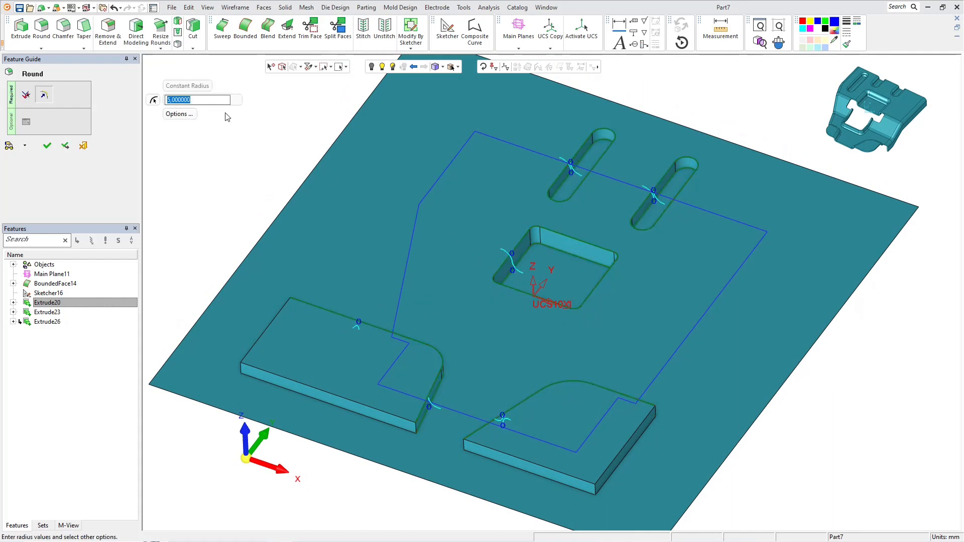
key(Return)
- Set individual radii of 3 mm on both slots' upper edges and 5 mm on the central recess's upper edge
scroll(628, 178, up, 2)
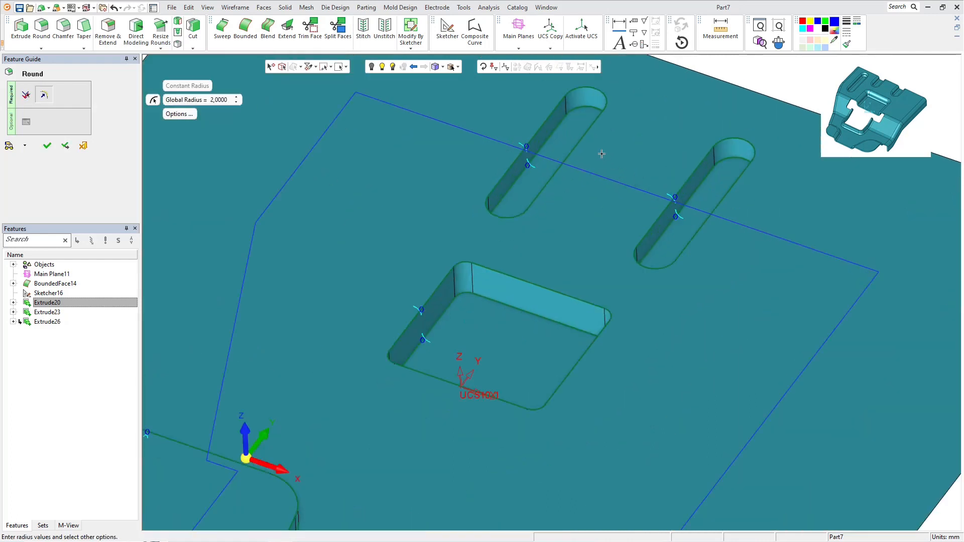
click(524, 147)
text(3)
key(Return)
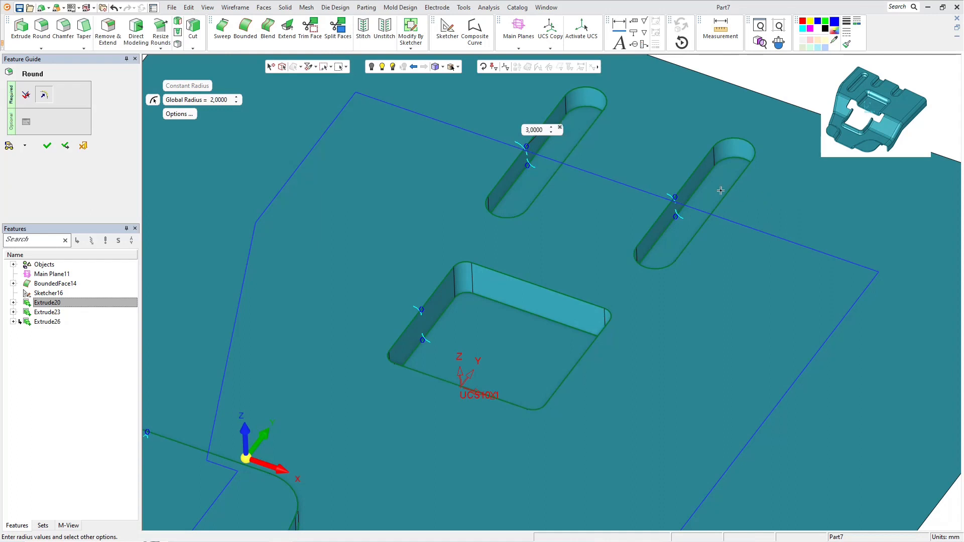
click(675, 197)
key(Return)
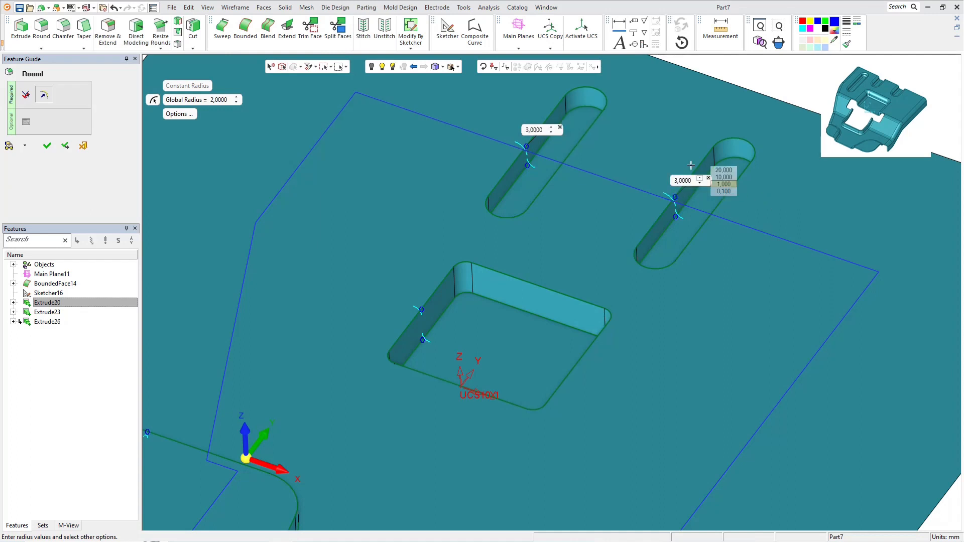
click(422, 310)
key(Return)
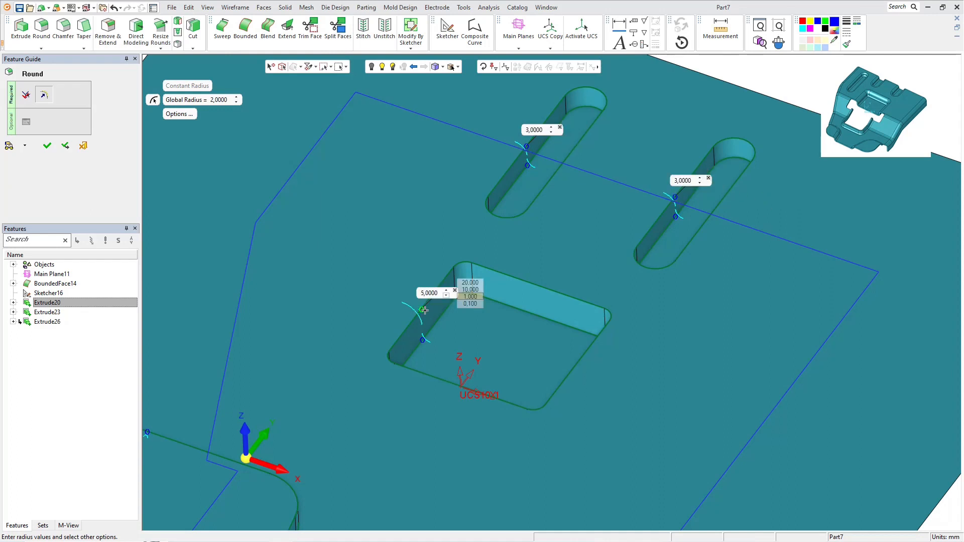
- Set a 4 mm radius on the upper edges of both corner pads and complete the round
scroll(560, 291, down, 2)
scroll(426, 454, up, 1)
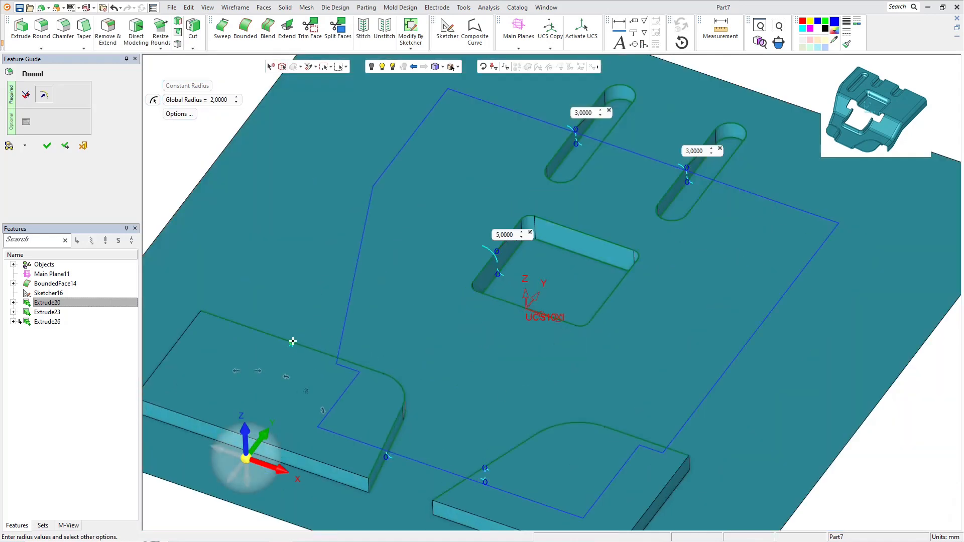
click(292, 342)
key(Return)
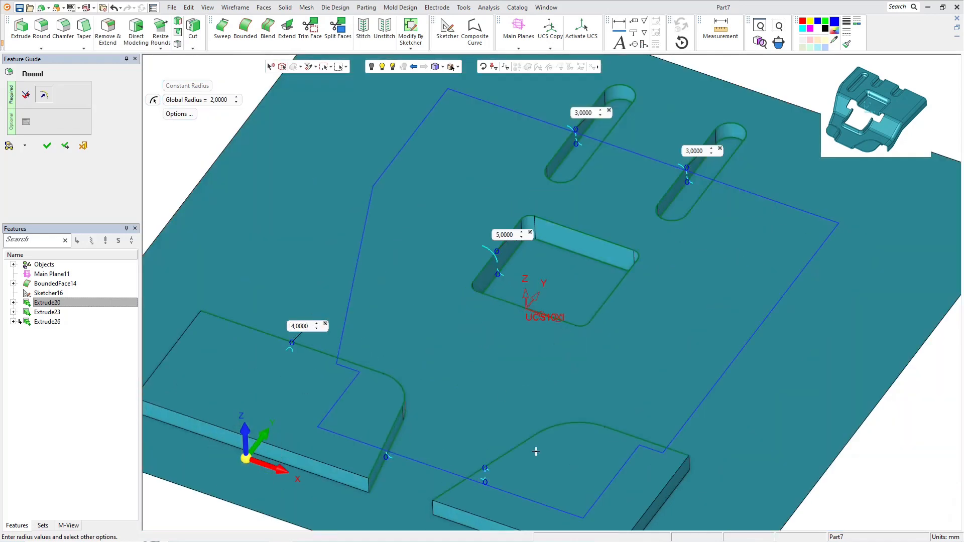
click(486, 466)
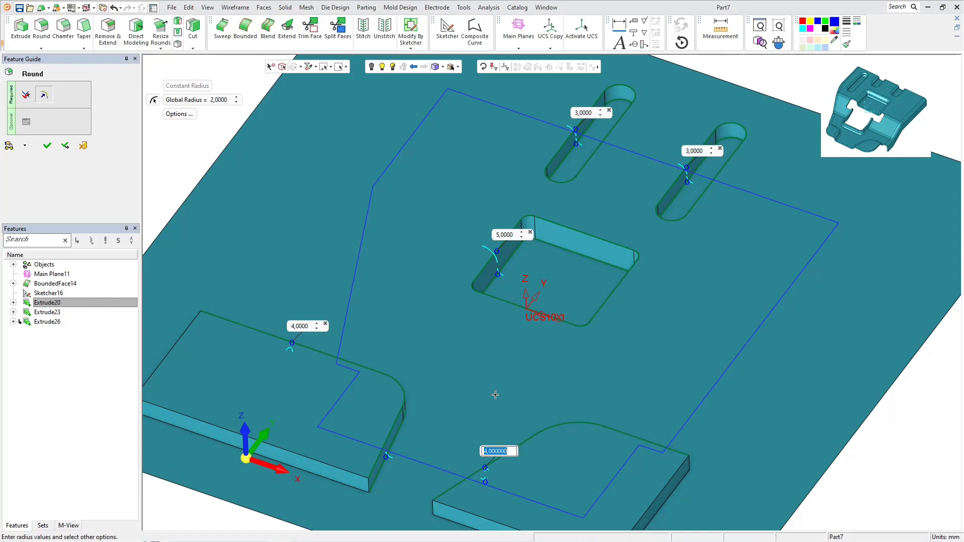
key(Return)
scroll(509, 395, down, 3)
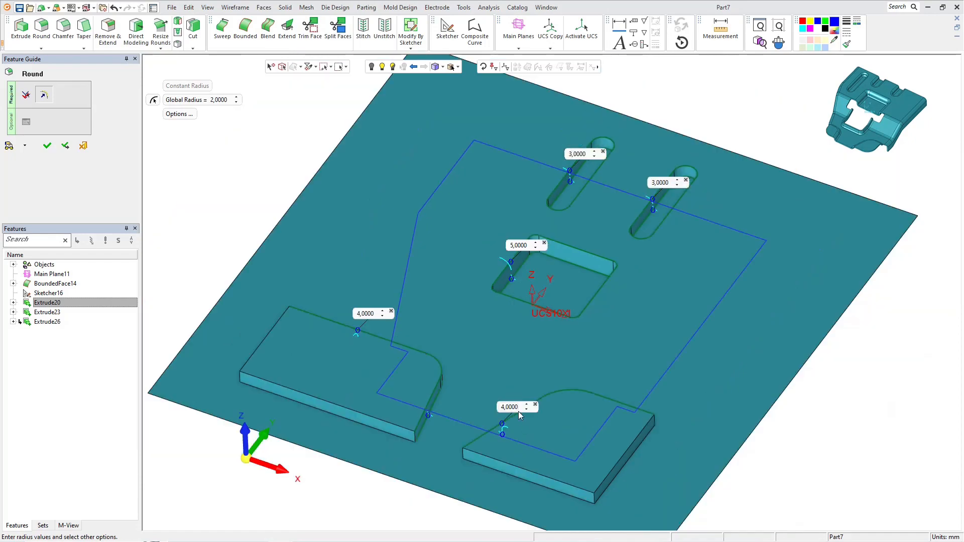
click(47, 146)
- Sweep the bracket outline contour to both sides of the base face with a delta of 100 mm each way
mouse_move(545, 390)
middle_down()
mouse_move(568, 455)
mouse_move(550, 416)
mouse_move(560, 403)
middle_up()
scroll(554, 396, down, 3)
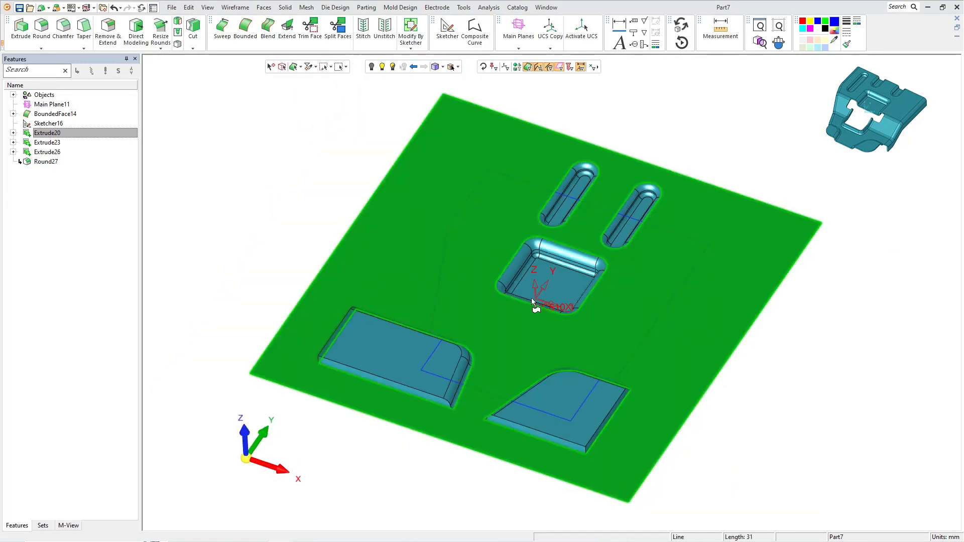
click(222, 27)
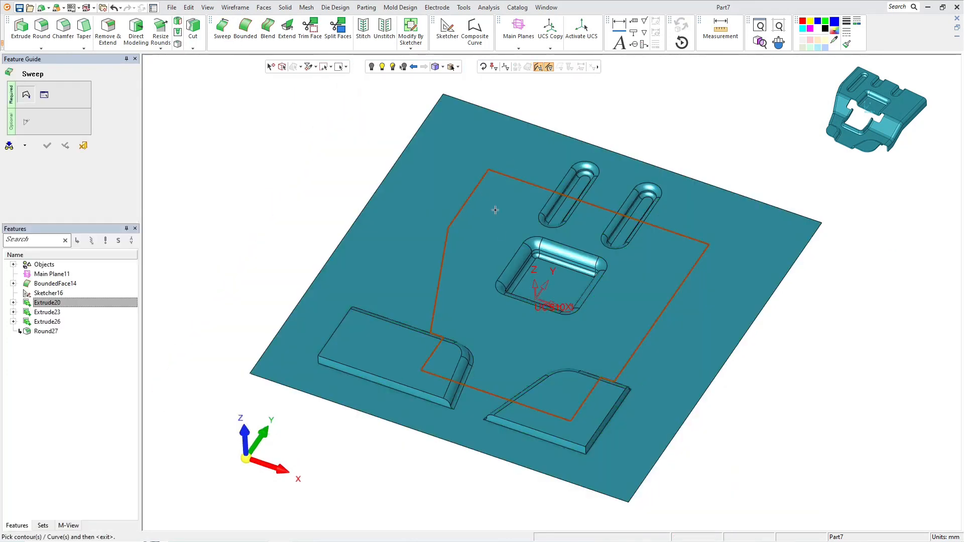
middle_click(330, 166)
click(179, 102)
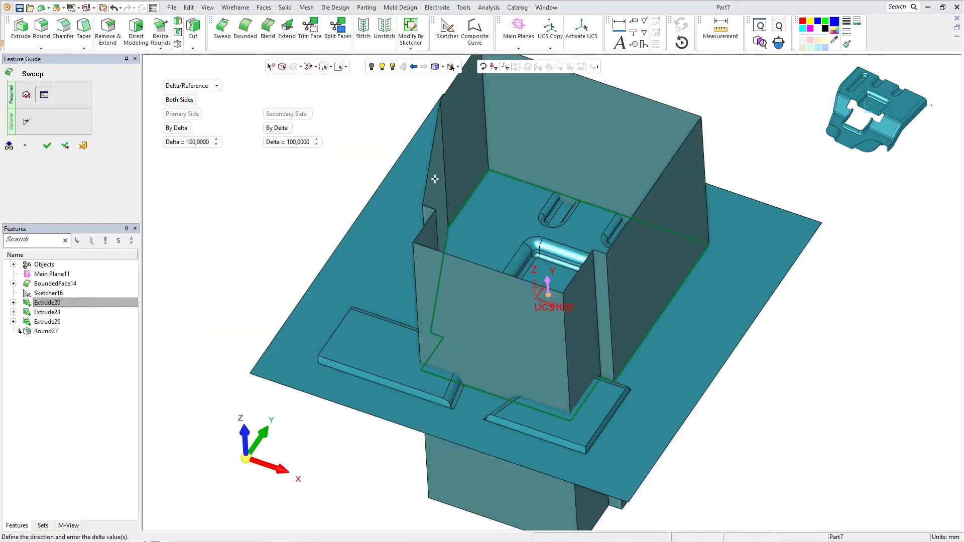
scroll(435, 179, down, 2)
click(47, 146)
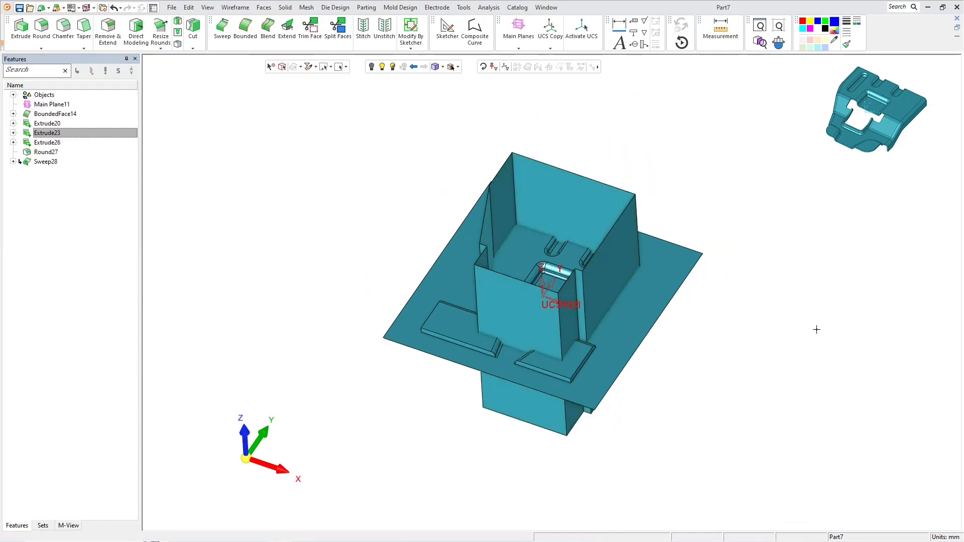
- Cut the base face as a Boolean with the swept walls, removing everything outside the bracket outline
scroll(686, 270, up, 2)
click(287, 7)
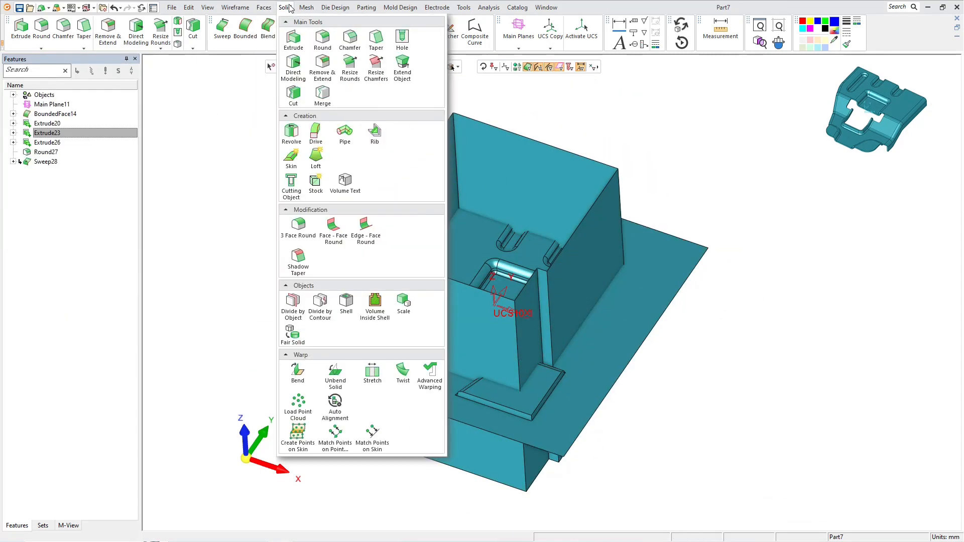
click(294, 94)
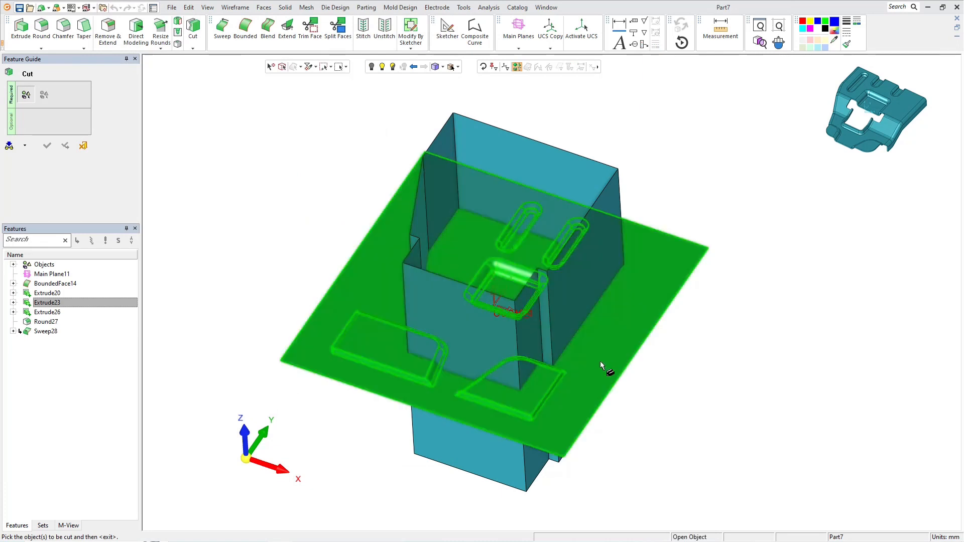
middle_click(767, 367)
click(595, 285)
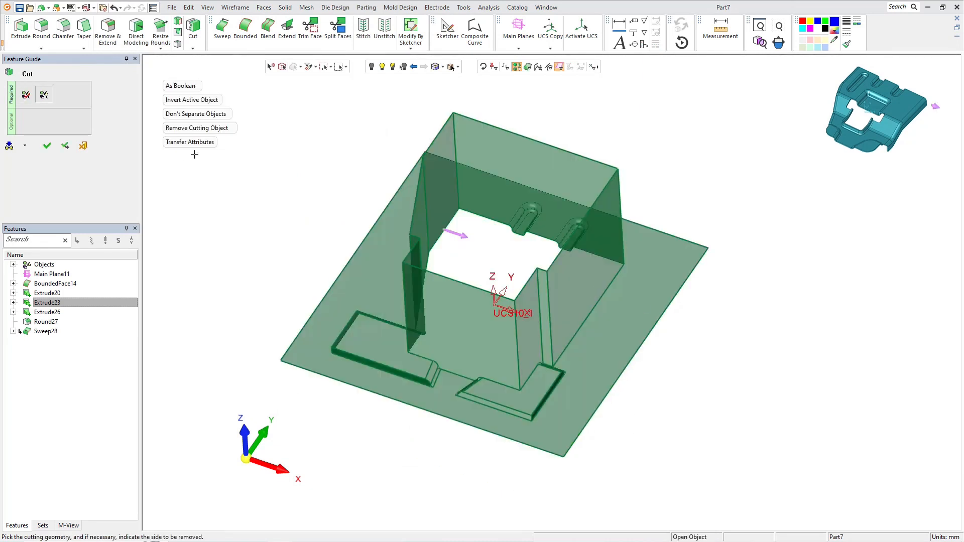
click(181, 86)
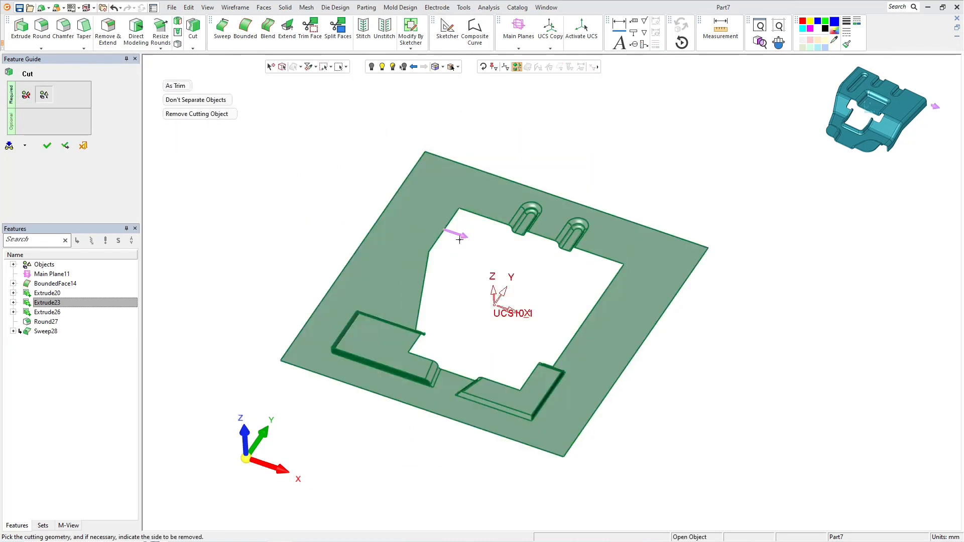
click(461, 235)
click(48, 147)
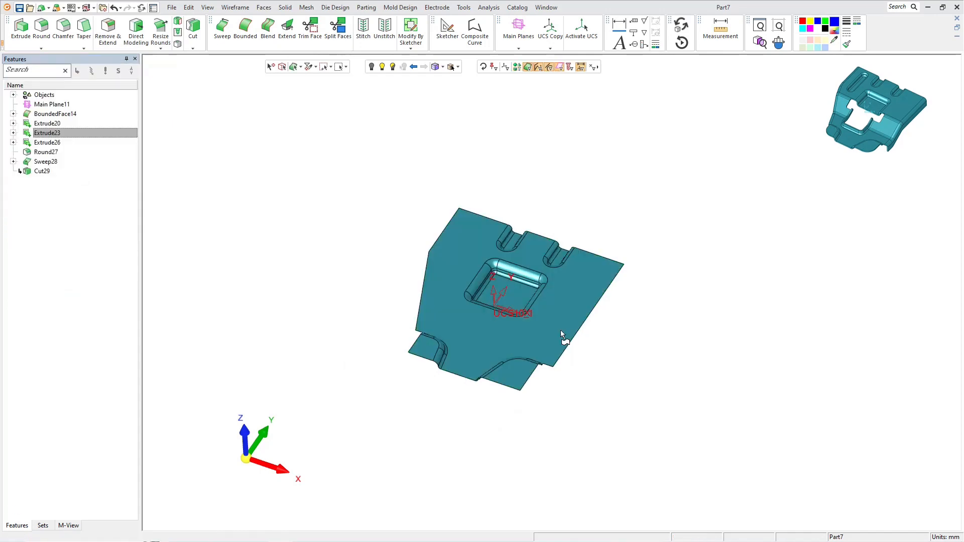
- Sketch two horizontal lines across the full width of the bracket's planar face, through and below the central recess
scroll(562, 332, up, 4)
middle_drag(563, 332, 542, 313)
click(246, 432)
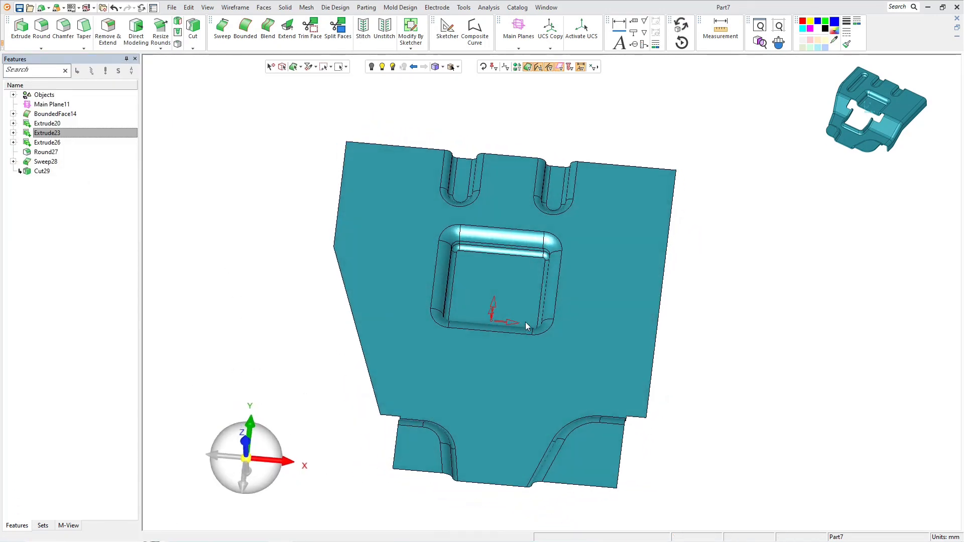
click(444, 33)
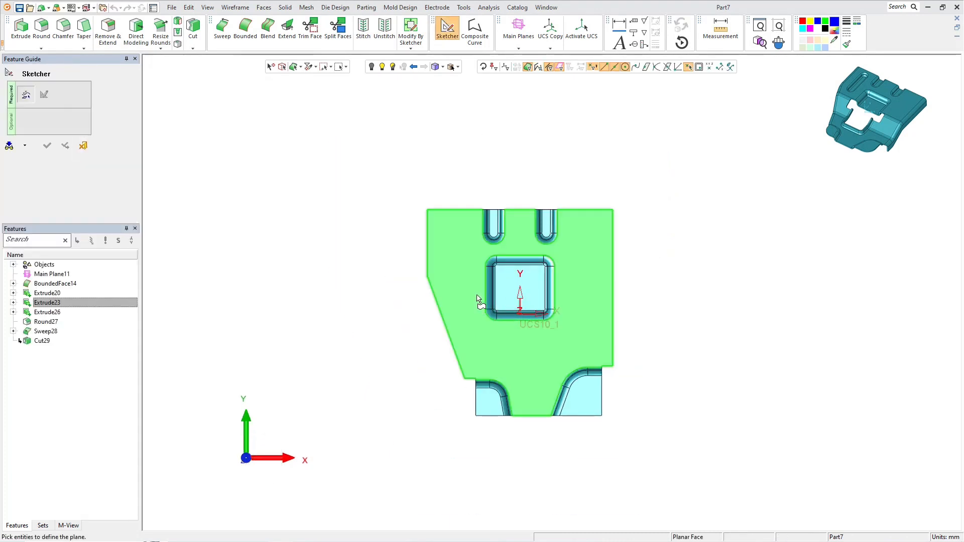
click(467, 291)
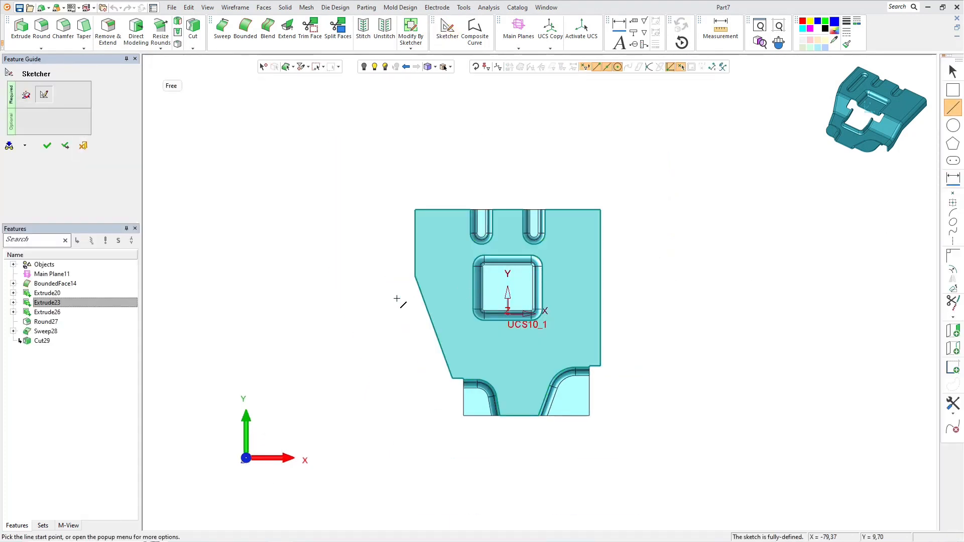
click(389, 297)
click(639, 297)
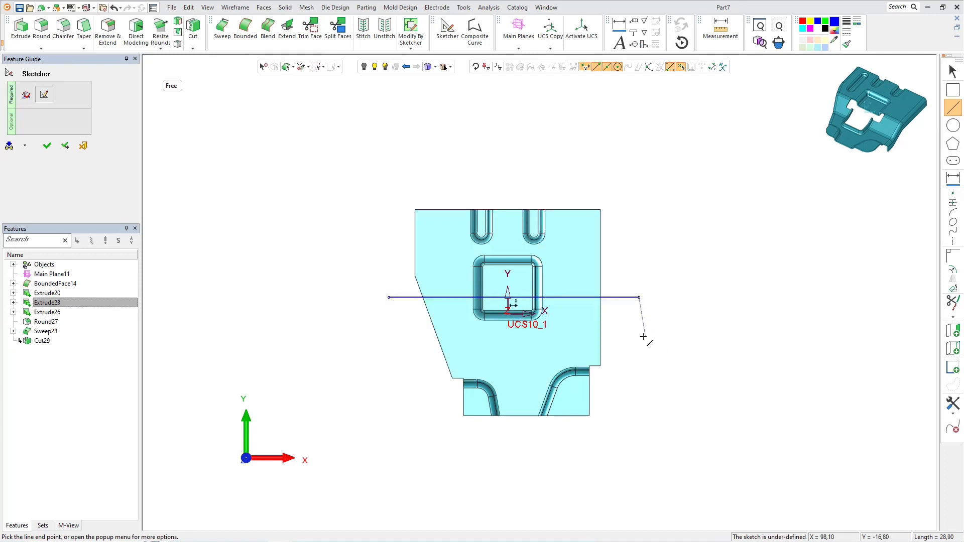
click(403, 347)
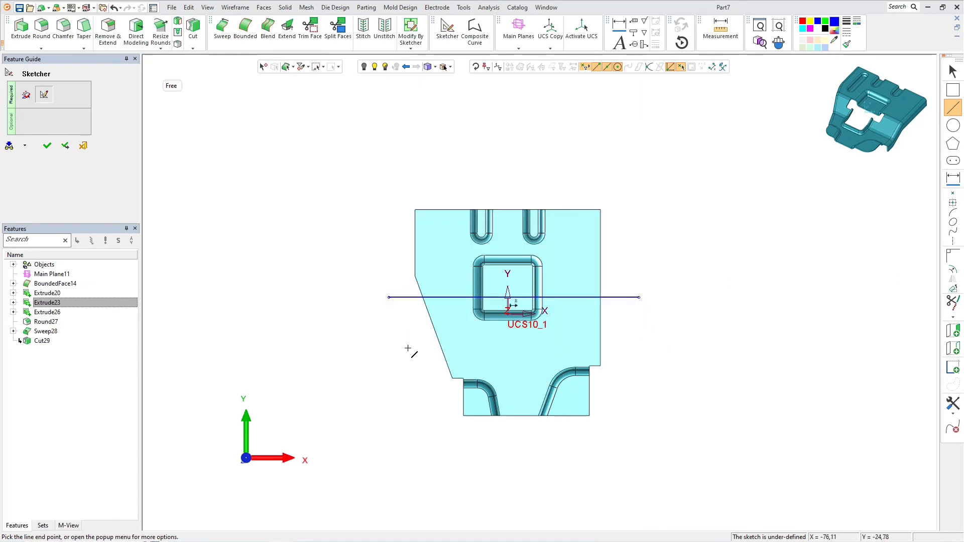
click(625, 347)
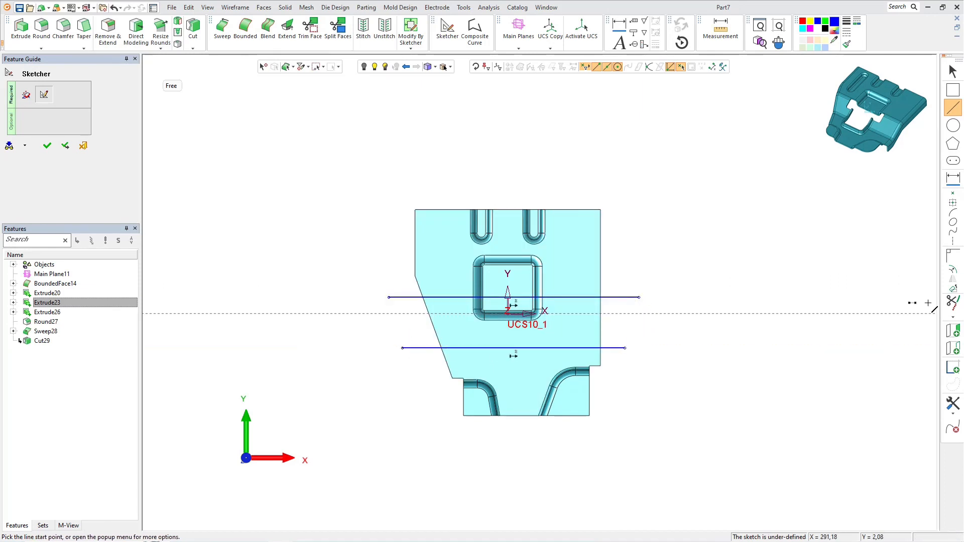
- Reference the bracket's left vertical edge and dimension its lower end 17 mm vertically from the upper line
click(953, 347)
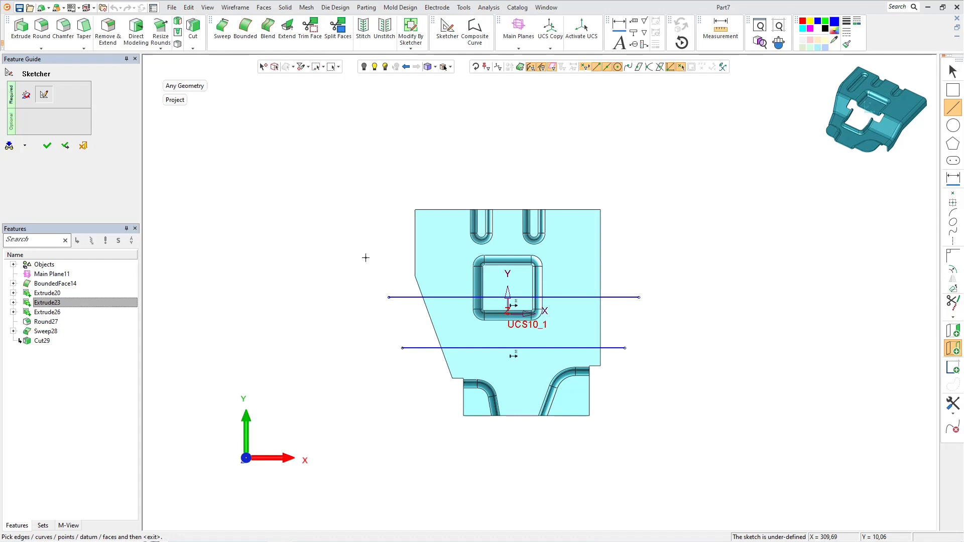
click(415, 255)
middle_click(370, 239)
click(953, 178)
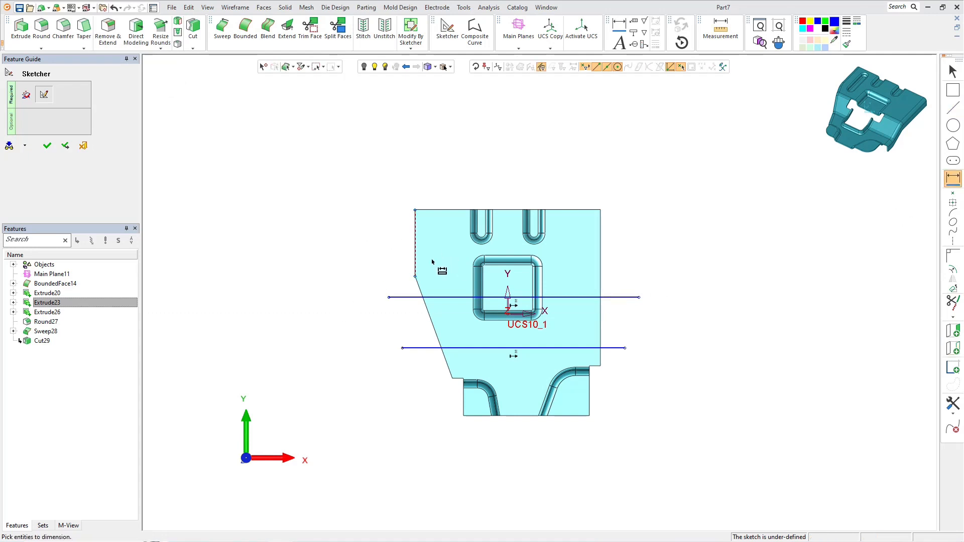
click(388, 299)
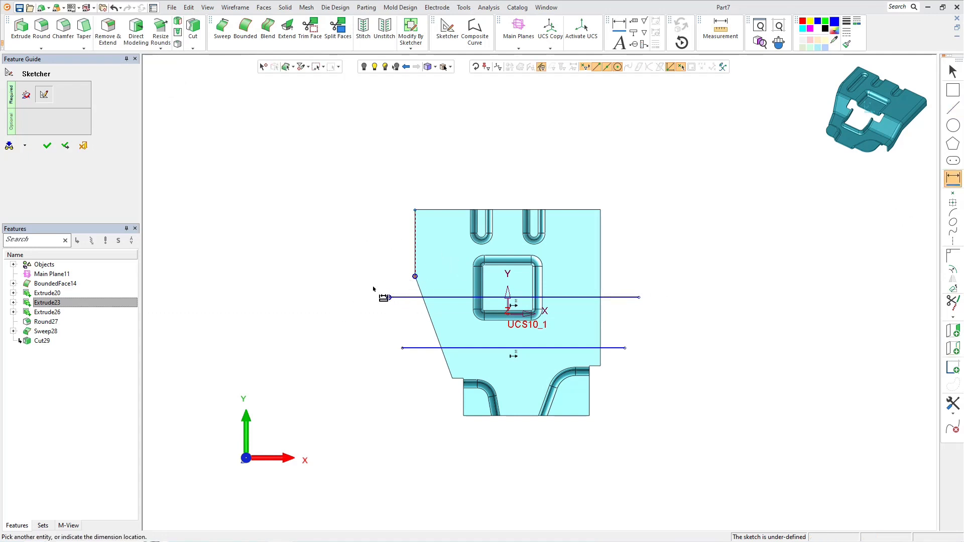
click(377, 287)
text(17)
key(Return)
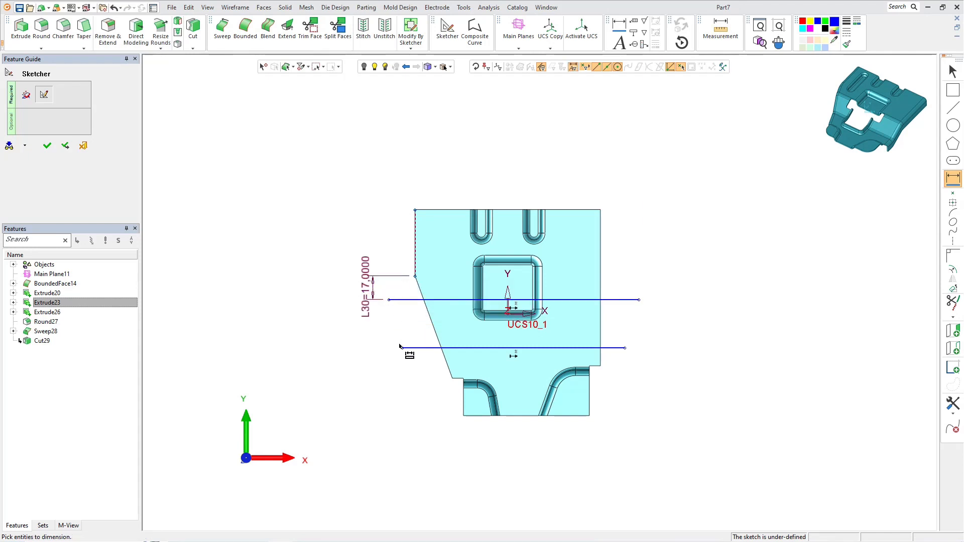
- Dimension the distance between the two horizontal lines as 35 mm and finish the sketch
click(422, 348)
click(417, 299)
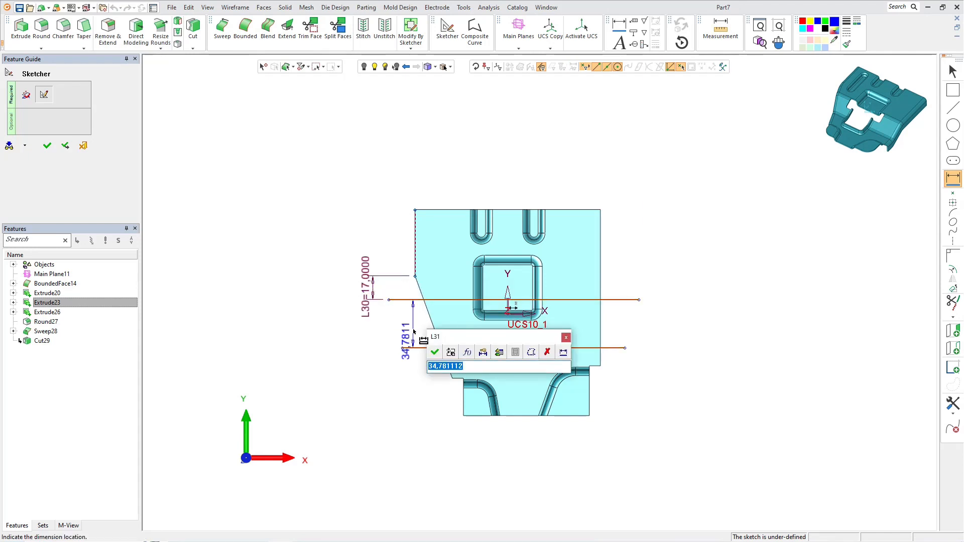
text(35)
key(Return)
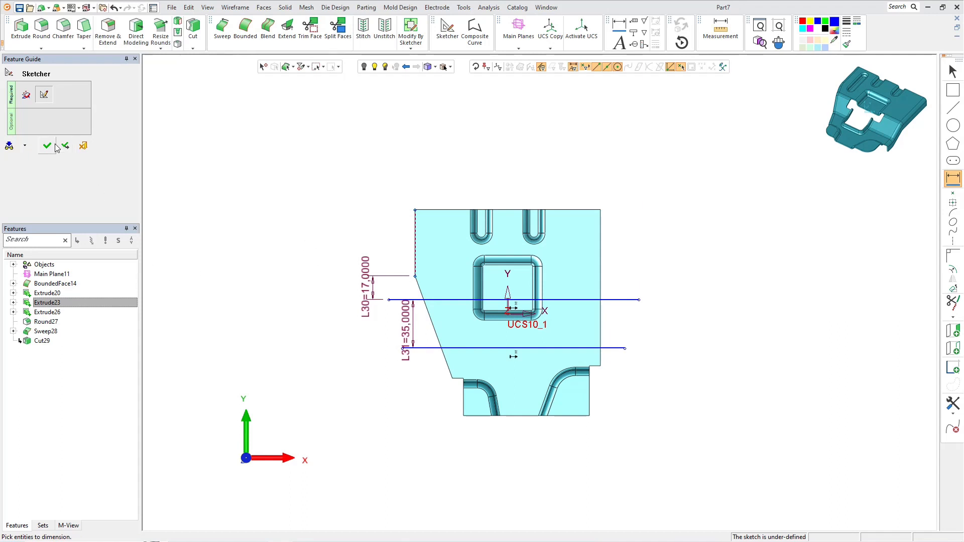
click(48, 147)
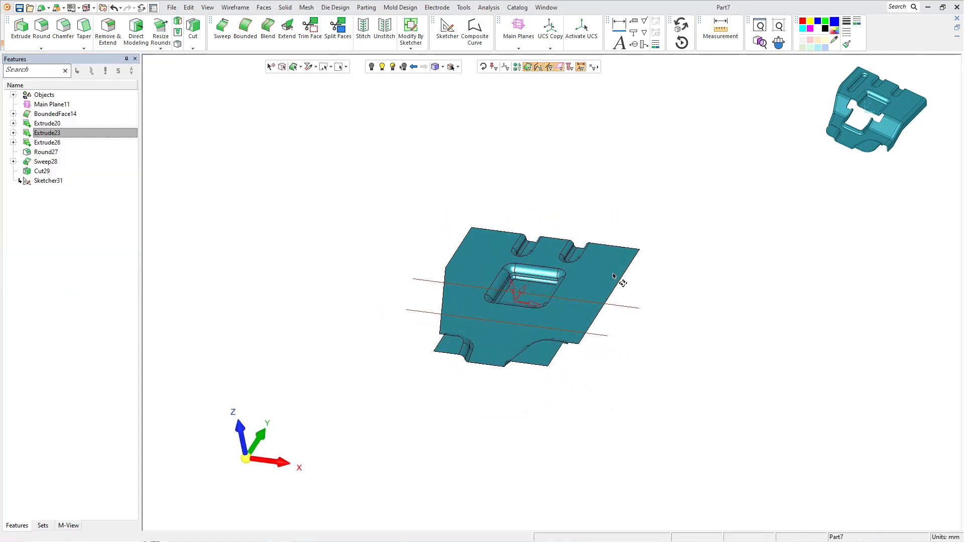
- Bend the sheet about the upper sketched line with a 30° angle and a 10 mm neutral-plane radius
scroll(617, 298, up, 2)
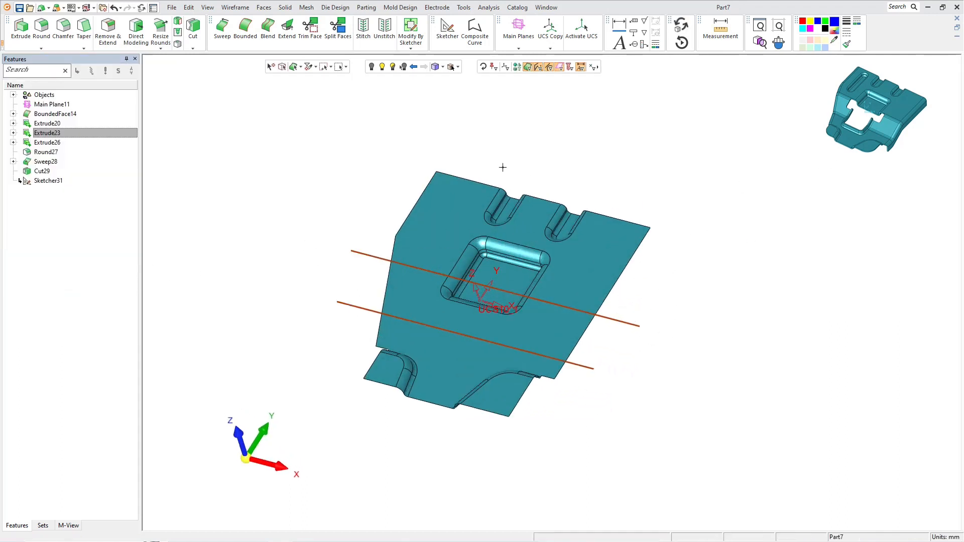
click(335, 7)
click(346, 197)
click(442, 227)
middle_click(395, 190)
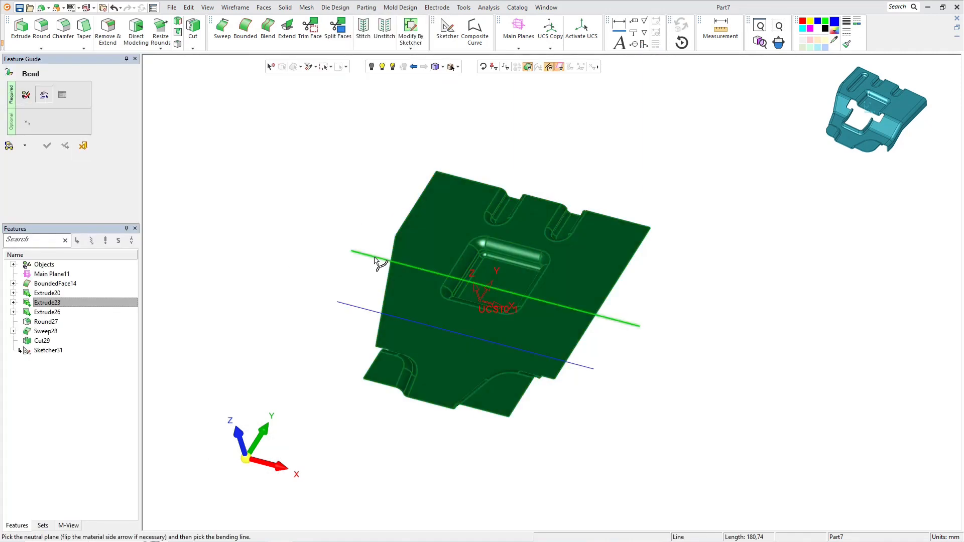
click(386, 280)
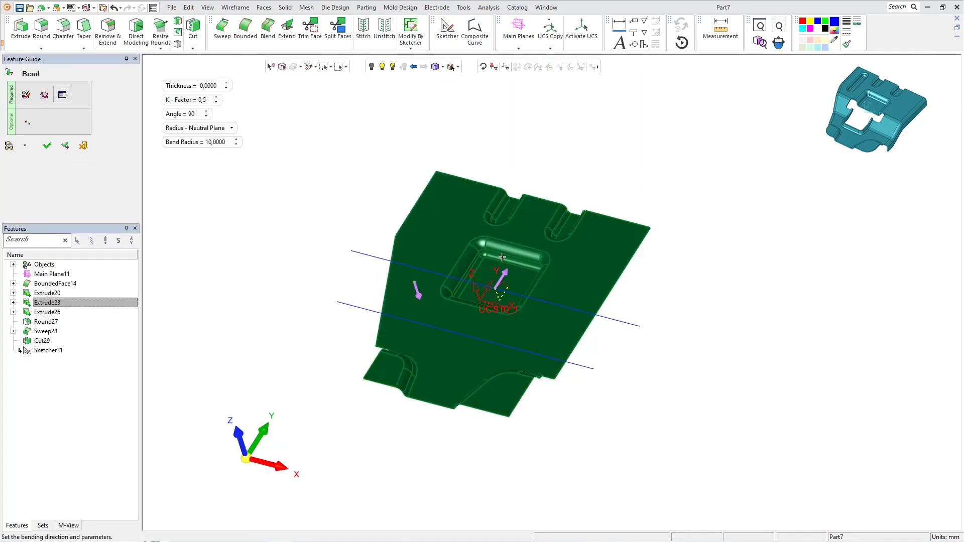
click(196, 114)
click(48, 146)
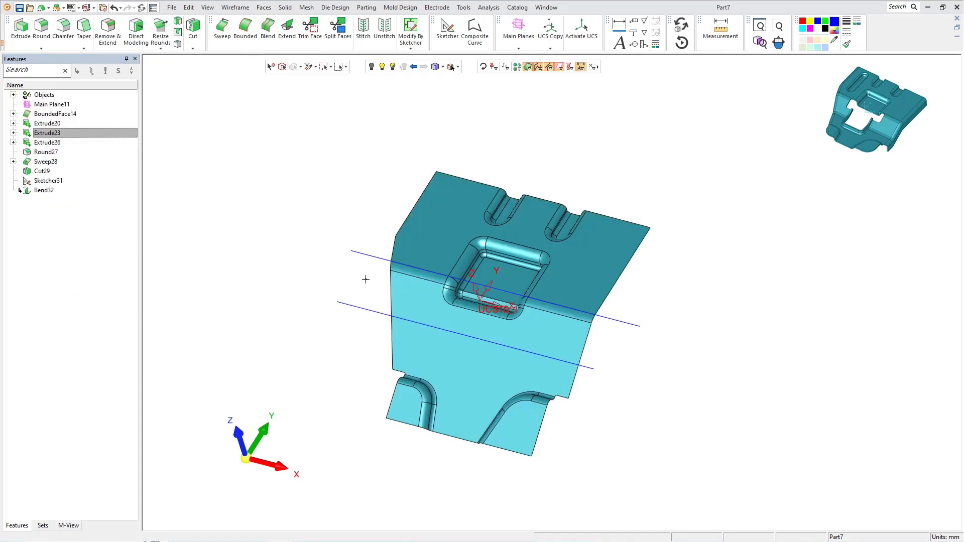
- Bend the sheet about the lower sketched line at 30°, with 2 mm thickness and an 8 mm bend radius
click(335, 7)
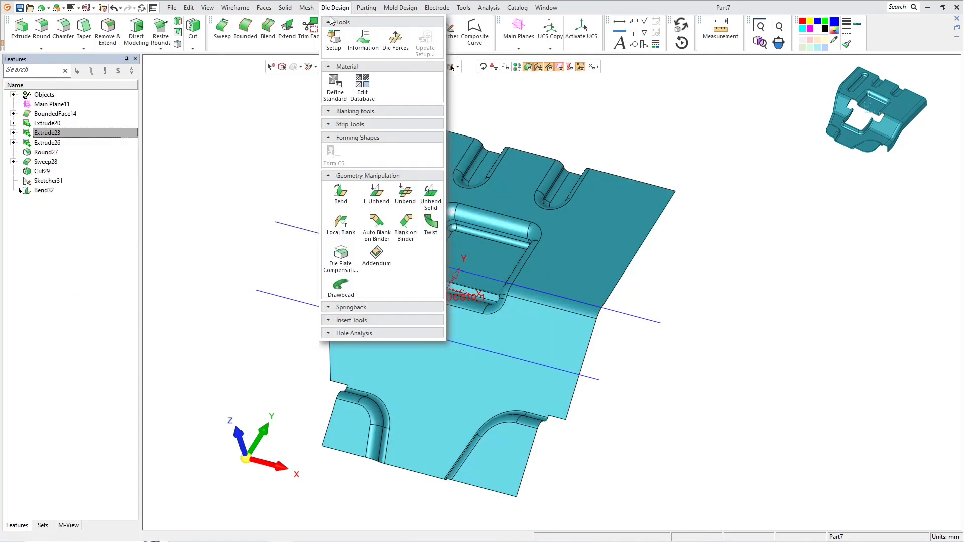
click(331, 195)
click(358, 231)
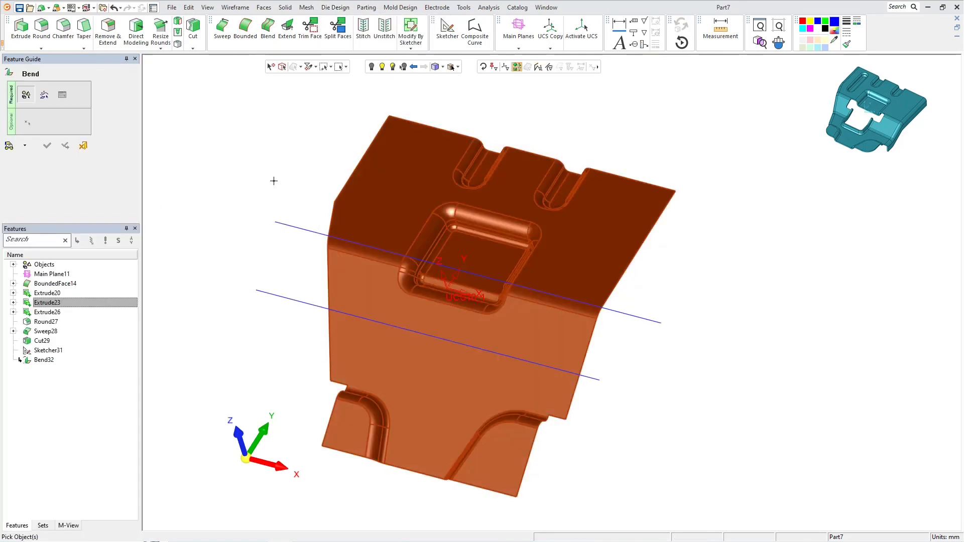
click(378, 366)
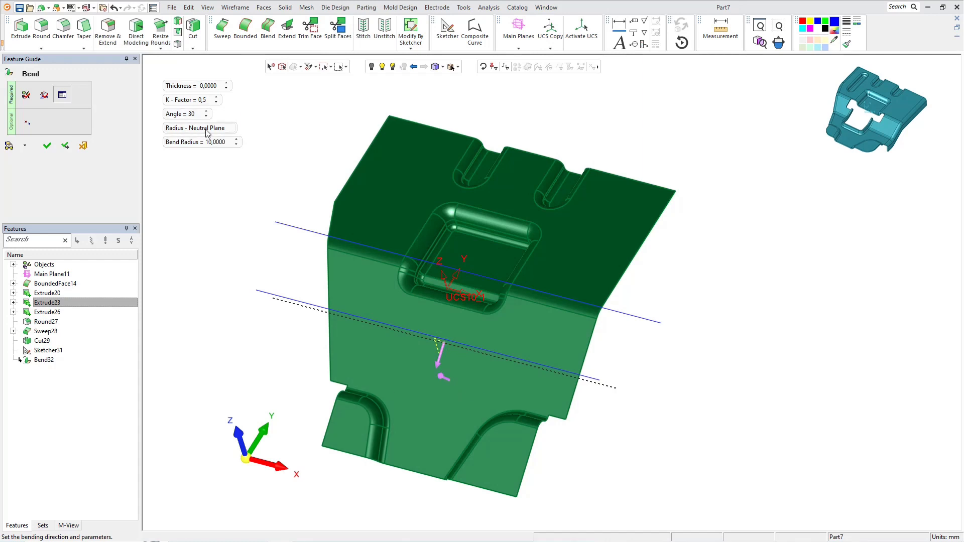
click(210, 87)
text(2)
key(Return)
click(208, 143)
text(8)
key(Return)
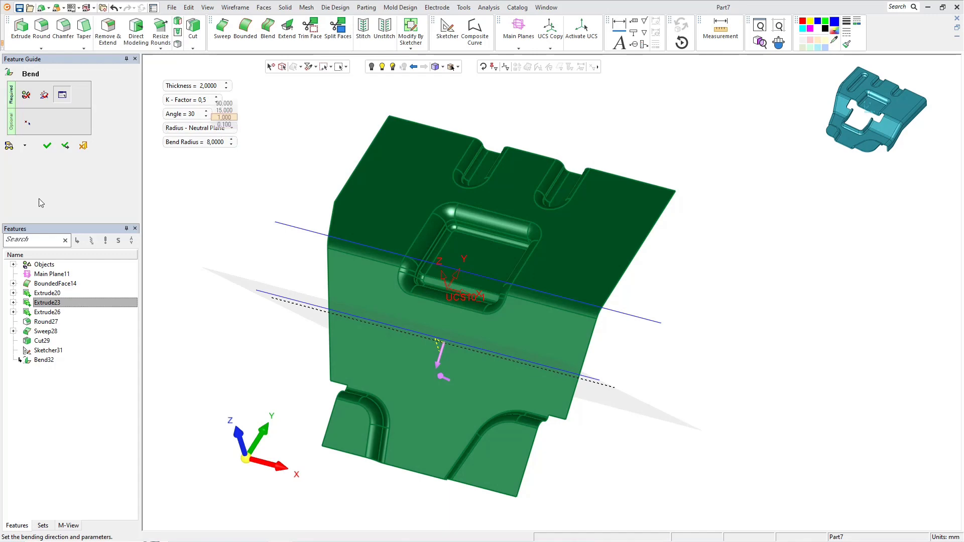
click(48, 146)
- Remove the two sketched bend lines from the model with Remove Geometry
scroll(553, 291, down, 4)
middle_drag(553, 292, 561, 301)
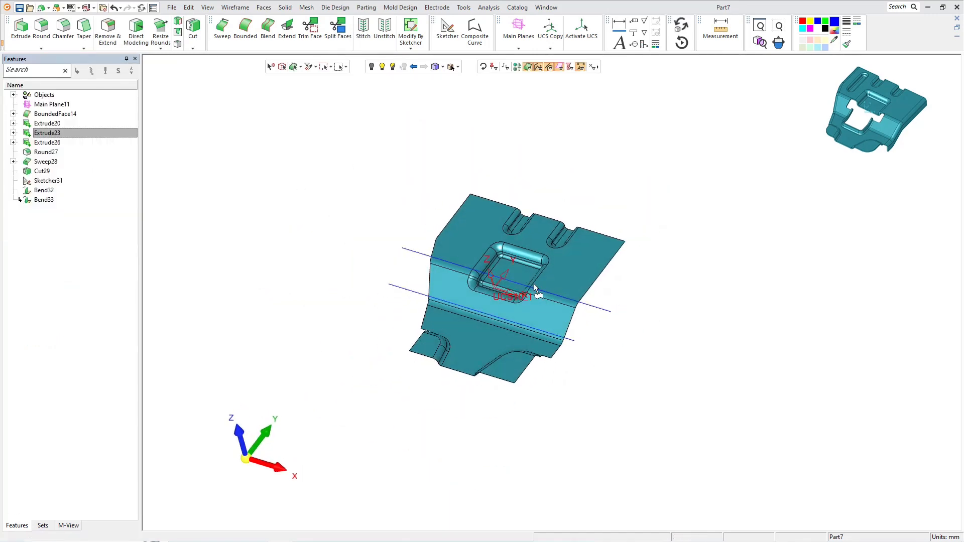
scroll(561, 301, up, 2)
right_click(318, 220)
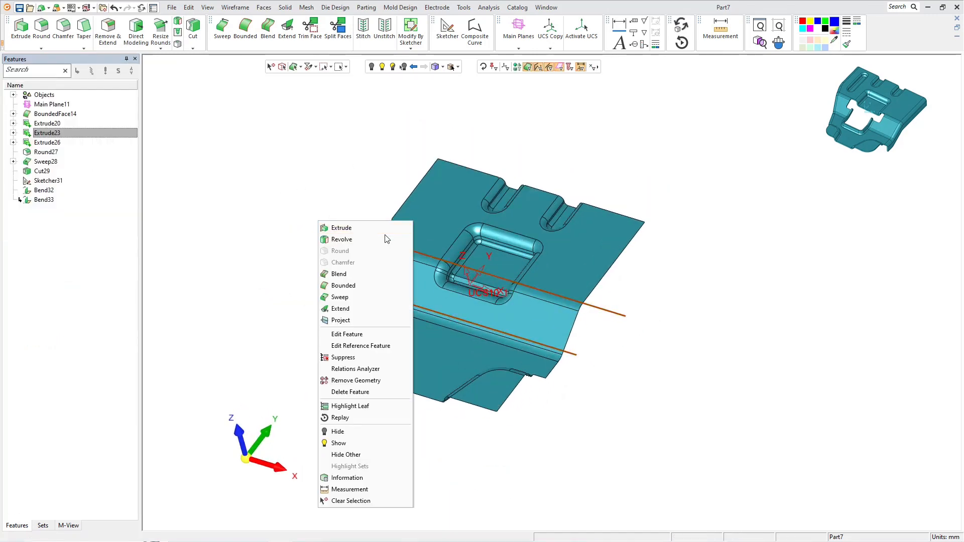
click(362, 381)
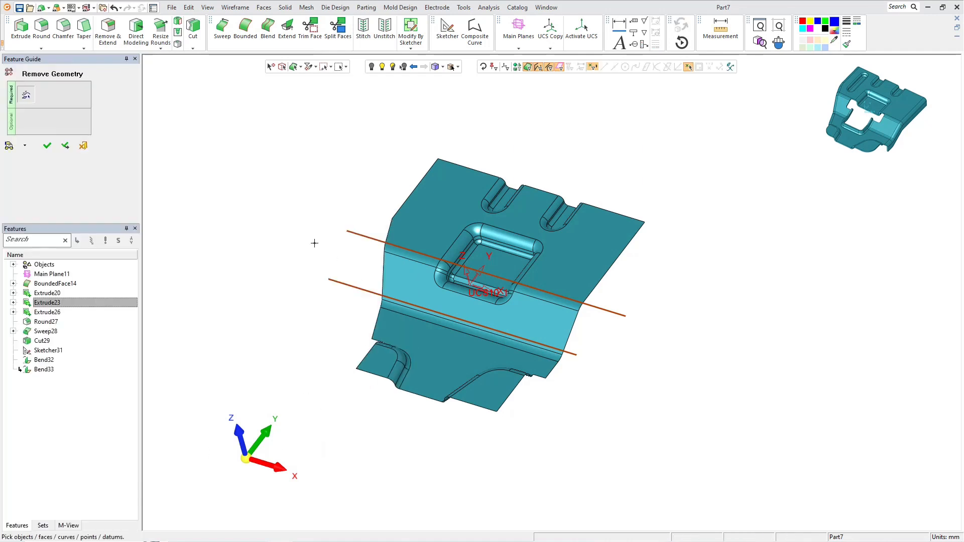
click(47, 146)
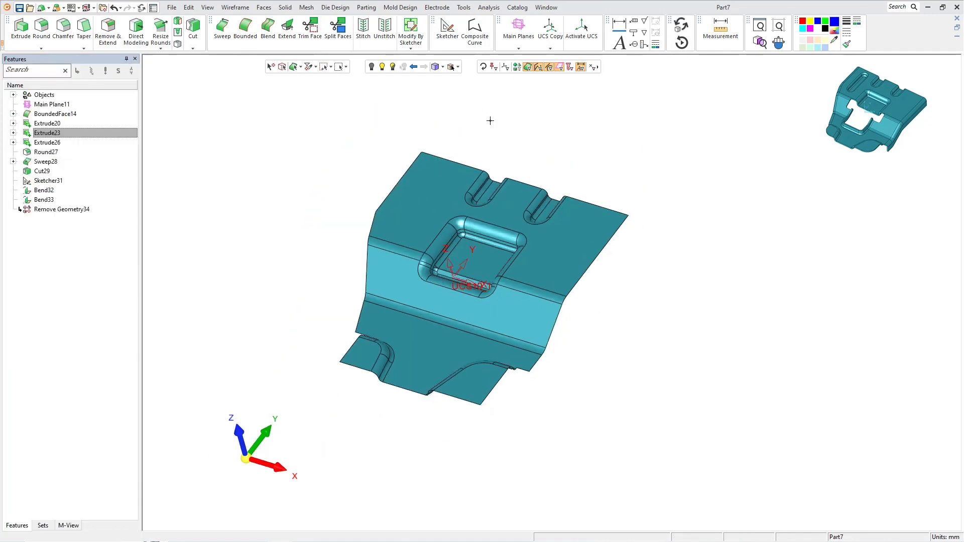
- Stitch all faces of the bent bracket into one object
click(363, 27)
drag(341, 164, 680, 453)
click(47, 146)
- Start a Round Corner on the outer boundary vertices of the bracket with a global radius of 2 mm
scroll(498, 275, up, 3)
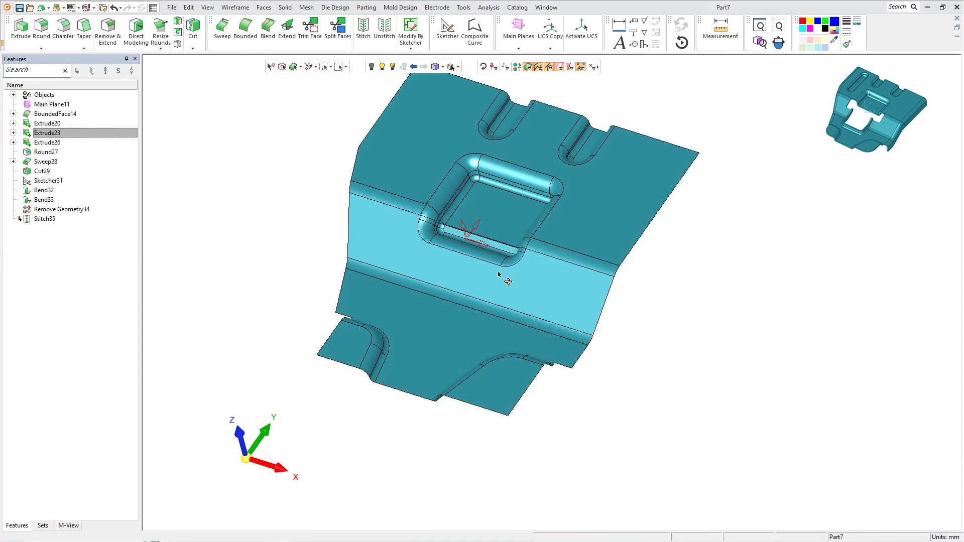
middle_drag(498, 274, 525, 295)
click(284, 8)
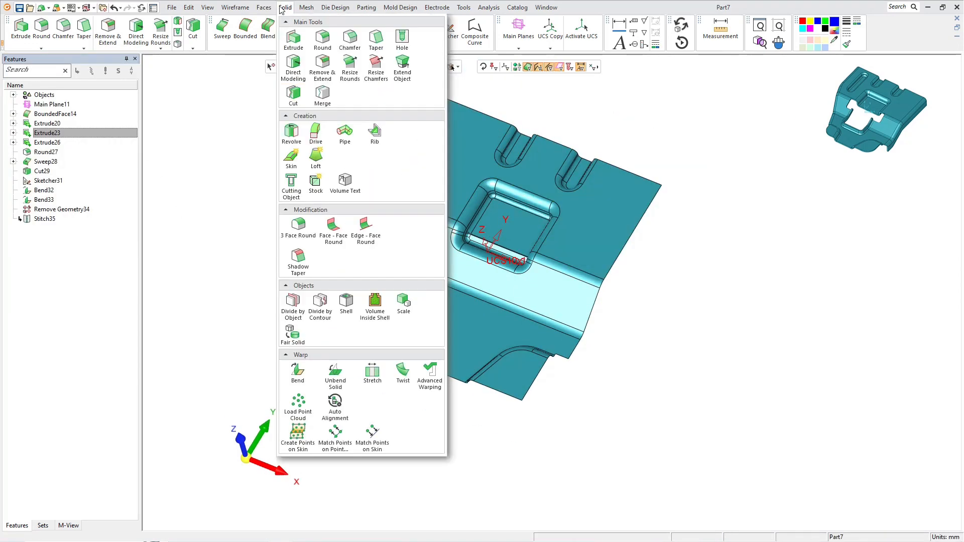
mouse_move(263, 8)
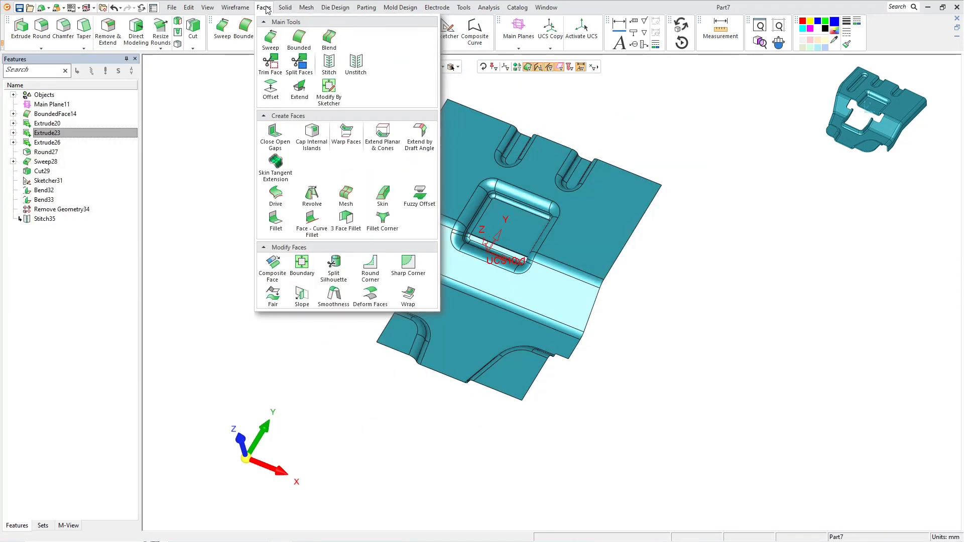
click(369, 270)
drag(347, 163, 587, 433)
middle_drag(586, 432, 605, 359)
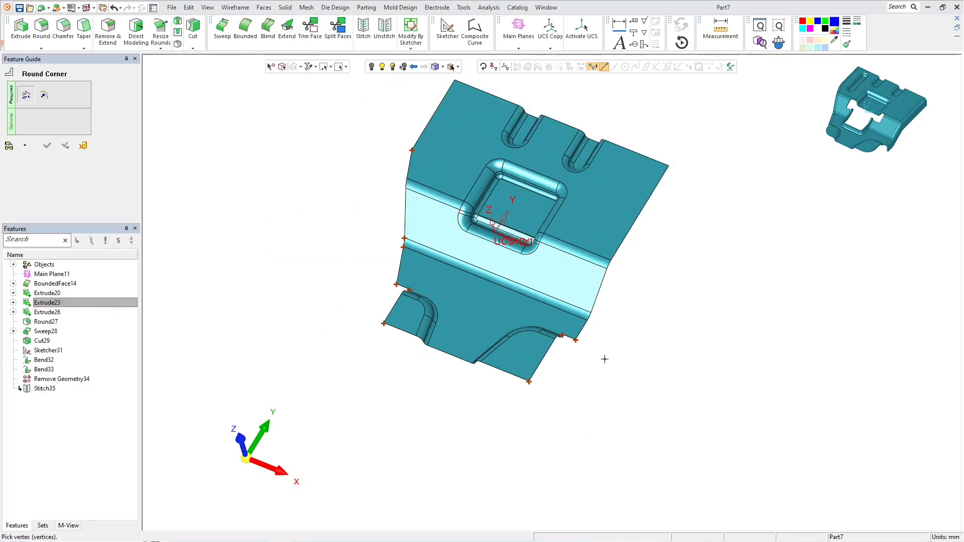
middle_click(337, 195)
click(221, 88)
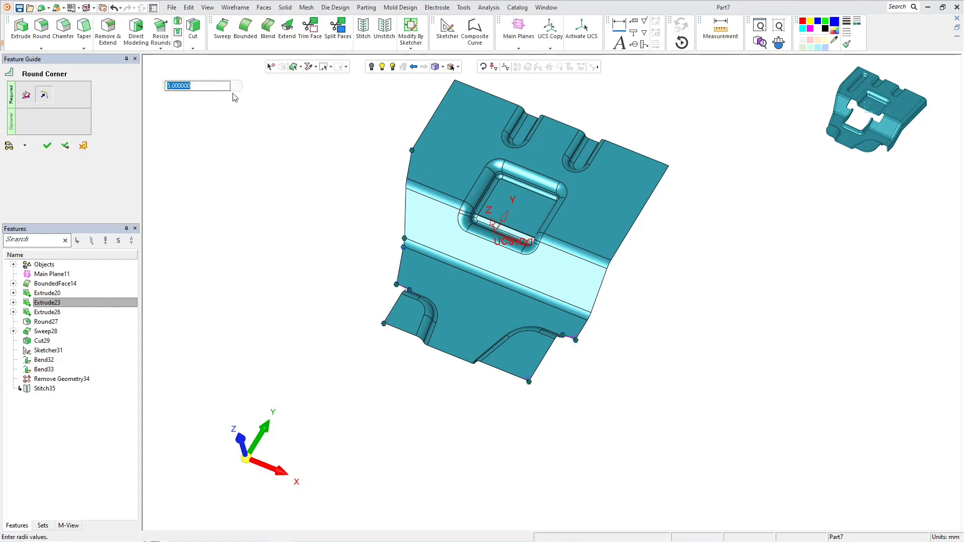
text(2)
key(Return)
- Override the radius at the upper left side vertex with 30 mm and at both bottom tab corners with 14 mm, and complete the rounding
click(409, 149)
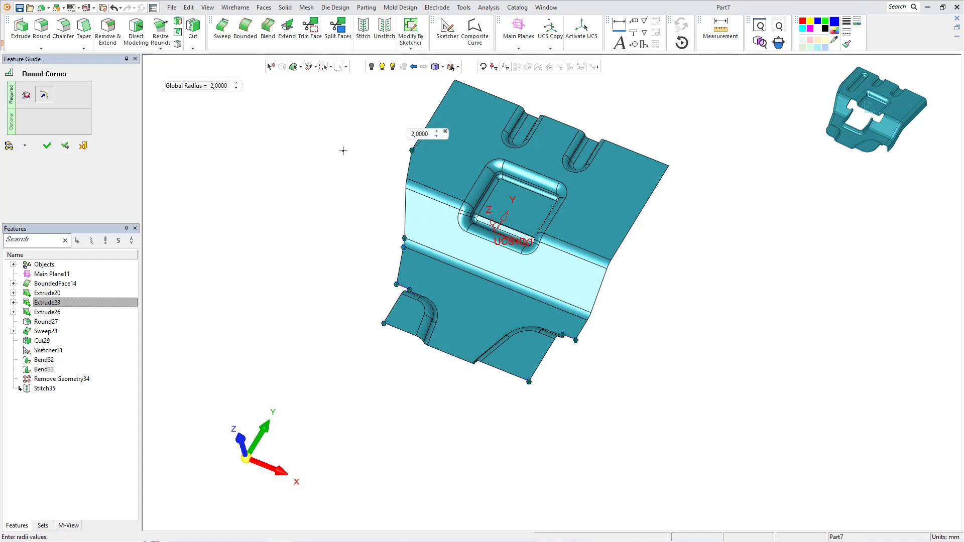
click(420, 134)
text(30)
key(Return)
click(385, 325)
click(395, 307)
text(14)
key(Return)
click(530, 383)
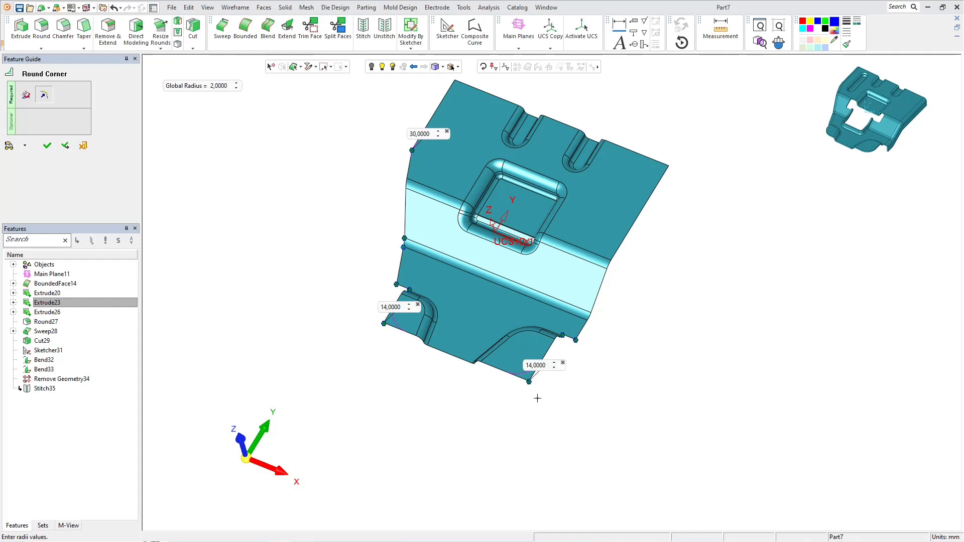
click(536, 368)
click(47, 146)
- Create a composite curve along the bracket's right side edges, from the upper face across both bends to the lower face
scroll(491, 290, up, 3)
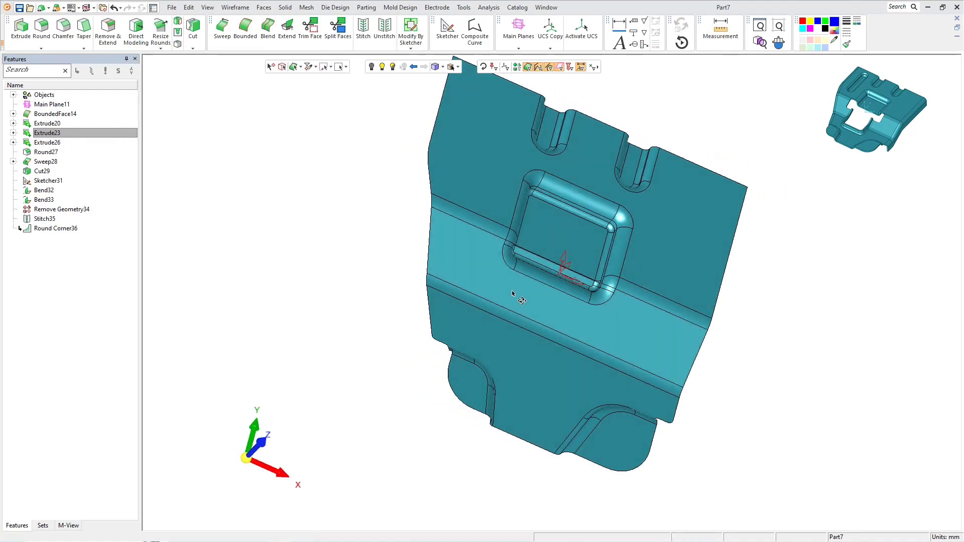
middle_drag(512, 294, 633, 279)
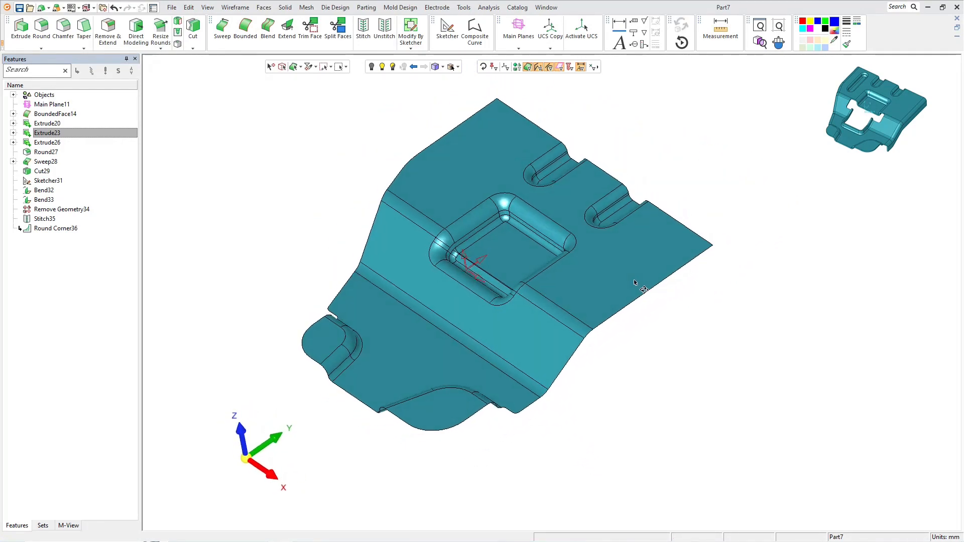
click(474, 30)
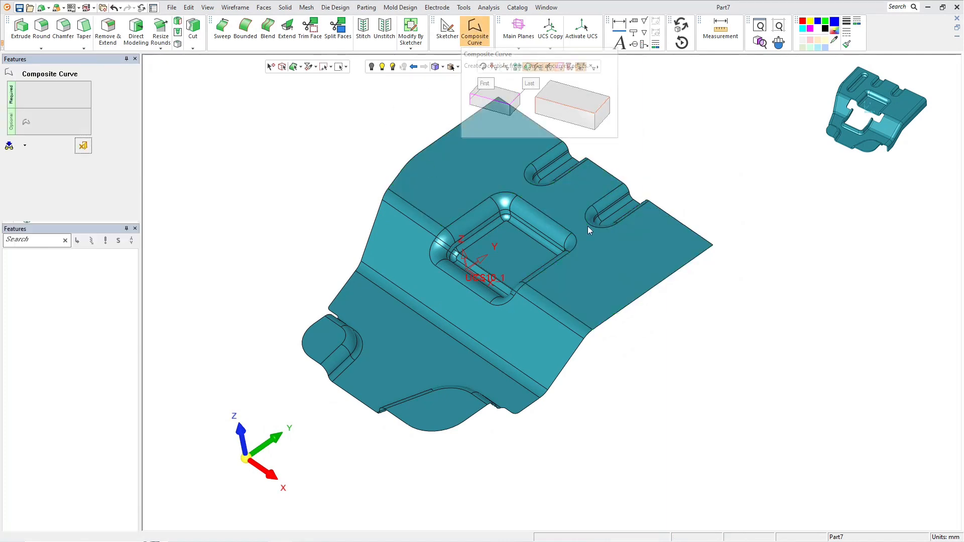
click(661, 280)
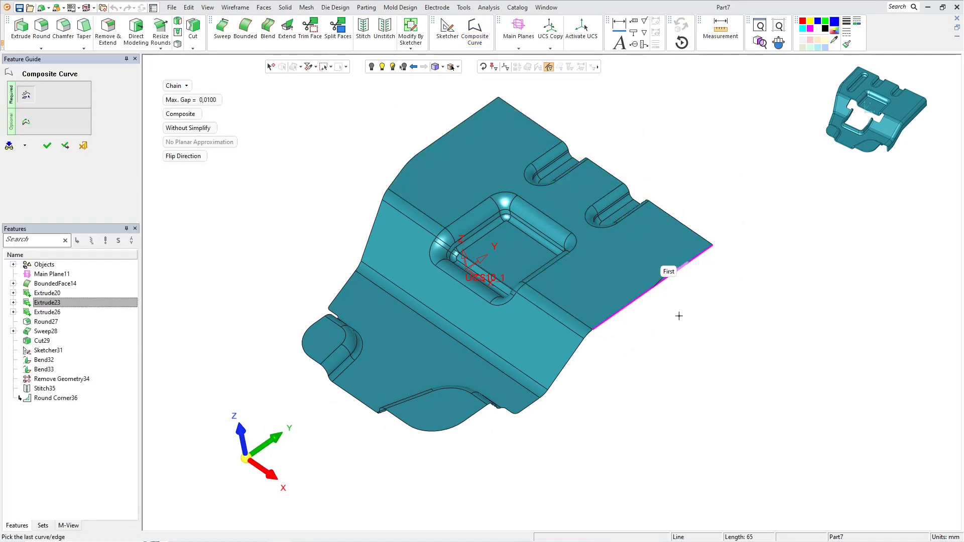
click(528, 408)
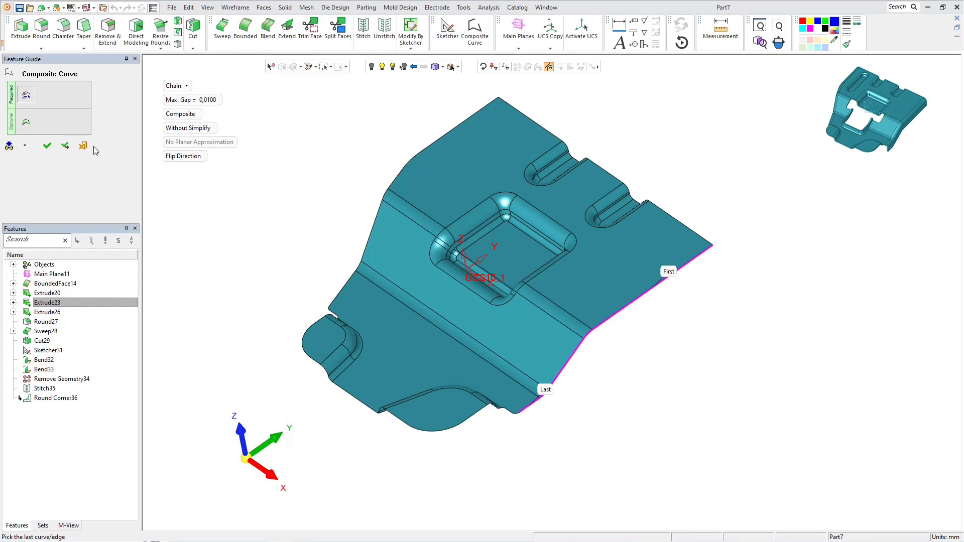
click(66, 146)
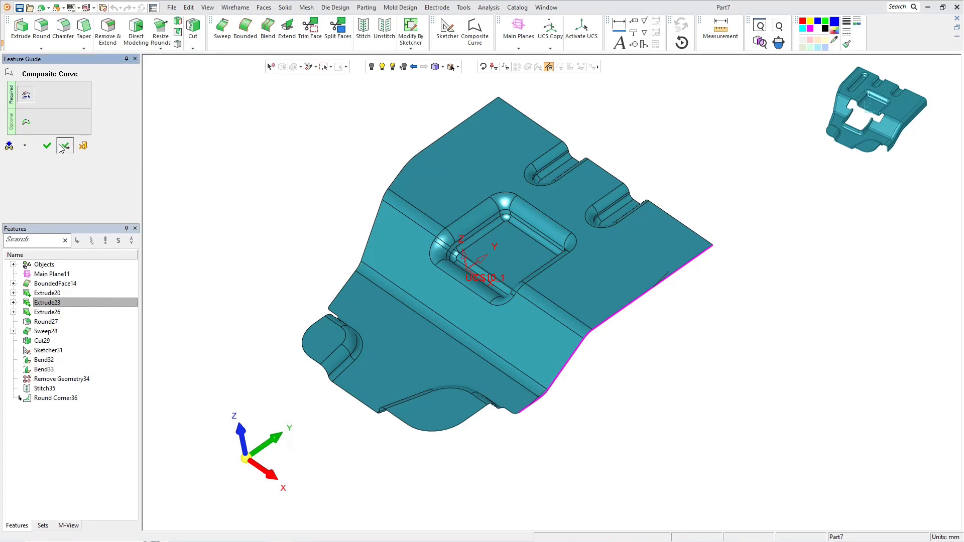
- Create a composite curve along the bracket's left side edges, from the upper face down to the lower face
click(471, 114)
click(342, 296)
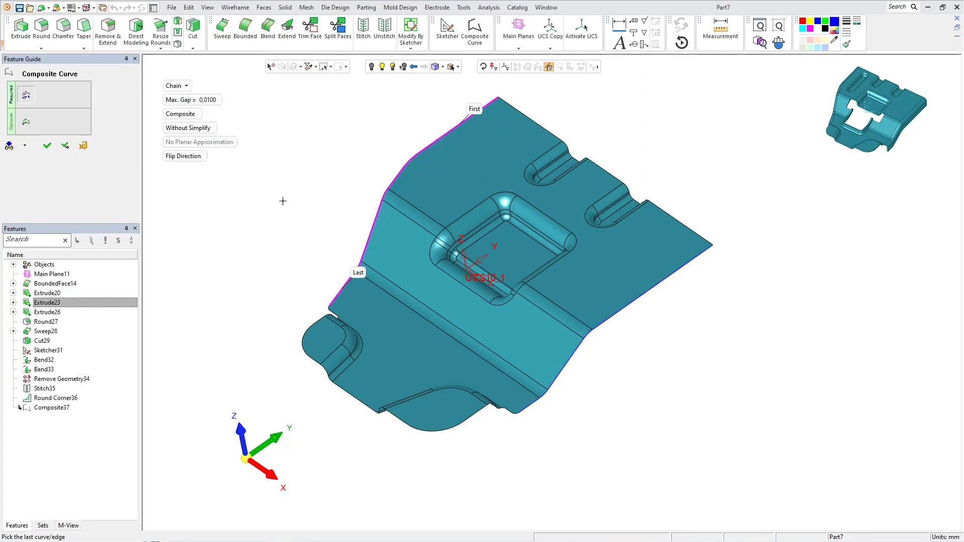
click(47, 146)
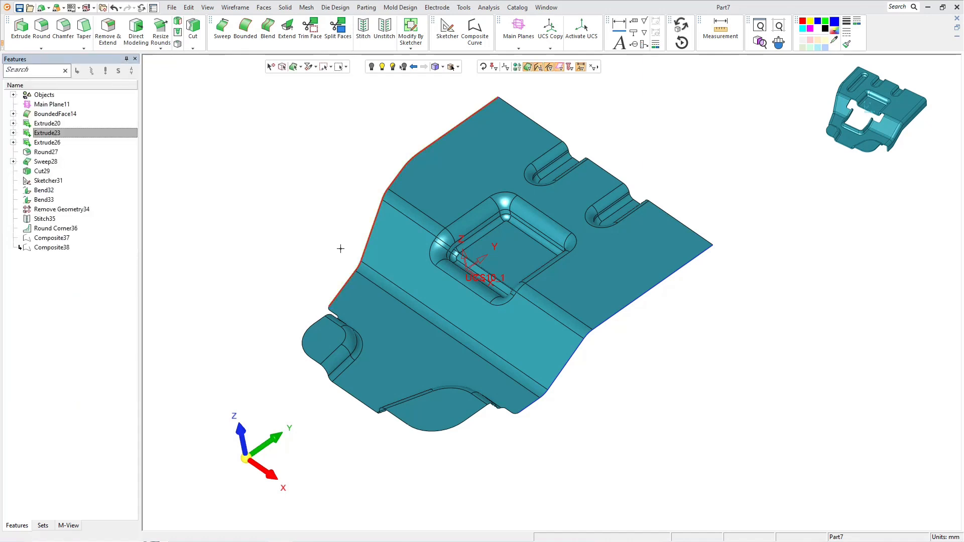
- Sweep the left composite curve downward on one side only by a delta of 15 mm
click(222, 28)
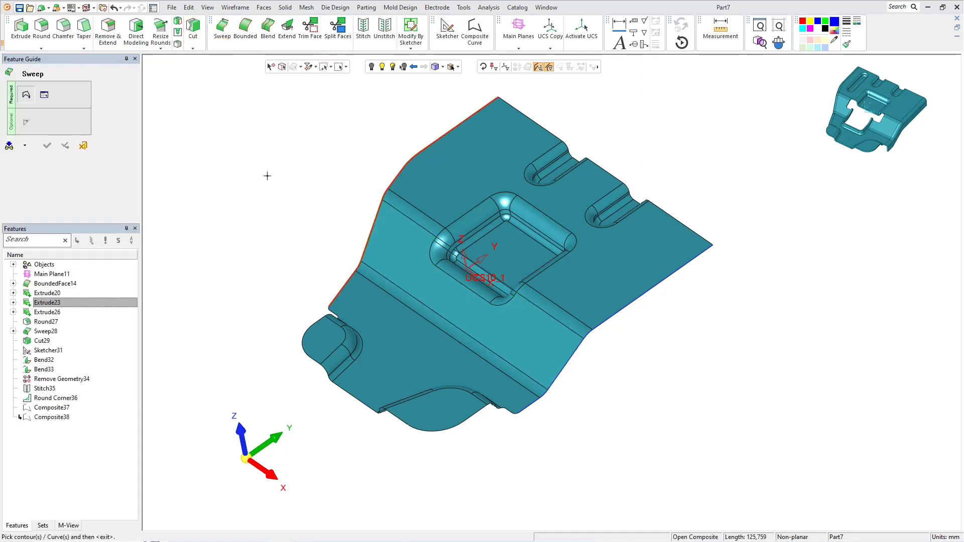
middle_click(272, 212)
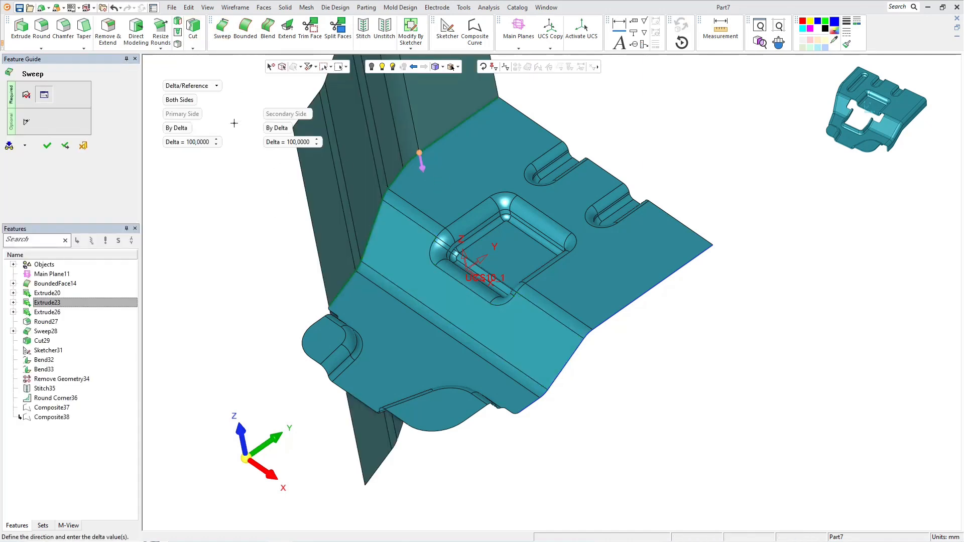
click(184, 100)
click(190, 129)
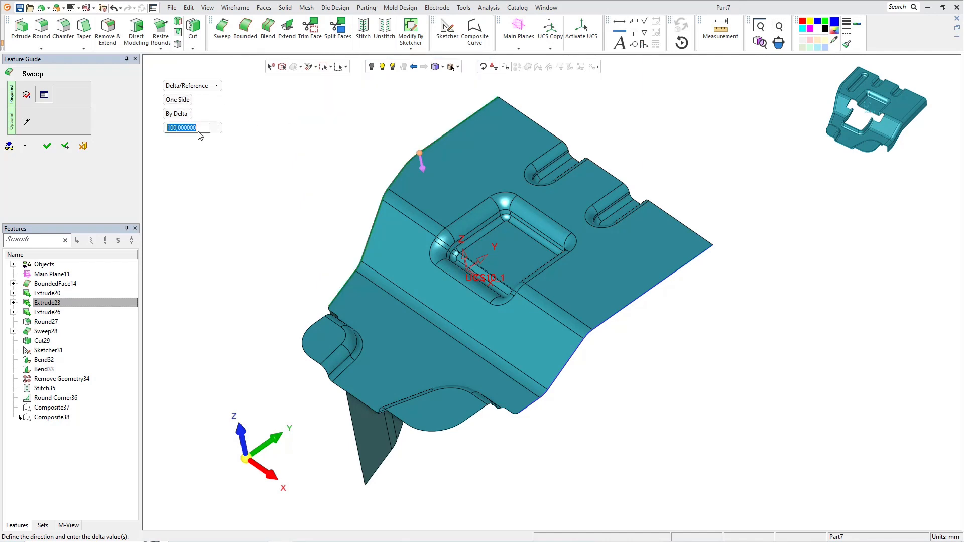
text(15)
key(Return)
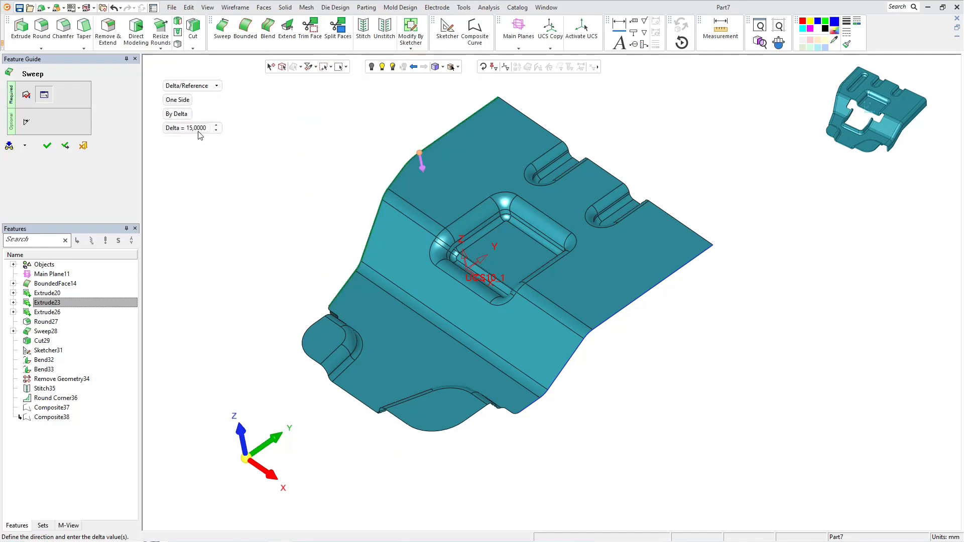
click(65, 146)
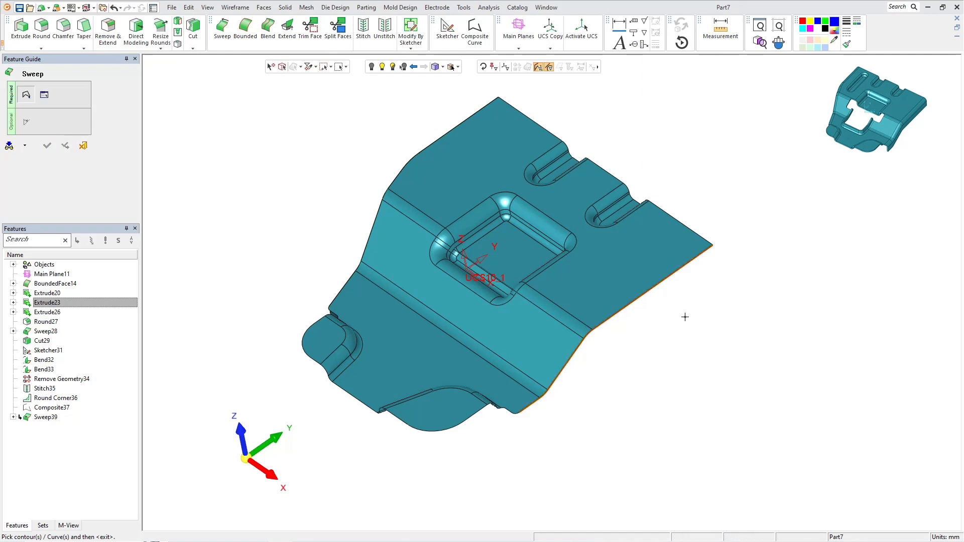
- Sweep the right composite curve downward by 15 mm to form the opposite side flange
middle_click(689, 334)
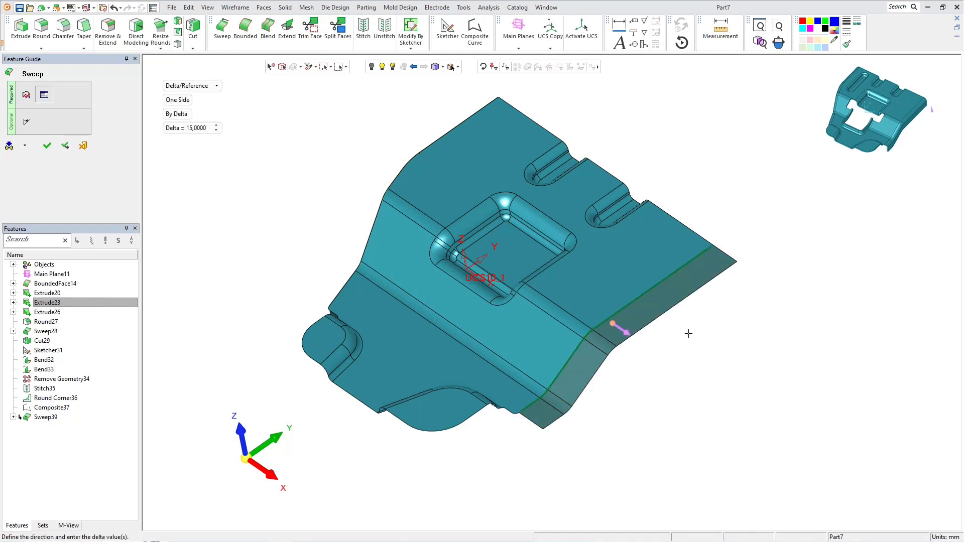
click(616, 343)
click(47, 146)
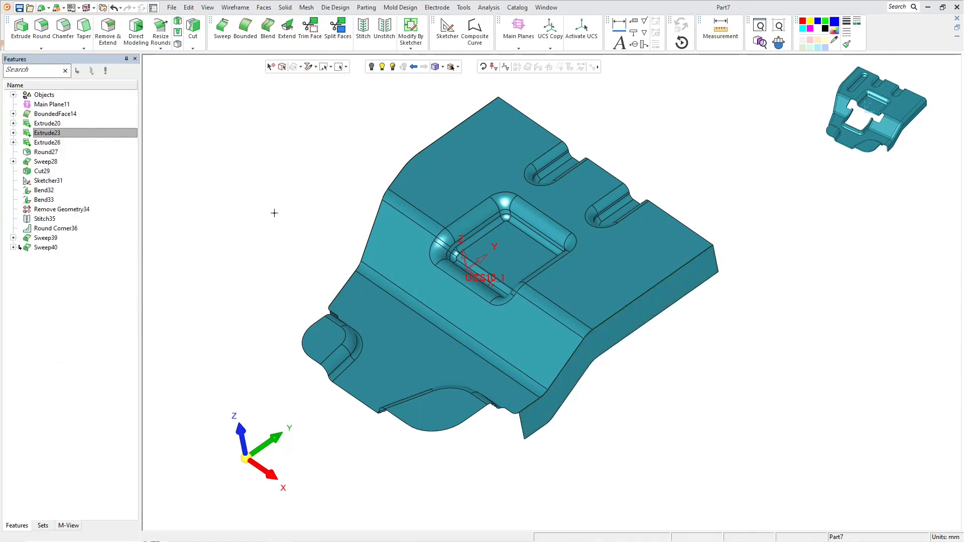
middle_drag(623, 281, 606, 295)
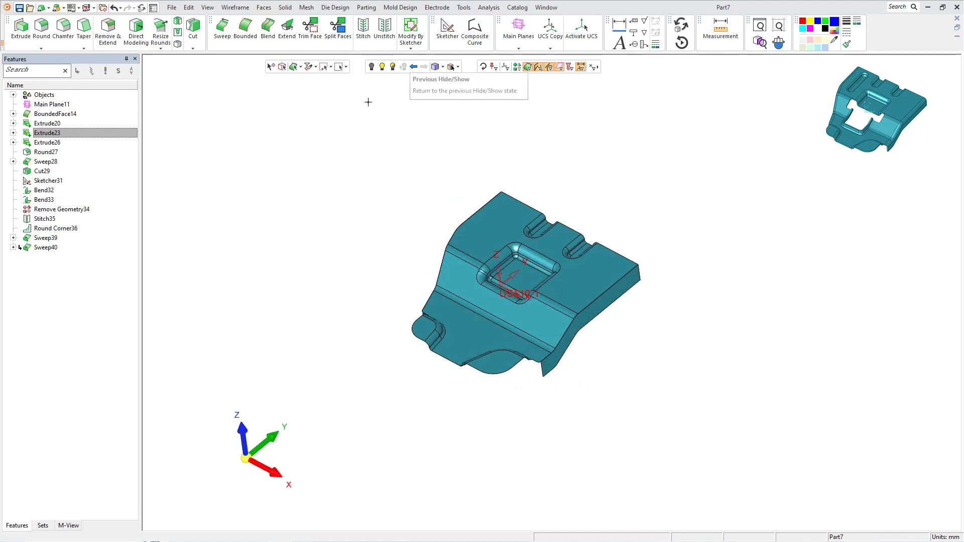
- Stitch the two swept side flanges together with the bracket's faces using the Stitch only option and a maximum gap of 0.02
click(363, 27)
drag(693, 412, 693, 412)
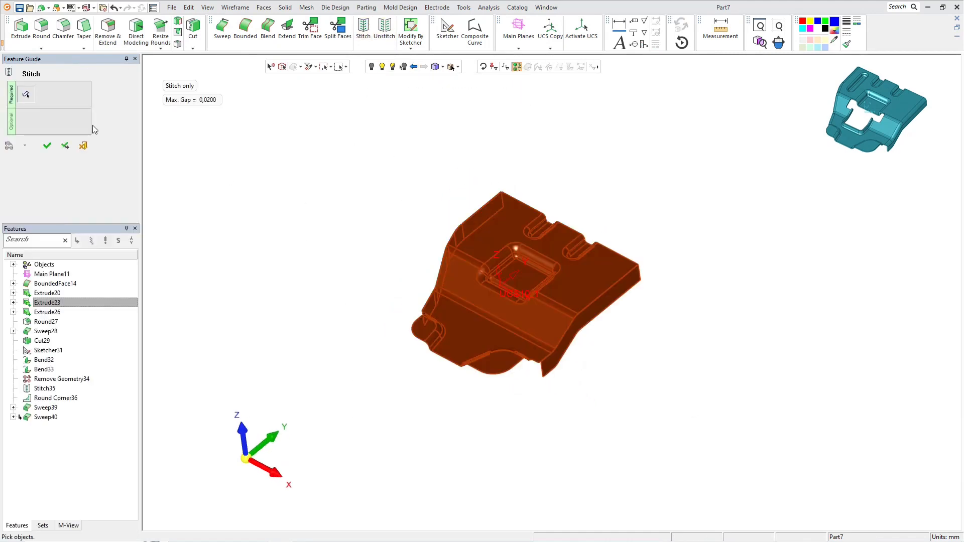
click(47, 146)
- Round the chained edge between the bracket's main faces and its right side flange with a constant radius of 5 mm
scroll(632, 336, up, 5)
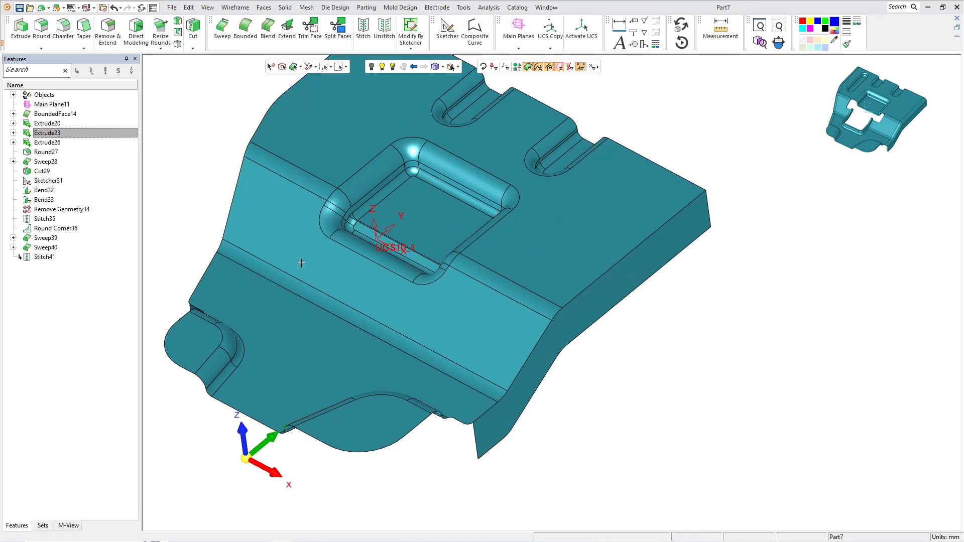
click(41, 28)
click(617, 261)
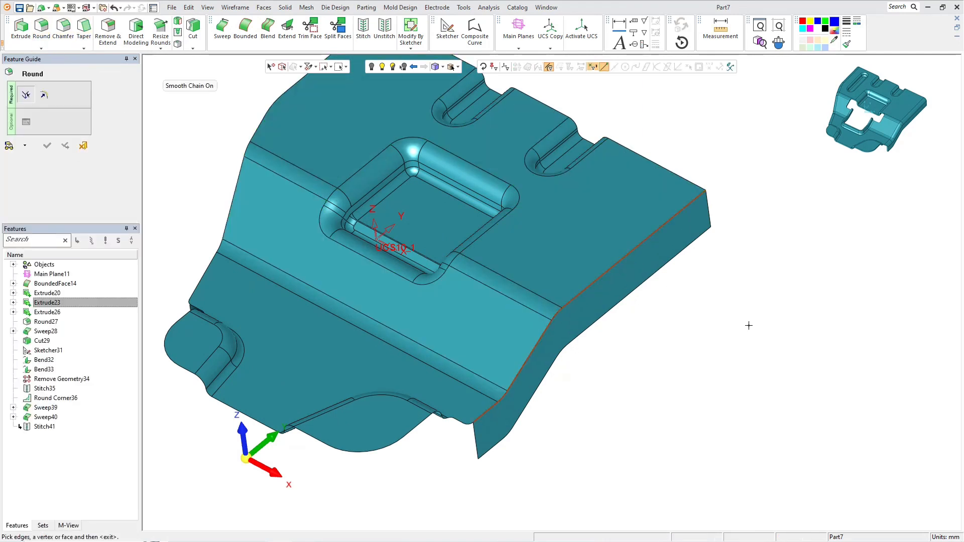
click(215, 101)
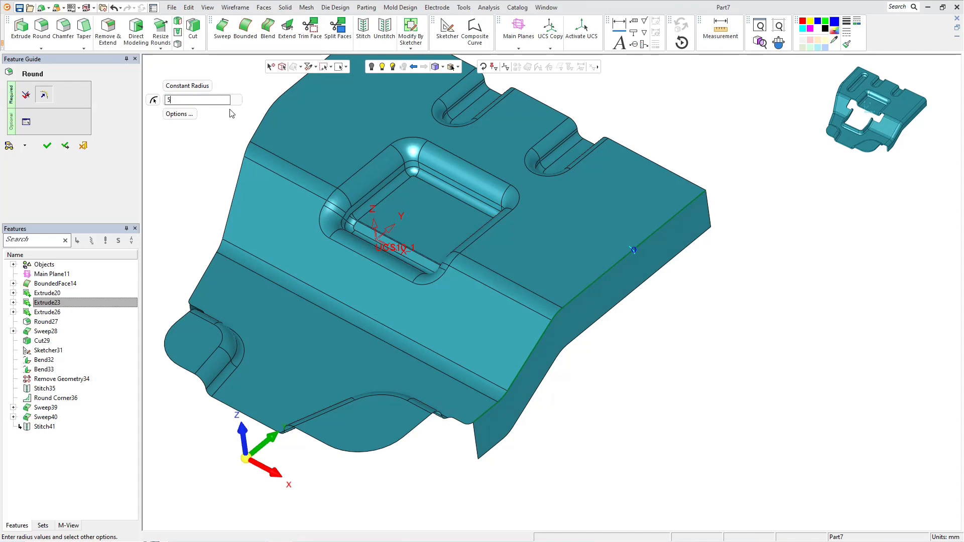
text(5)
key(Return)
click(48, 145)
- Fillet the bracket's main faces with the left flange faces at a constant 5 mm radius, trimming all and toggling the Don't Extend option
middle_drag(402, 289, 500, 402)
scroll(499, 402, up, 3)
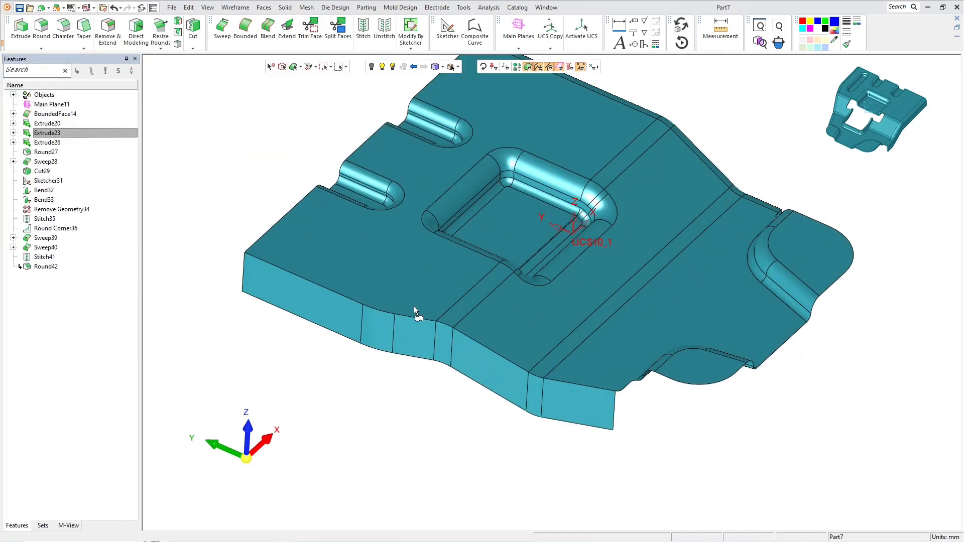
click(283, 10)
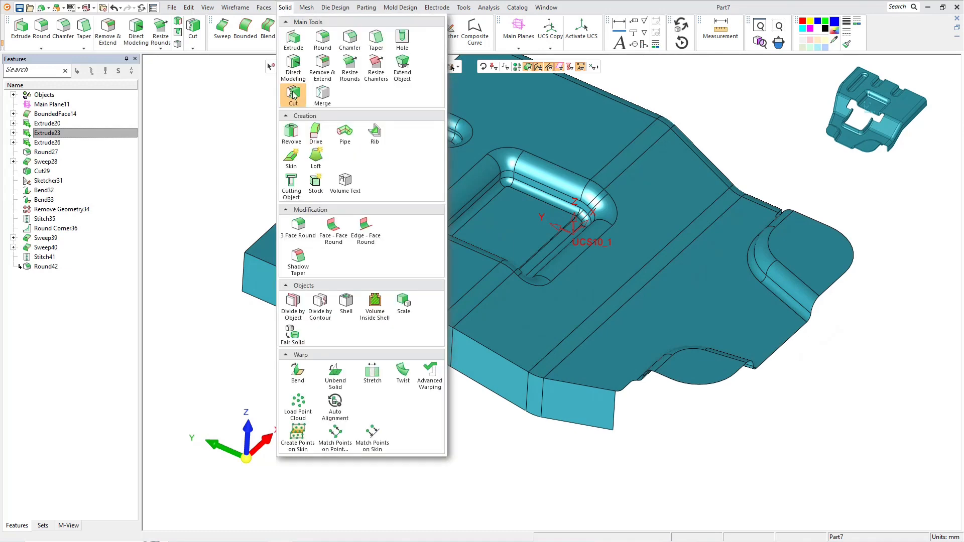
click(276, 219)
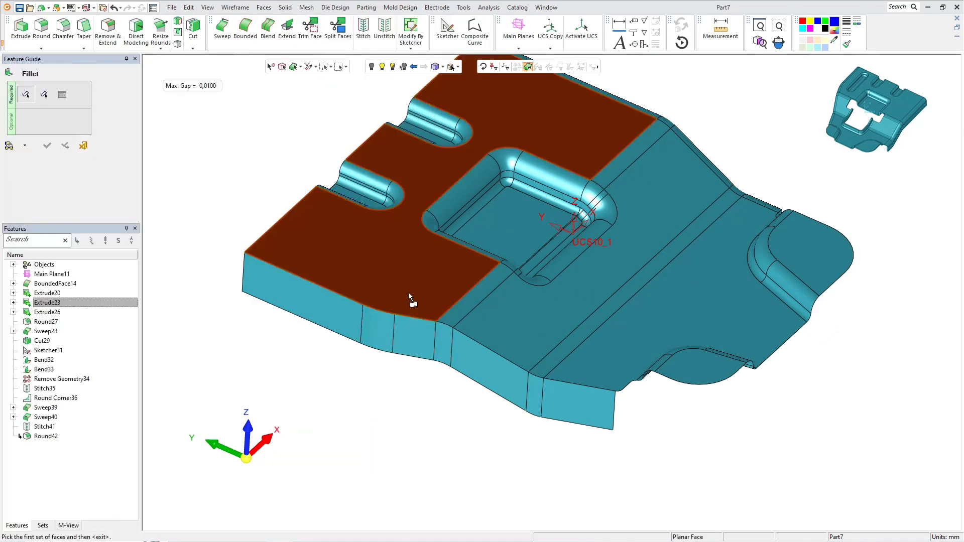
click(556, 353)
middle_click(567, 327)
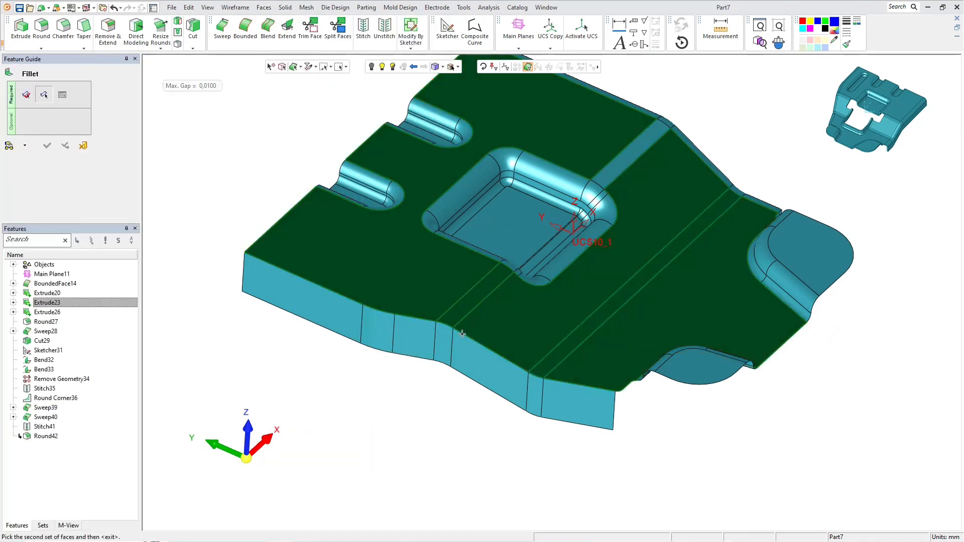
click(449, 345)
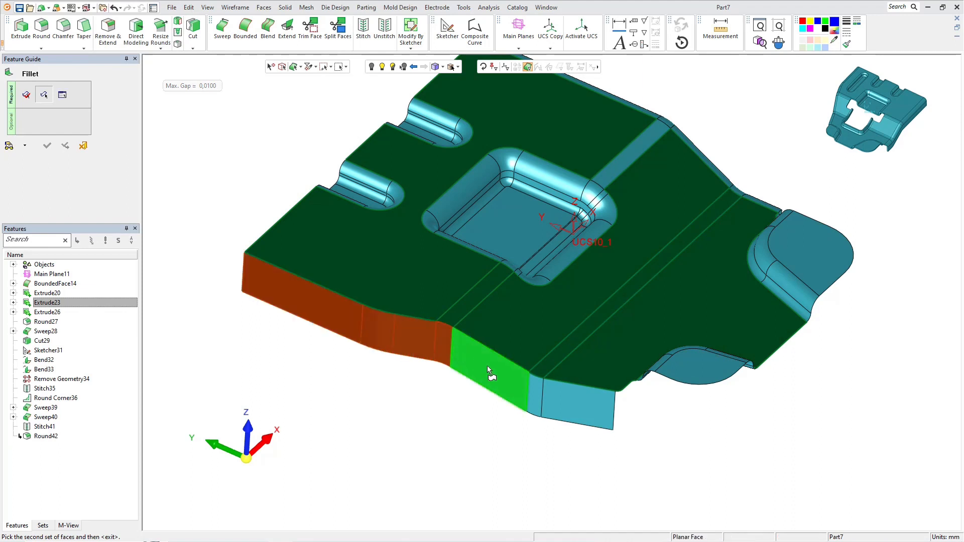
click(488, 367)
click(536, 393)
click(566, 400)
middle_click(543, 410)
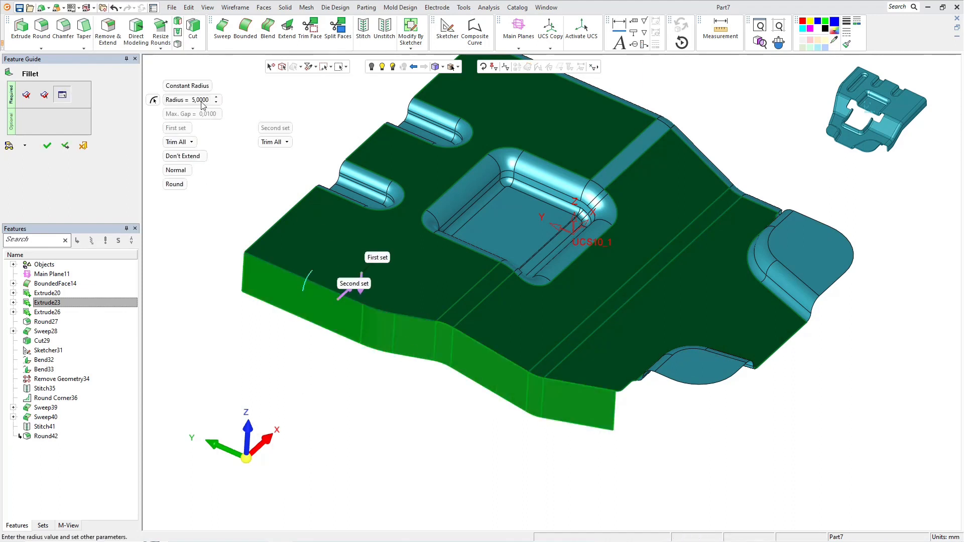
click(180, 157)
click(46, 147)
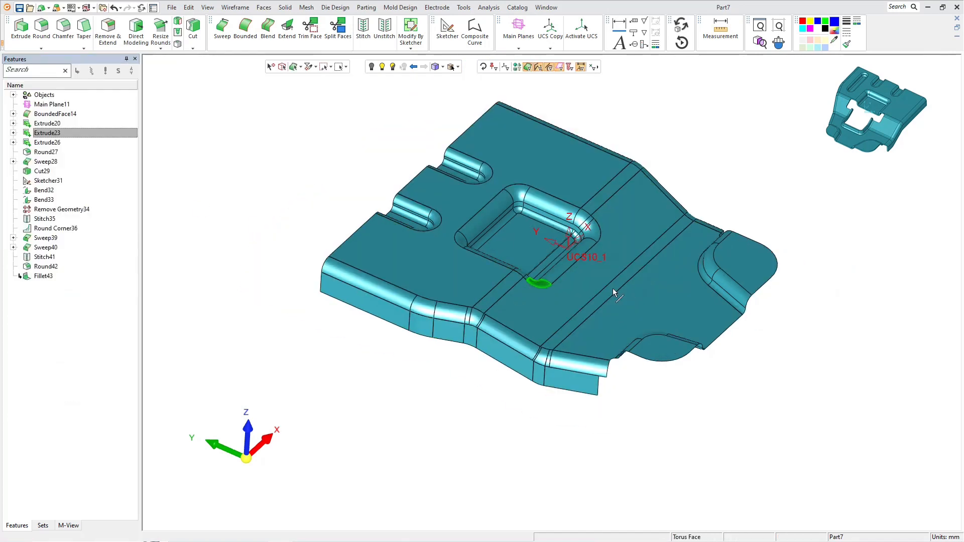
- Create a two-point spline across the fillet's overhanging lower end, from the left flange's upper corner to the adjoining corner of the lower face
scroll(679, 362, up, 5)
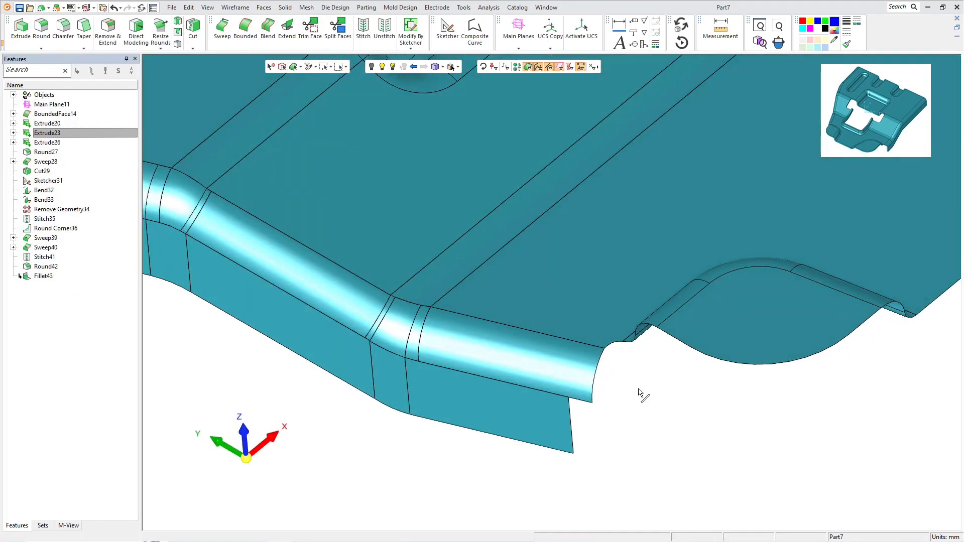
click(264, 7)
mouse_move(239, 7)
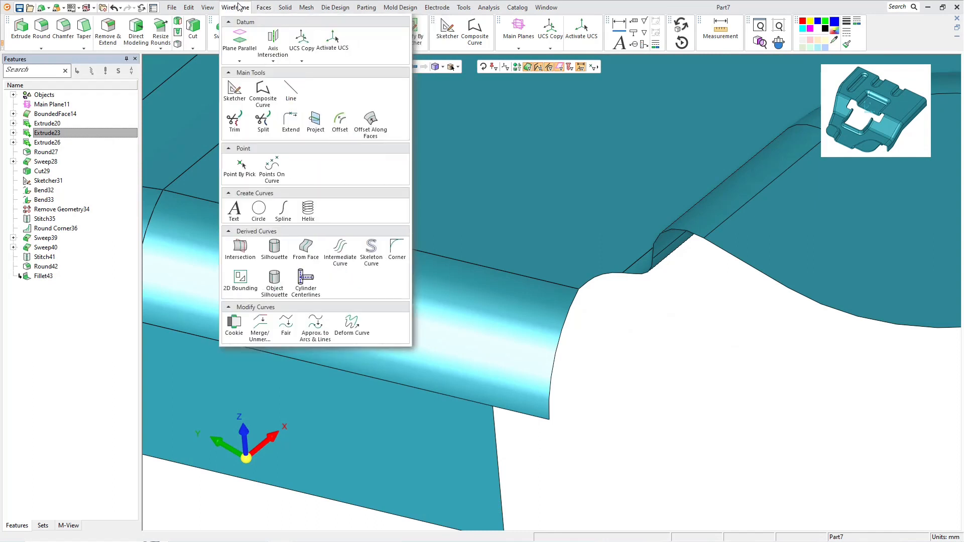
click(282, 205)
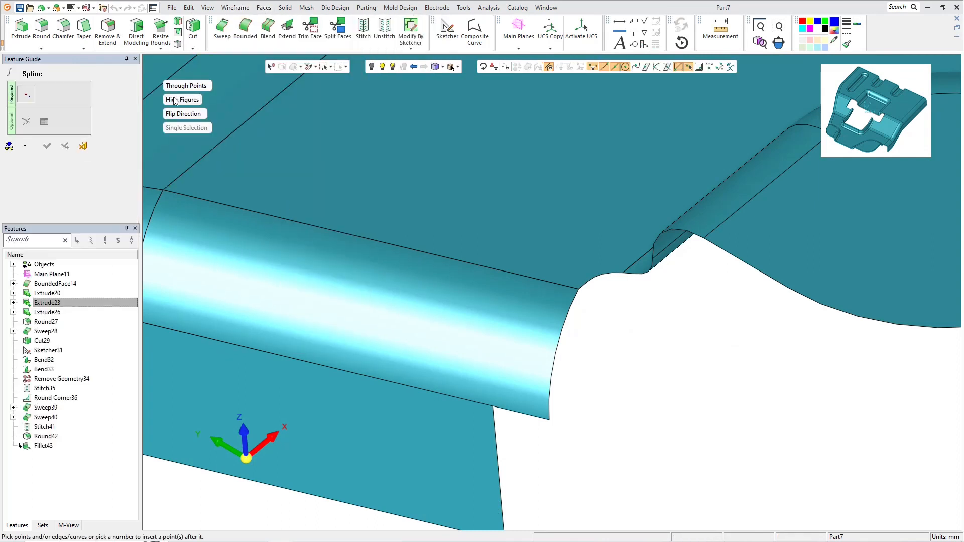
click(495, 428)
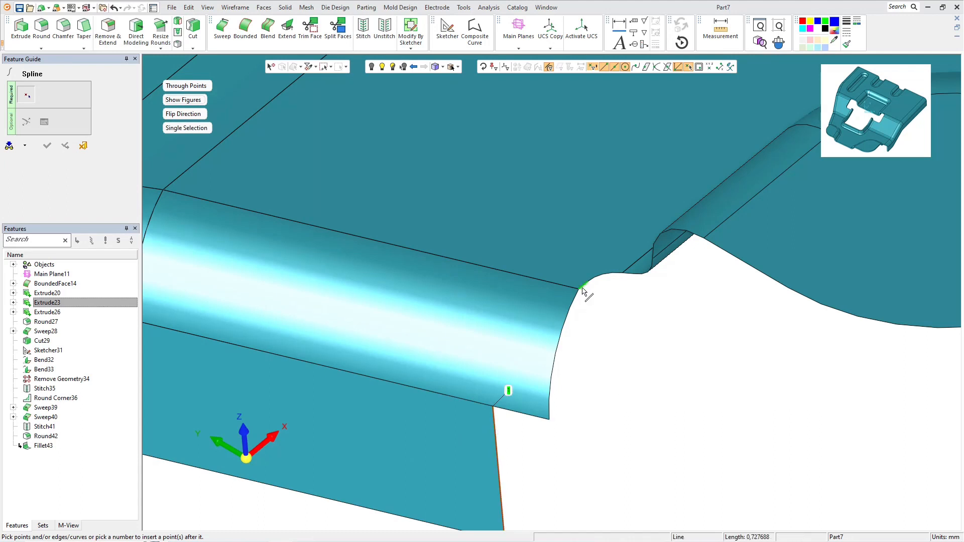
click(585, 288)
click(47, 147)
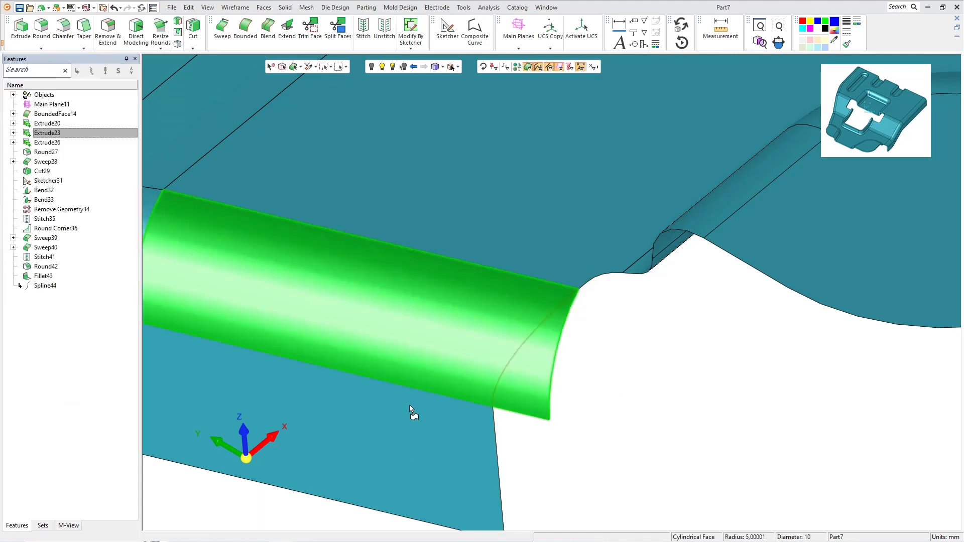
- Trim the overhanging end of the left fillet face along the spline, using normal projection
click(309, 30)
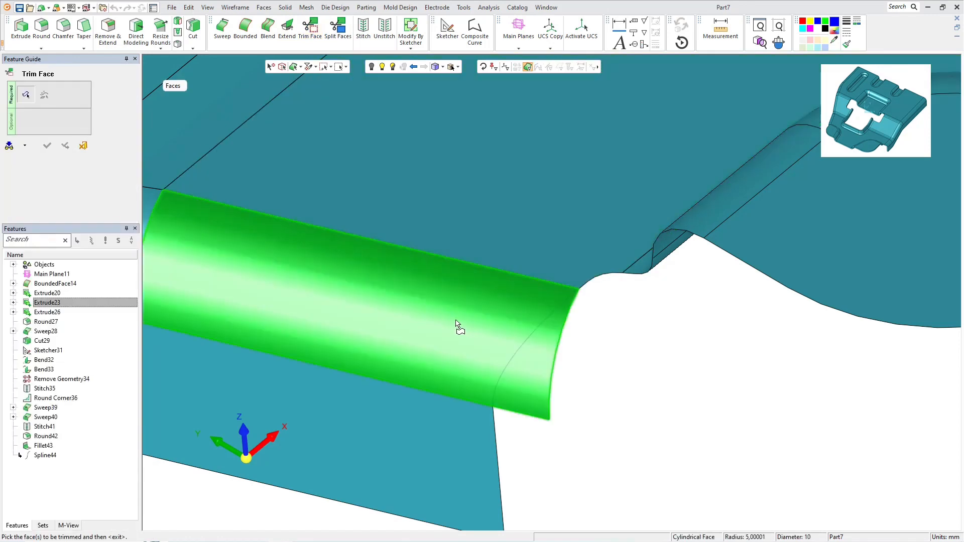
click(456, 327)
middle_click(624, 380)
click(529, 338)
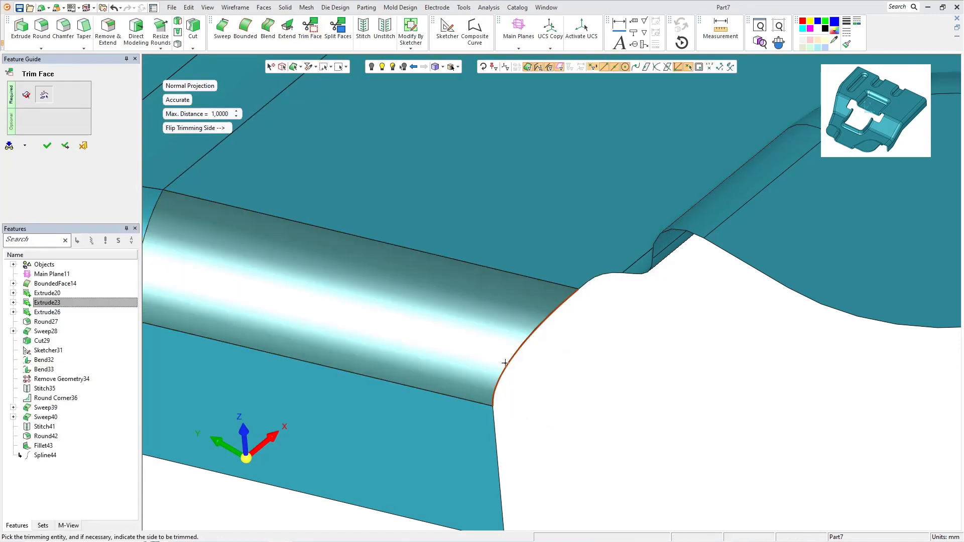
click(47, 146)
- Remove the trimming spline's geometry from the fillet end
scroll(552, 296, down, 5)
middle_drag(533, 313, 621, 315)
click(540, 316)
right_click(583, 348)
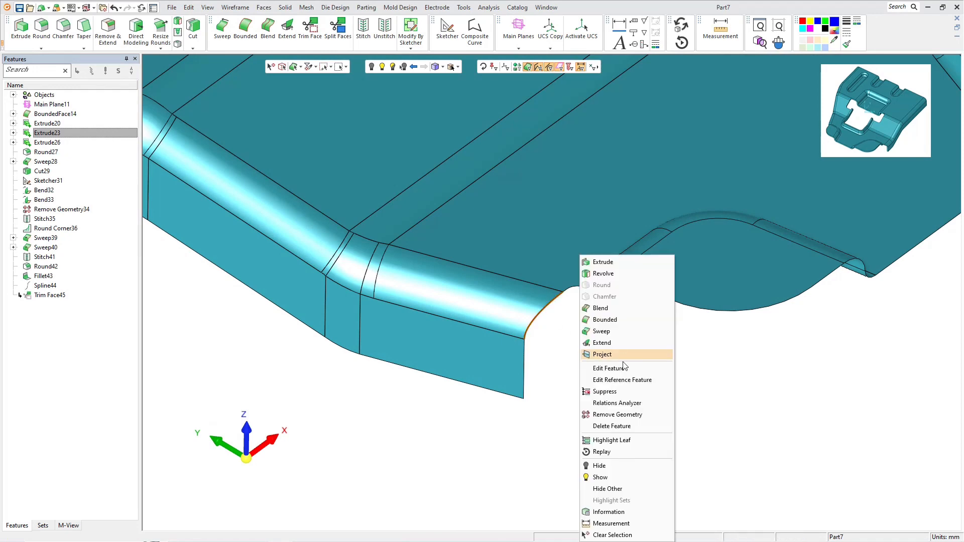
click(618, 411)
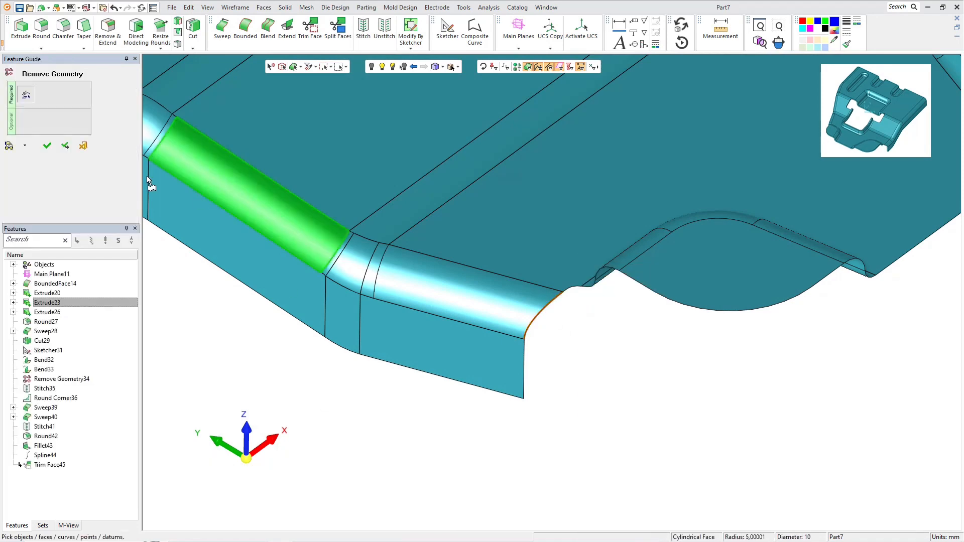
click(47, 145)
- Start a sketch on the bracket's upper planar face and project the upper bend edge left of the pocket as reference geometry
scroll(511, 267, down, 5)
mouse_move(258, 407)
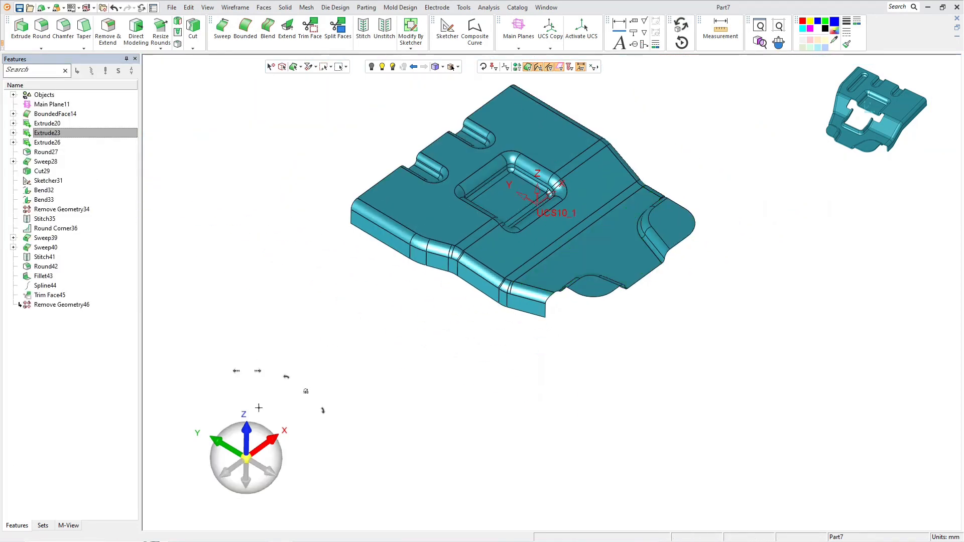
click(246, 441)
middle_drag(633, 209, 537, 252)
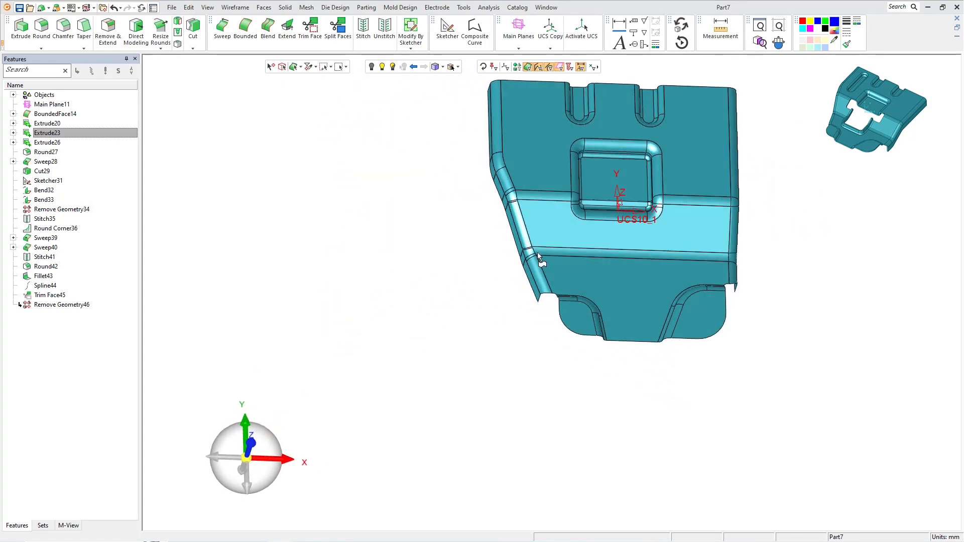
click(244, 407)
scroll(721, 223, up, 5)
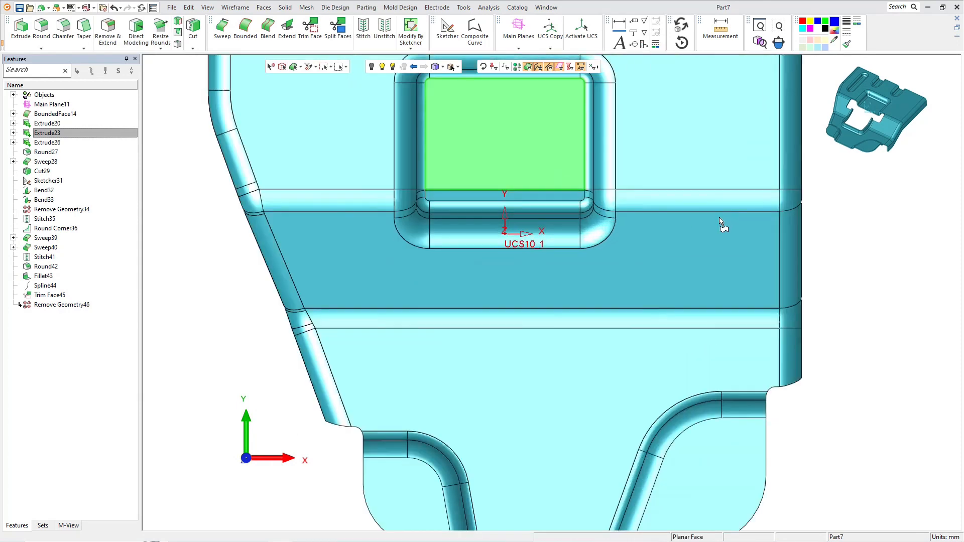
scroll(722, 223, down, 2)
click(447, 28)
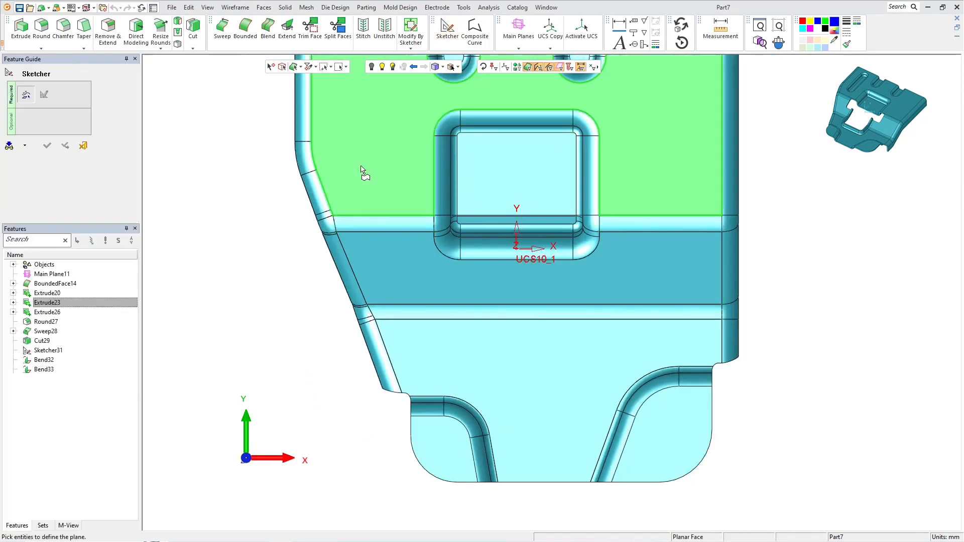
click(360, 171)
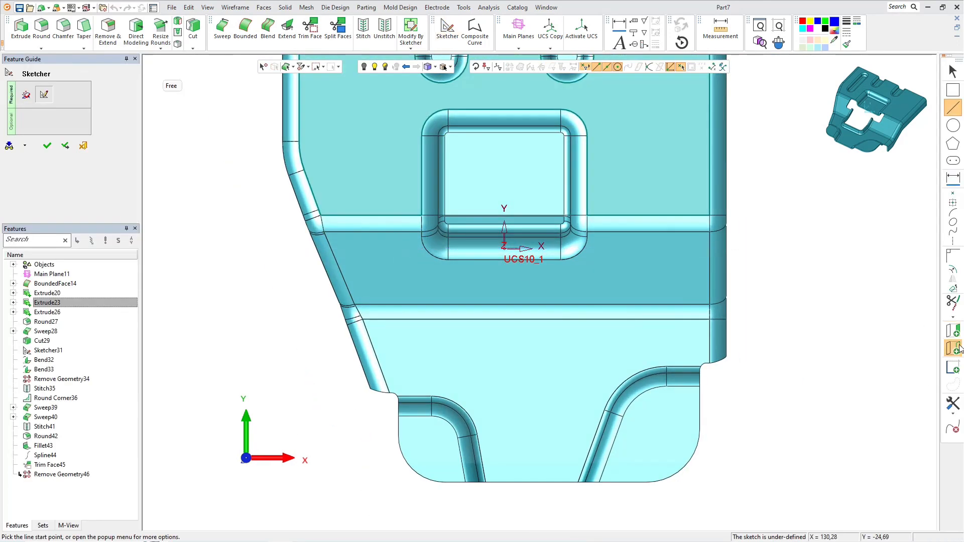
click(954, 348)
click(386, 217)
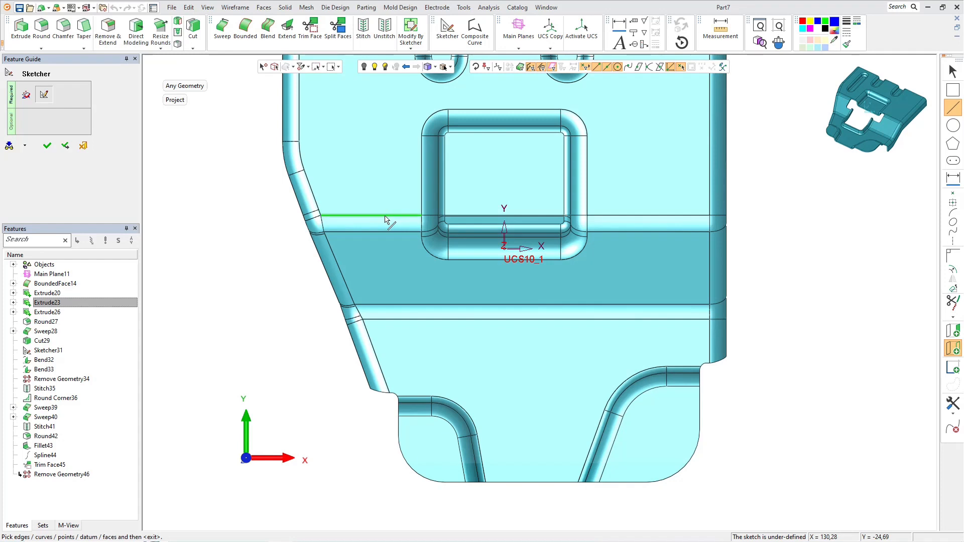
middle_click(405, 269)
- Add a vertical symmetry line to the sketch, running from the UCS origin past the bracket's upper edge
click(955, 242)
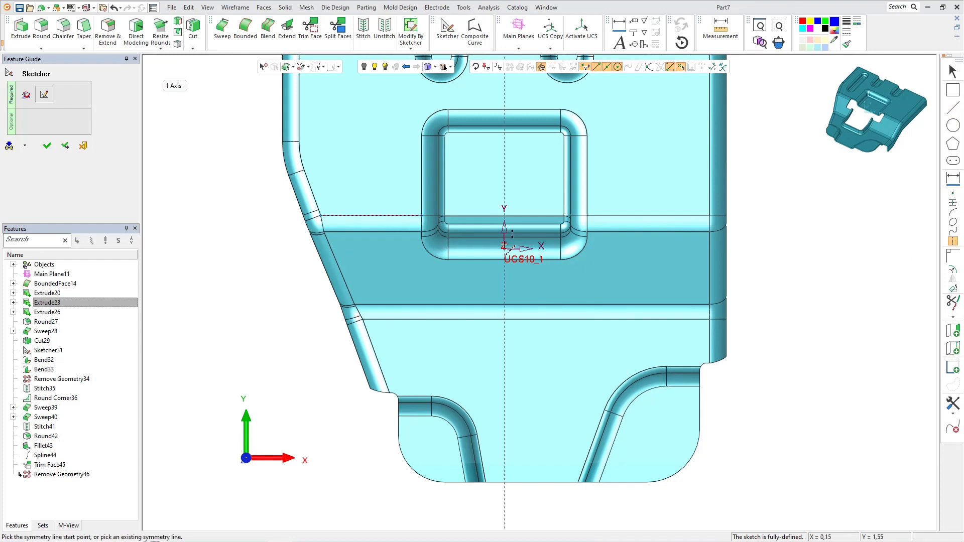
click(504, 246)
scroll(517, 251, down, 2)
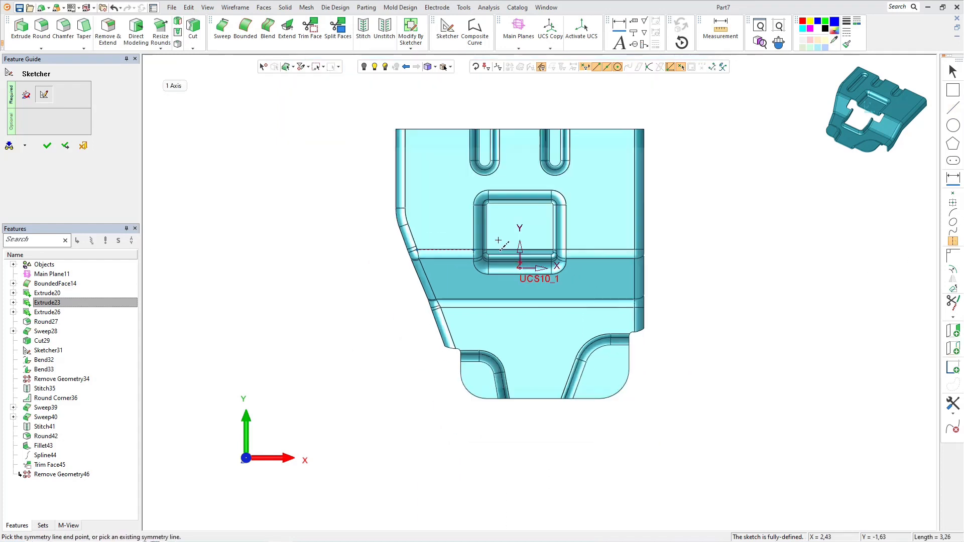
click(522, 104)
scroll(558, 265, up, 2)
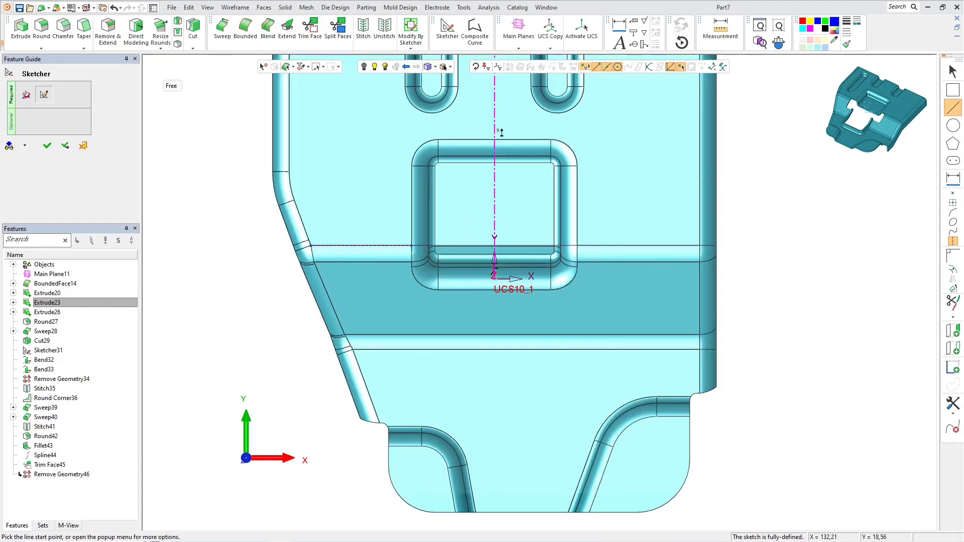
- Sketch a symmetric stepped profile down from the projected bend line, stepping about 16.5 mm inward and about 31 mm down, closed across its lower end
click(383, 246)
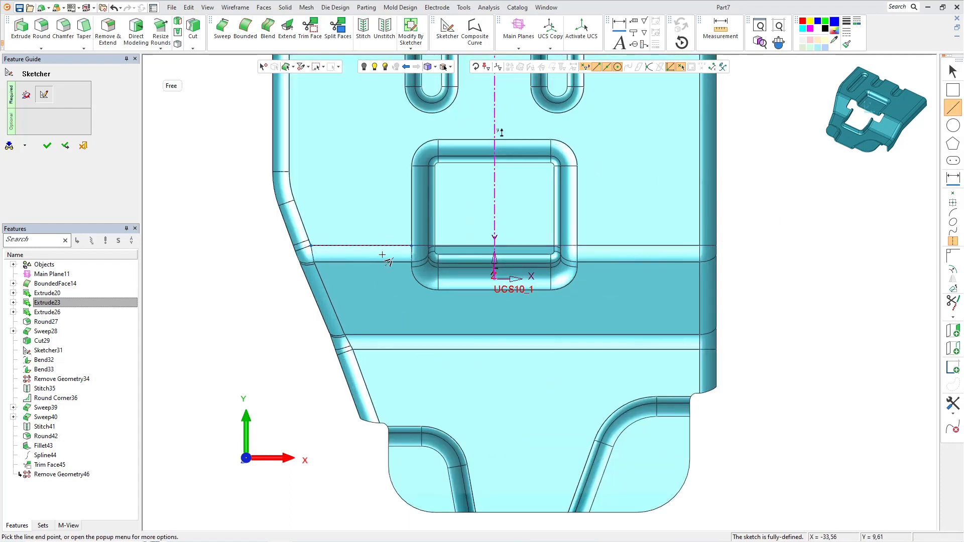
click(383, 303)
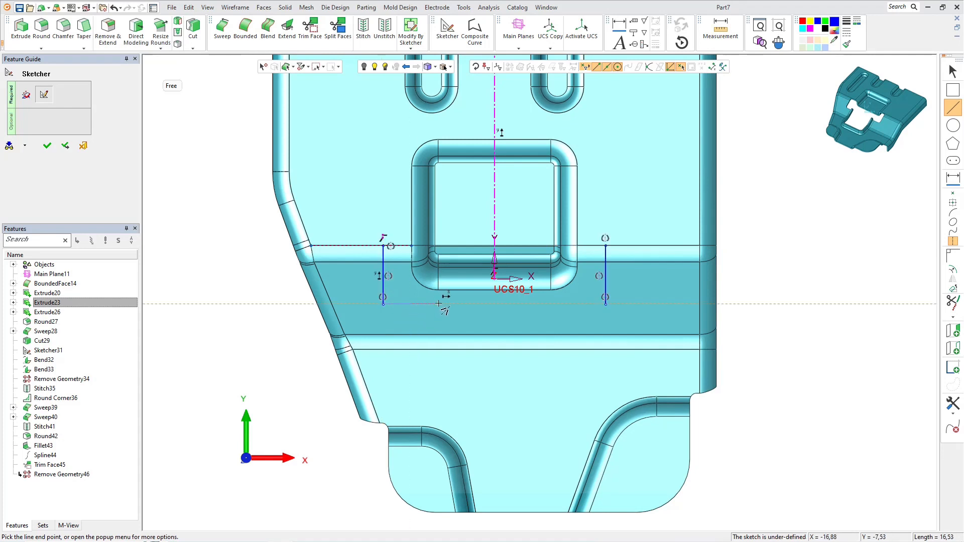
click(439, 304)
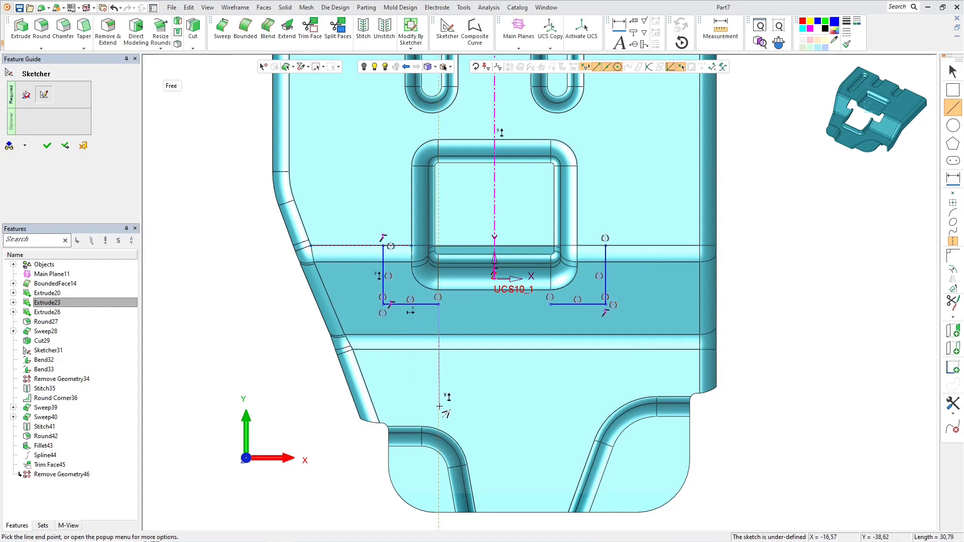
click(438, 407)
click(551, 406)
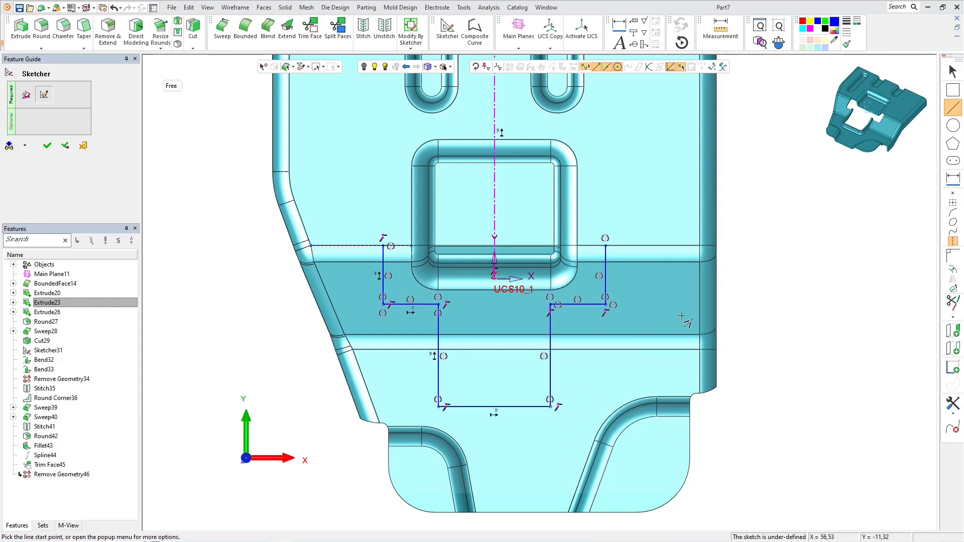
- Dimension the stepped profile's overall upper width to 65 mm and the height of its upper step to 16 mm
click(952, 180)
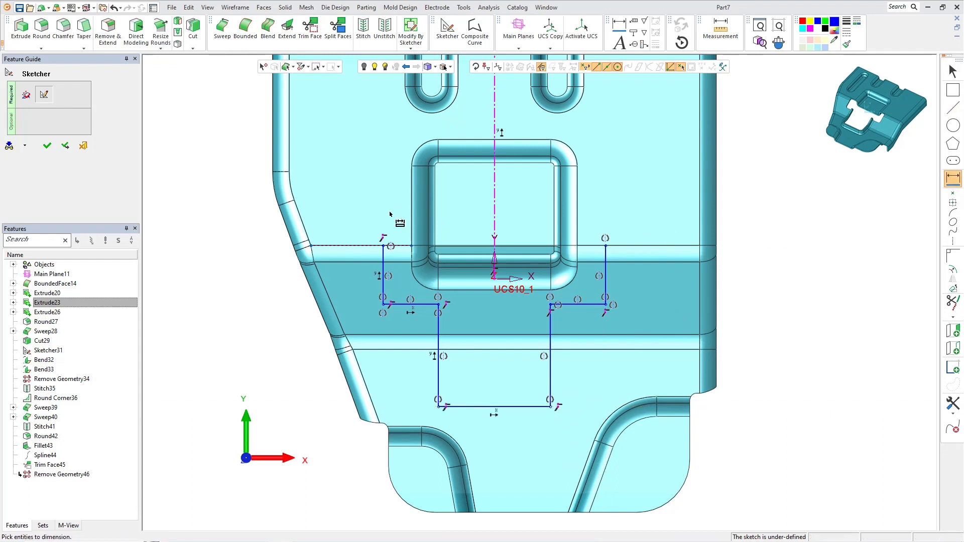
click(606, 242)
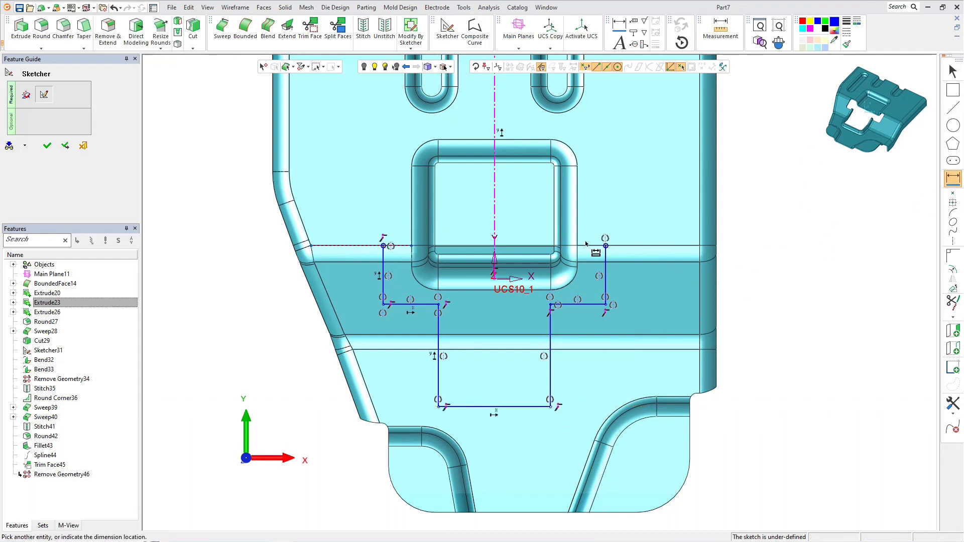
text(65)
key(Return)
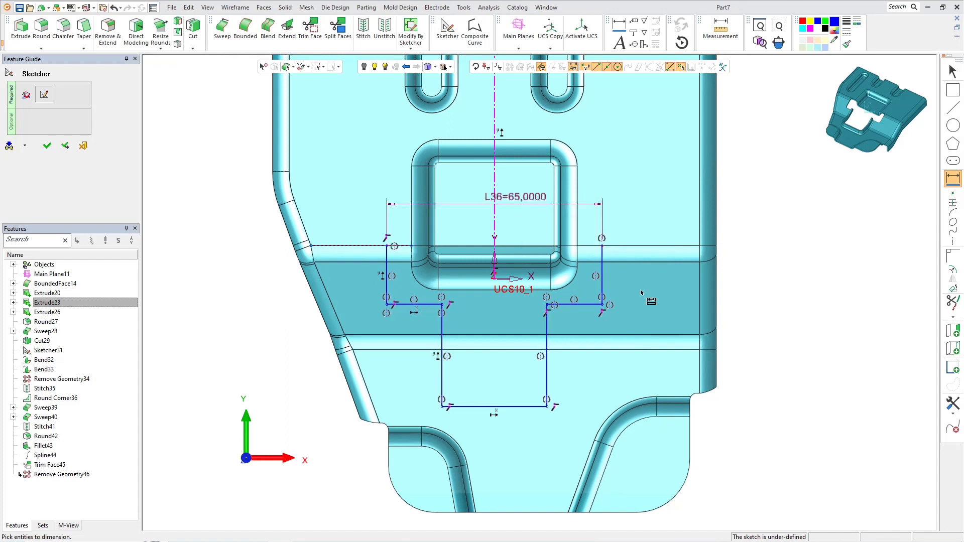
click(602, 264)
click(629, 278)
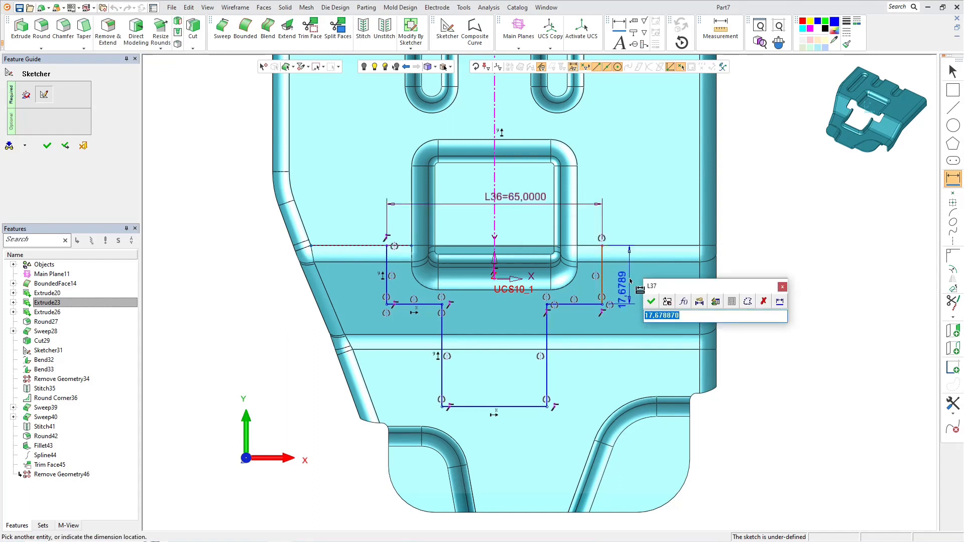
text(16)
key(Return)
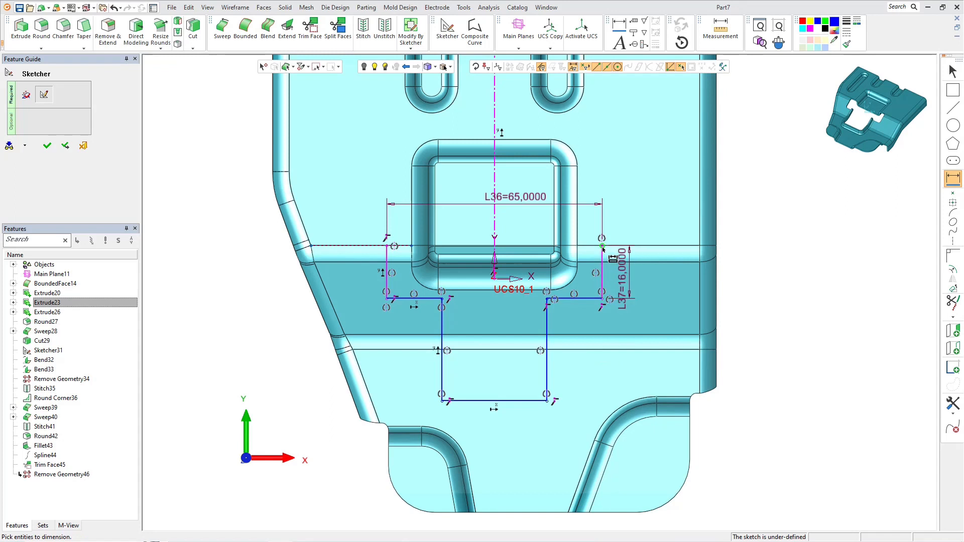
- Set the profile's total height to 48 mm and its lower width to 40 mm, and finish the sketch
click(548, 402)
click(660, 325)
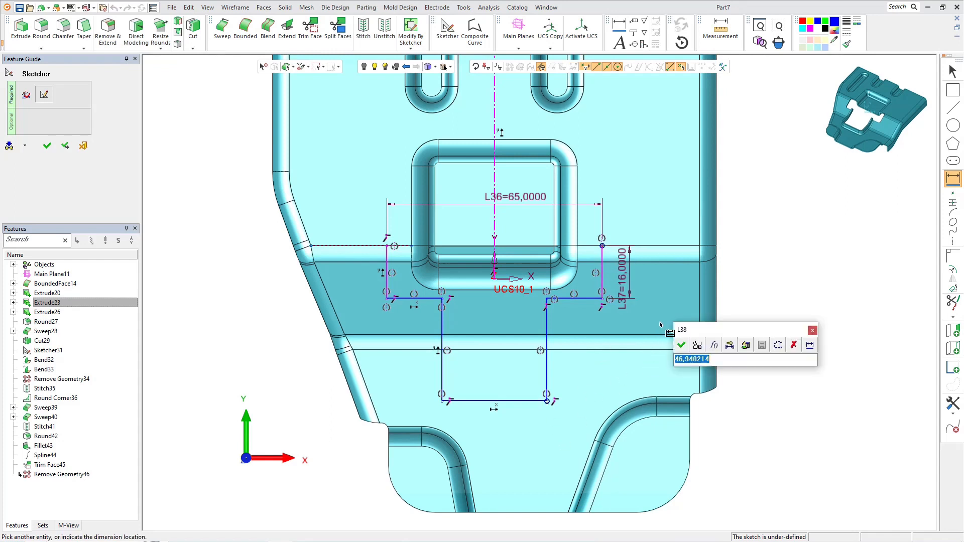
key(Return)
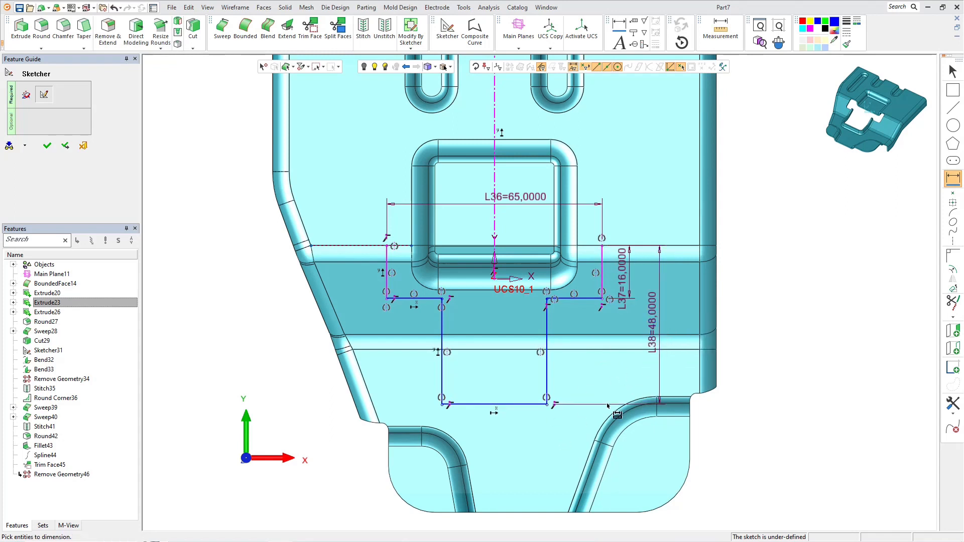
click(521, 403)
click(517, 435)
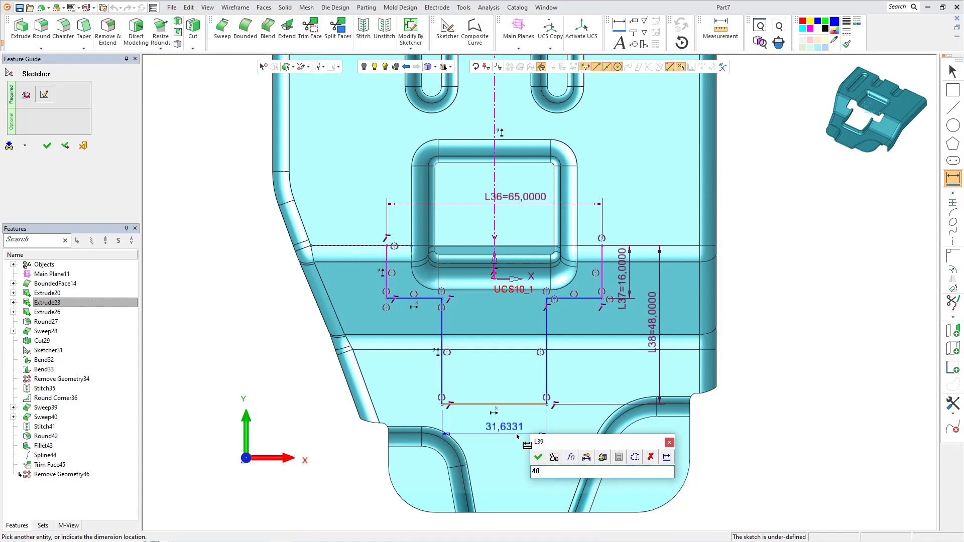
key(Return)
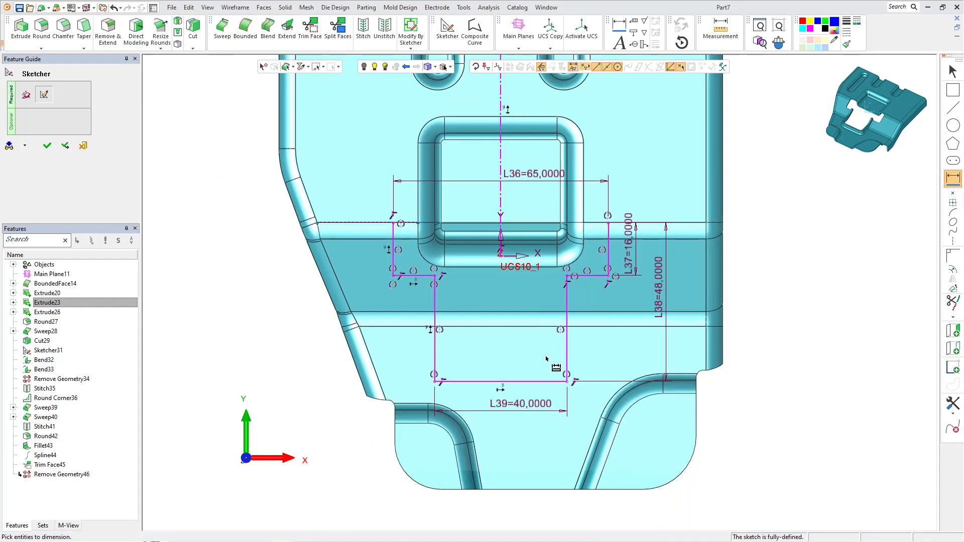
click(45, 146)
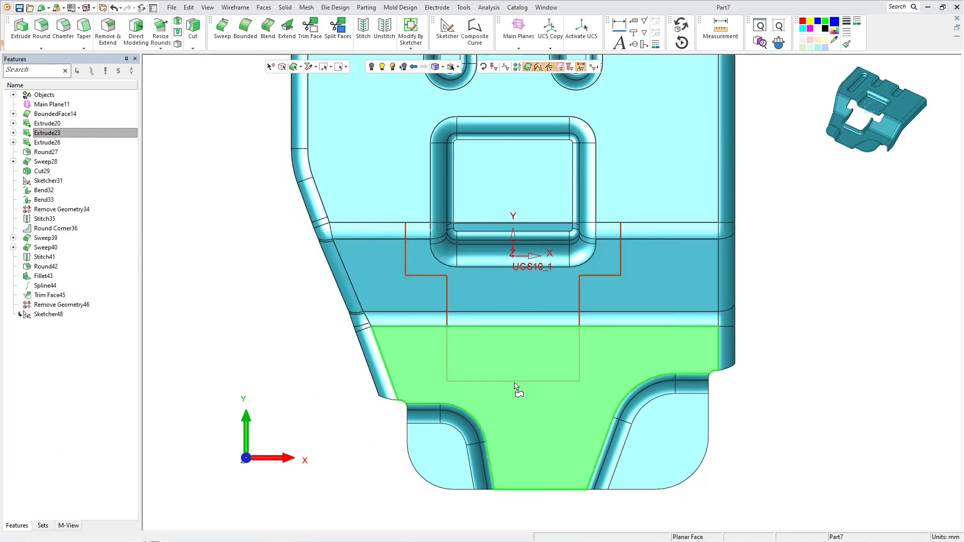
- Trim both bends, the sloped web and the lower planar face with the stepped profile, using Direction Projection on both sides
click(313, 29)
click(381, 232)
click(411, 291)
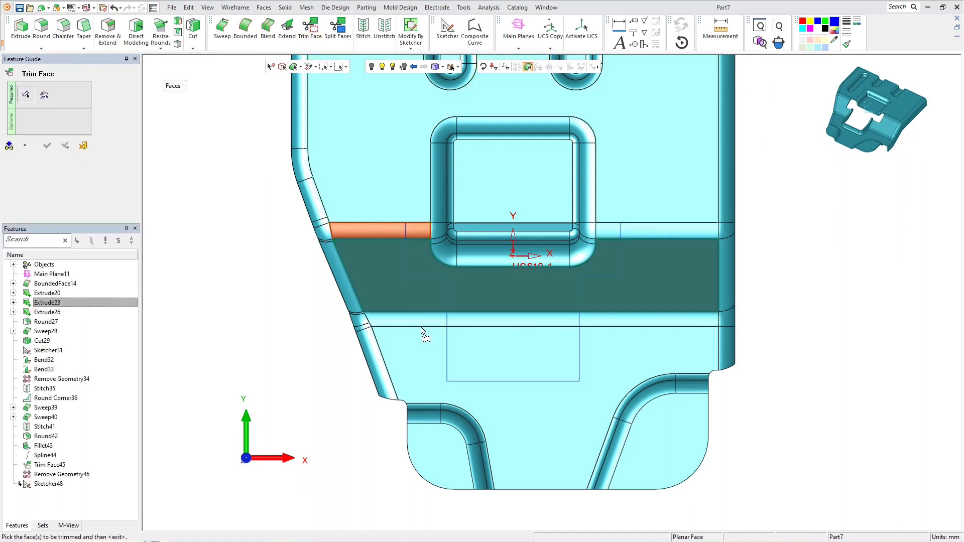
click(428, 344)
click(683, 236)
middle_click(673, 281)
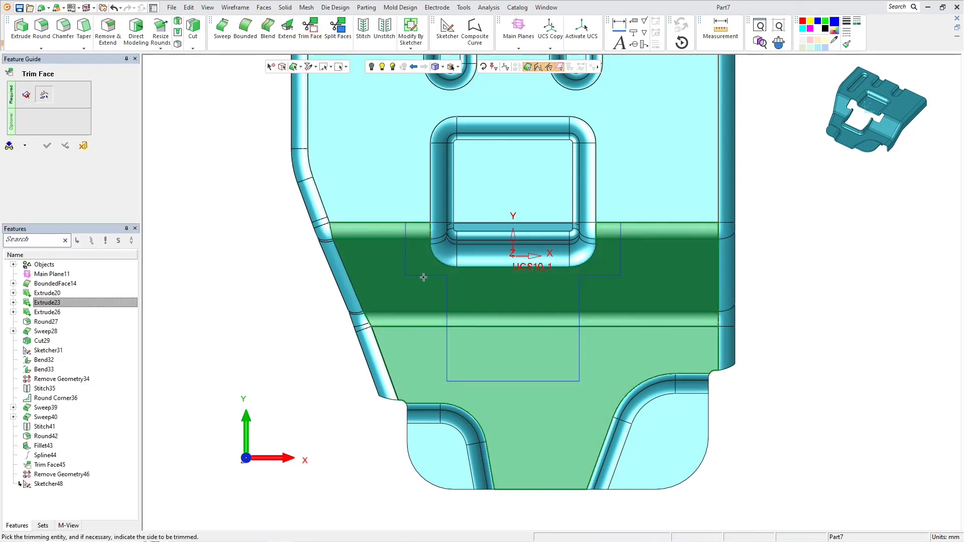
click(421, 274)
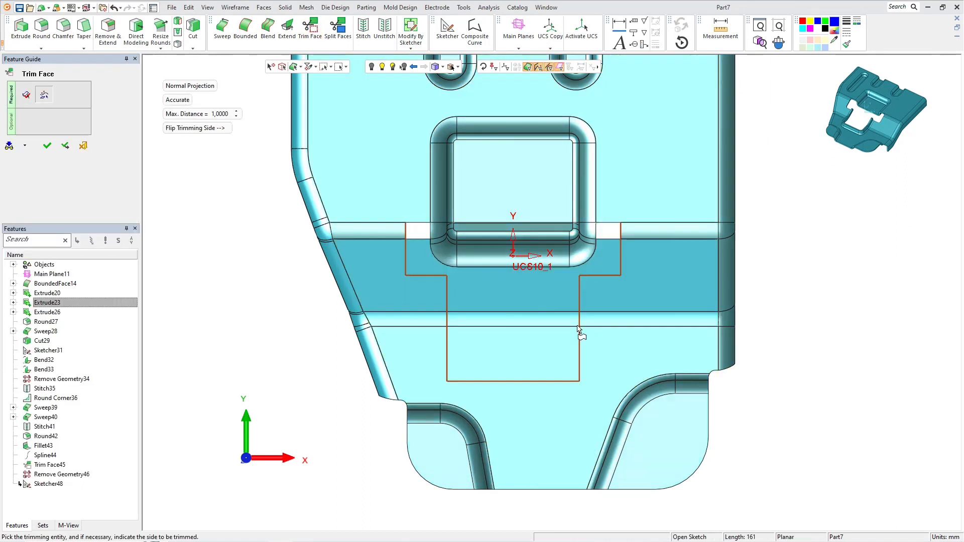
click(193, 86)
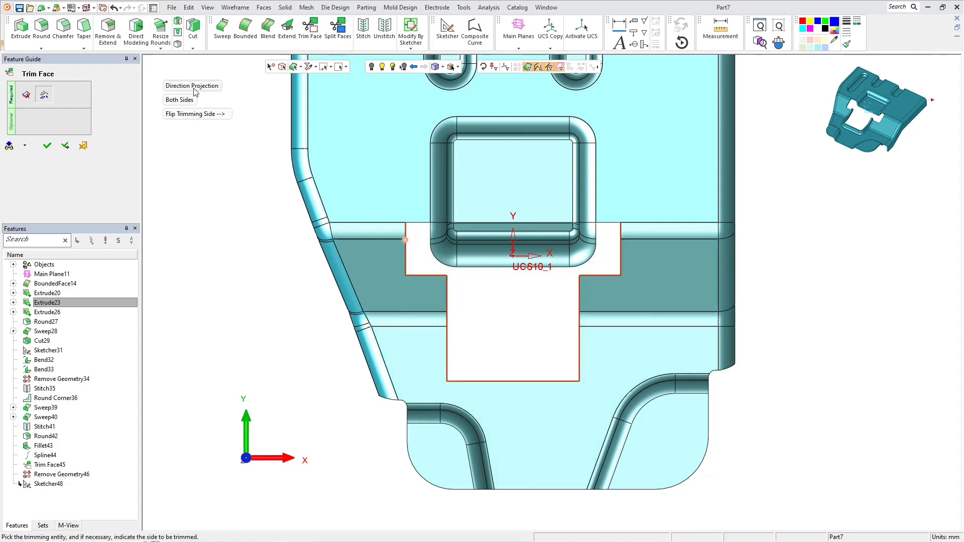
click(49, 145)
- Remove the pocket's lower wall and corner faces that hang into the stepped cutout
scroll(502, 252, up, 4)
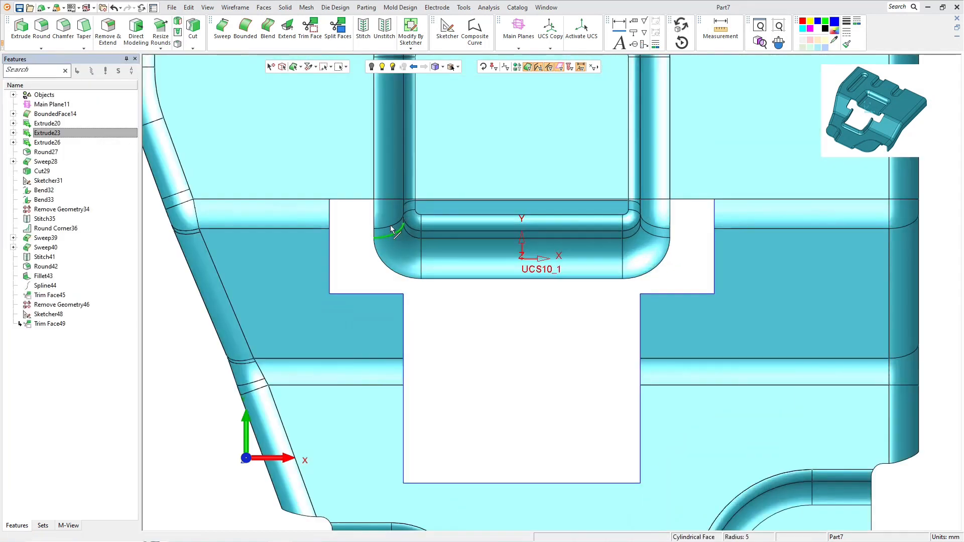
drag(419, 229, 696, 283)
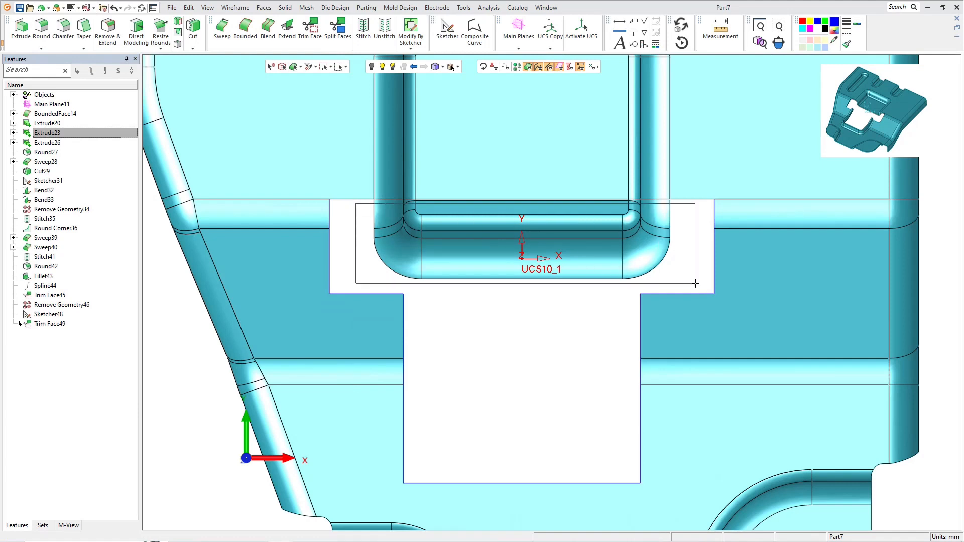
middle_drag(657, 276, 607, 264)
scroll(643, 255, up, 3)
click(399, 177)
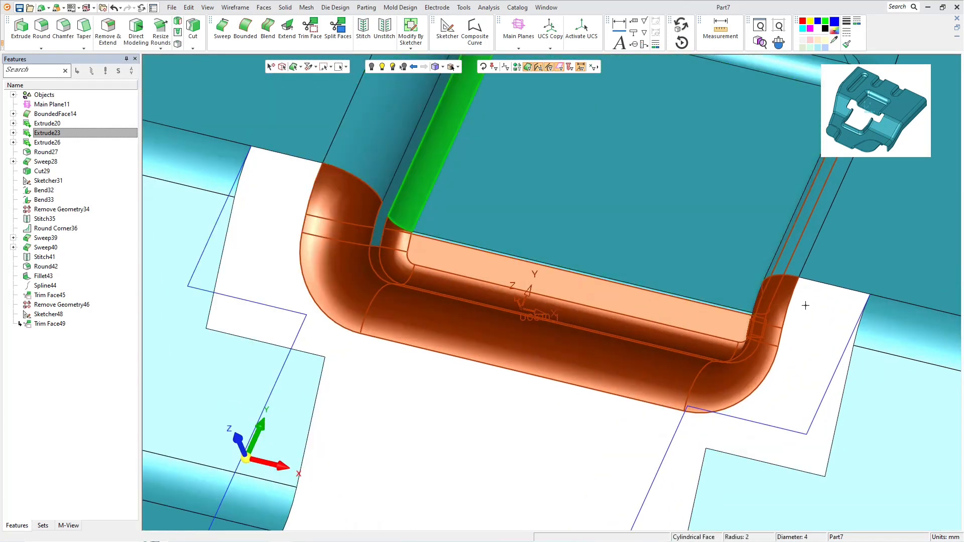
middle_drag(753, 352, 798, 347)
click(794, 289)
scroll(689, 345, down, 3)
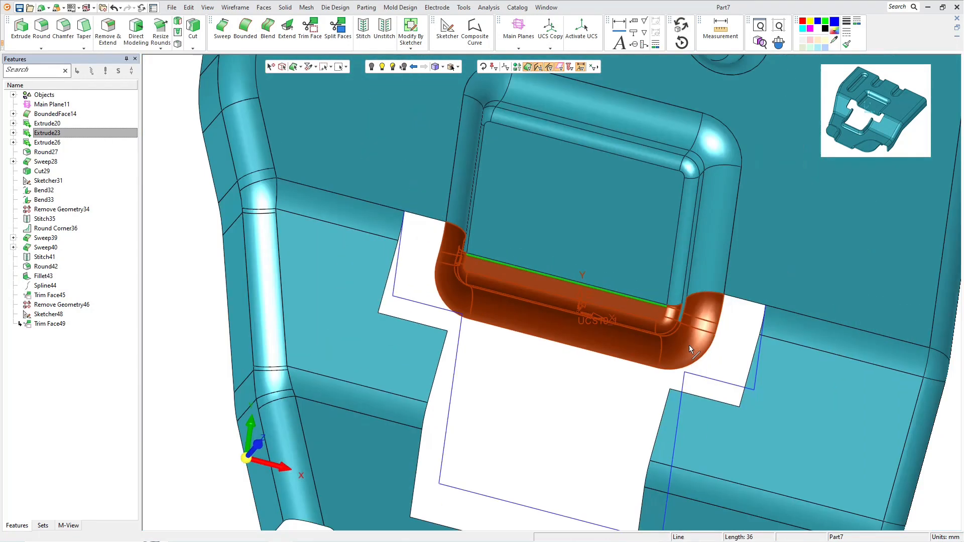
middle_drag(689, 345, 635, 340)
right_click(636, 322)
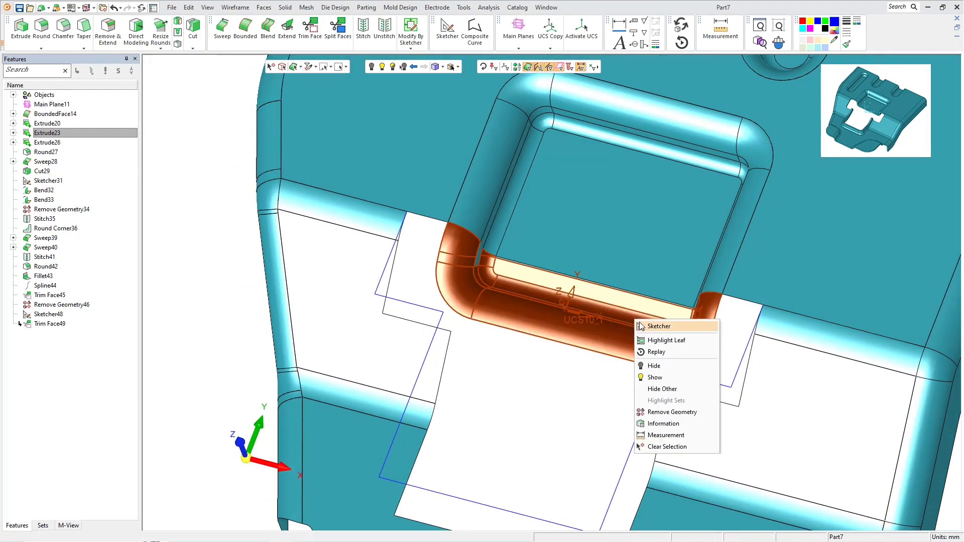
click(690, 411)
click(48, 146)
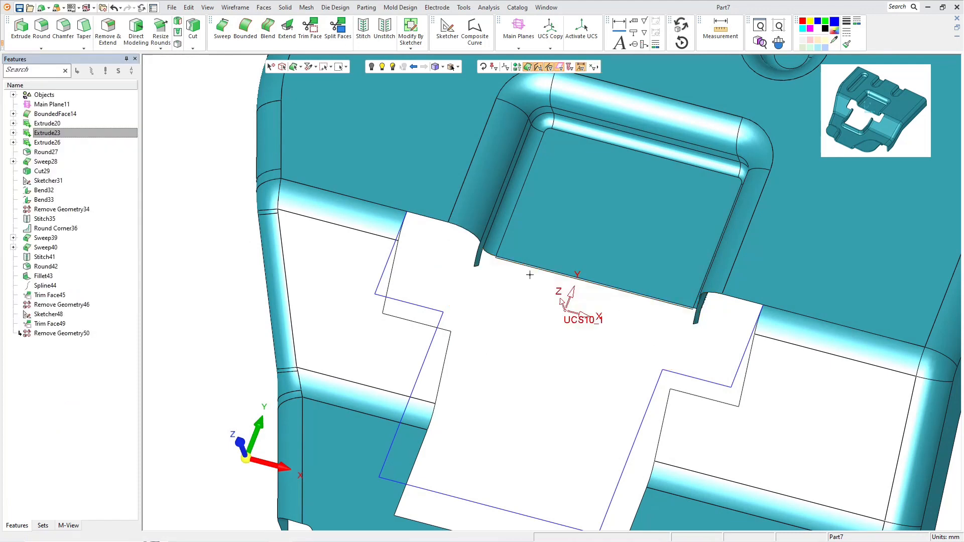
- Remove the thin leftover face strip along the lower edge of the pocket floor
scroll(525, 271, up, 3)
scroll(515, 293, up, 4)
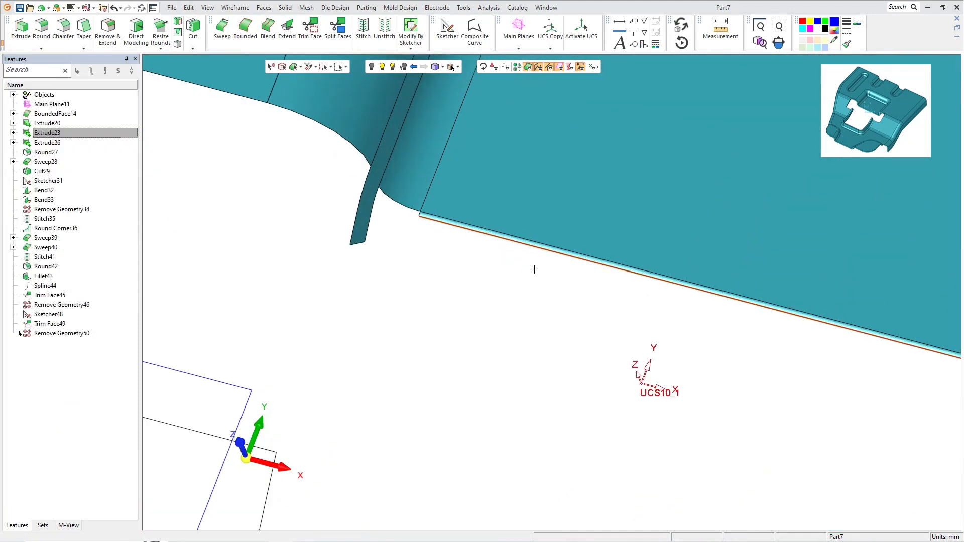
right_click(507, 281)
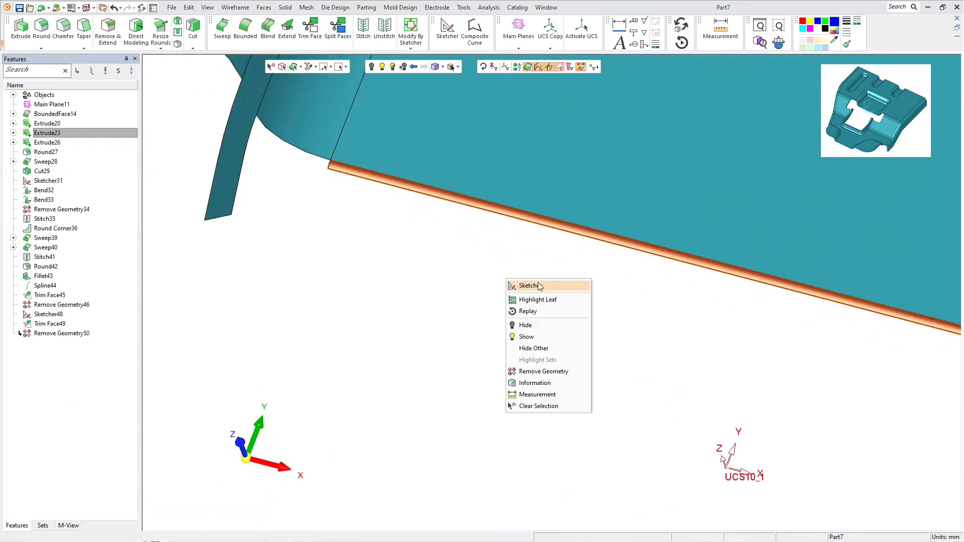
click(544, 371)
middle_click(355, 257)
scroll(354, 257, down, 5)
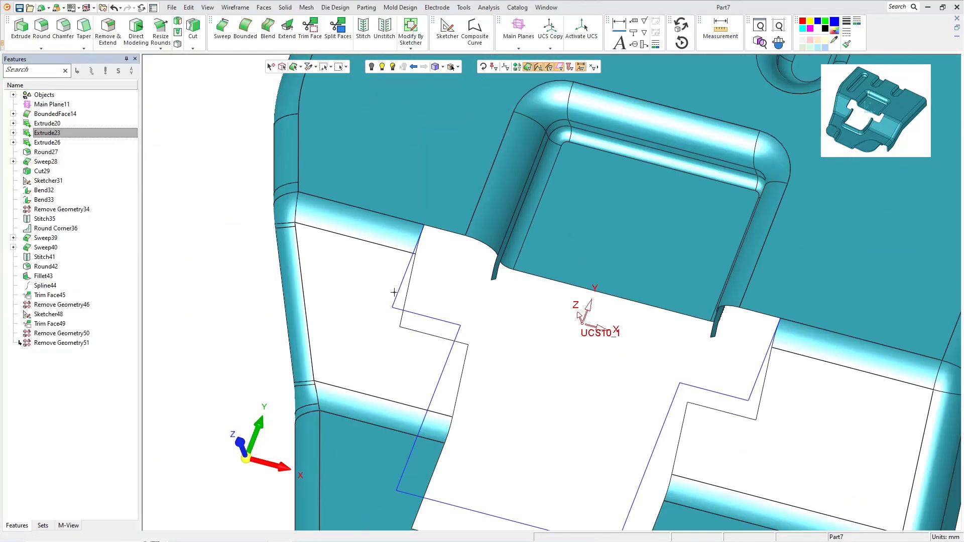
- Draw a straight line across the cutout, joining the two upper ends of the stepped profile
click(222, 7)
click(295, 88)
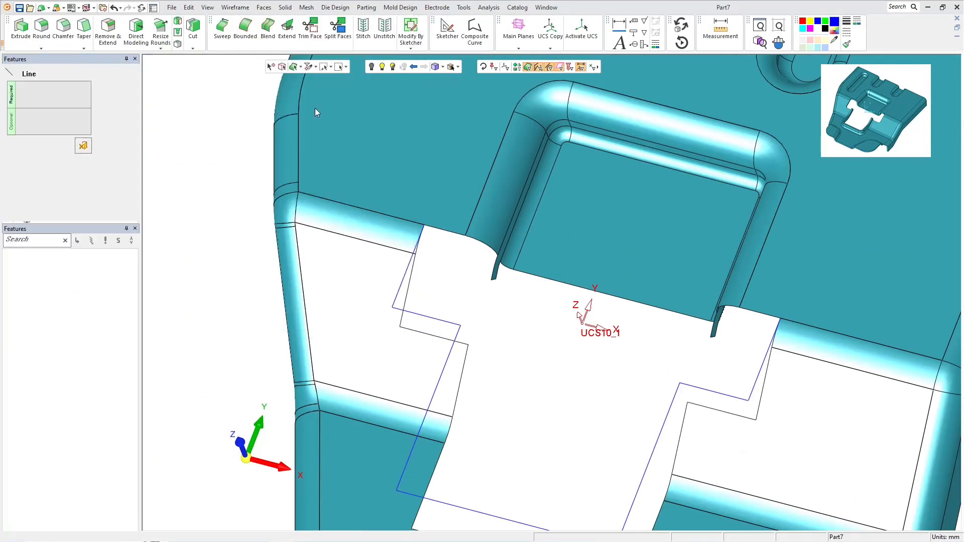
click(780, 320)
click(47, 146)
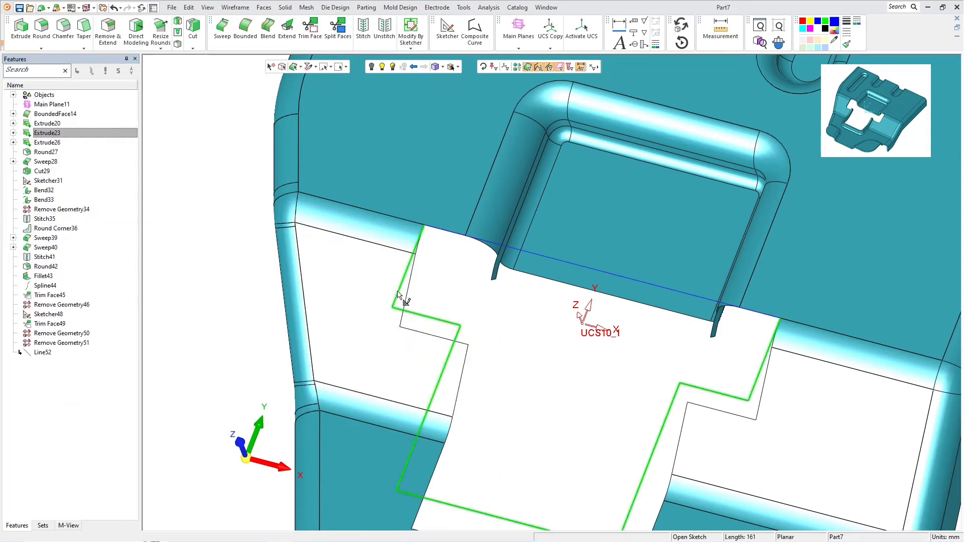
- Trim the two narrow pocket side walls at the connecting line, using Direction Projection on both sides
click(310, 26)
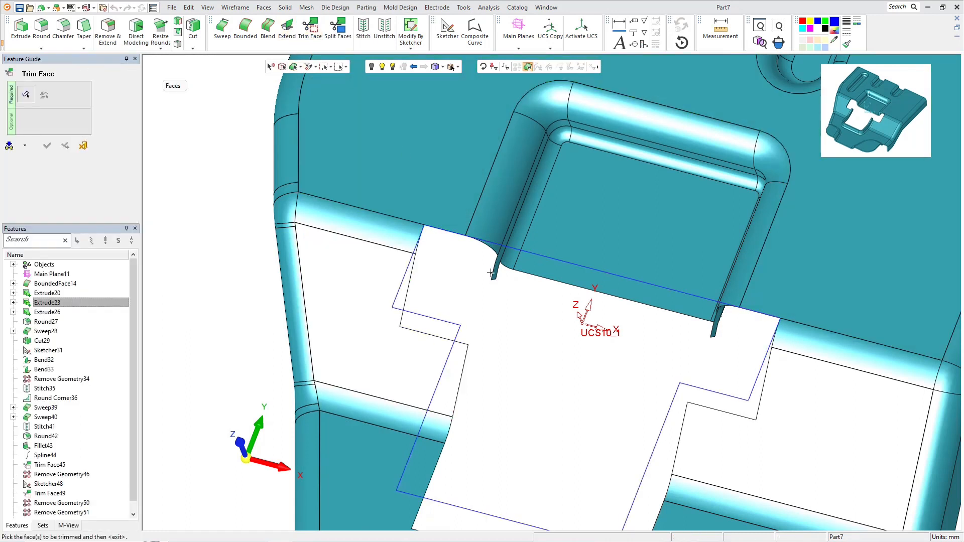
click(496, 278)
click(716, 337)
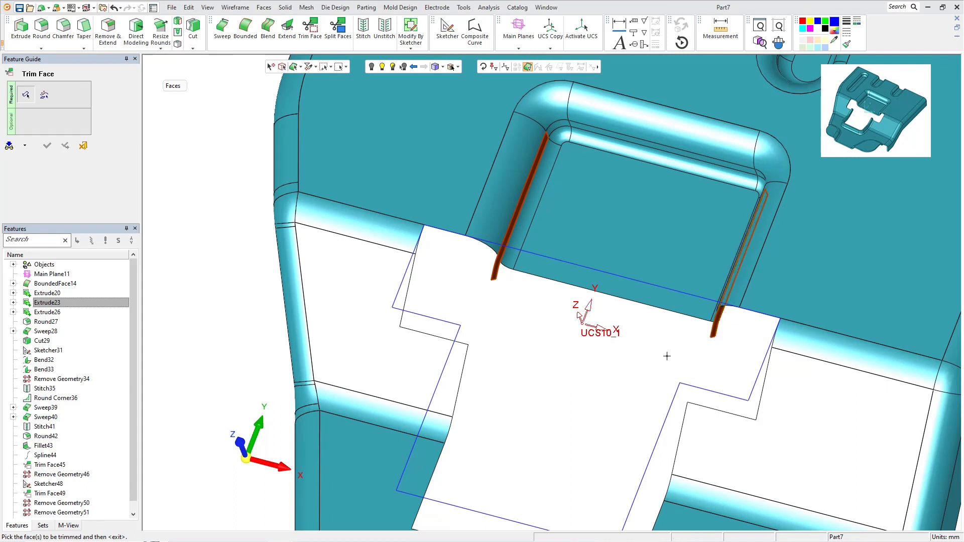
middle_click(669, 349)
click(619, 276)
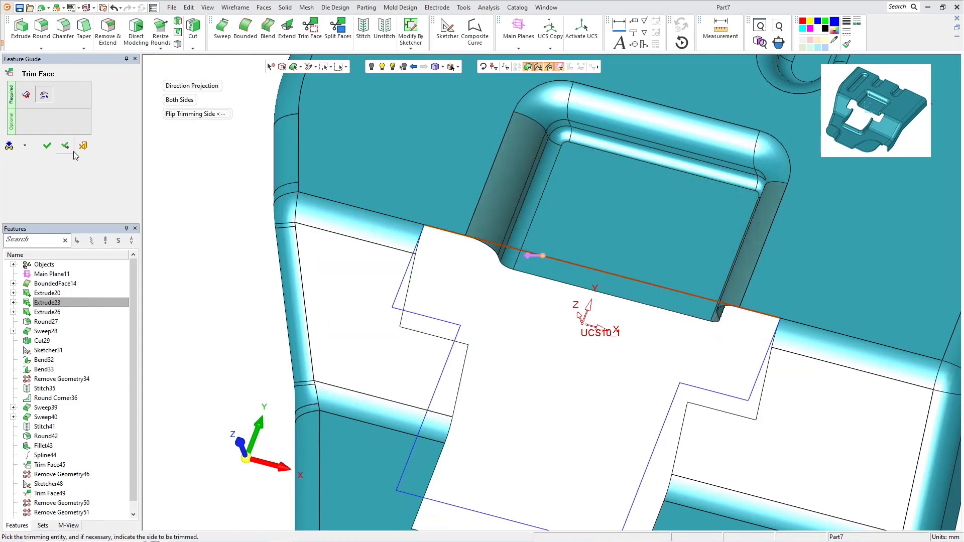
click(47, 147)
scroll(549, 209, down, 2)
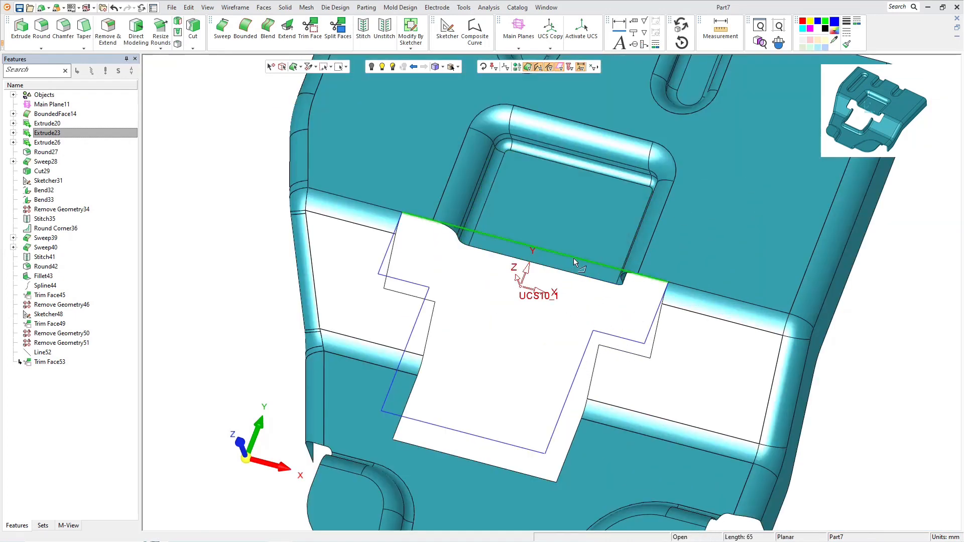
- Remove the geometry of the stepped profile and the connecting line
click(426, 290)
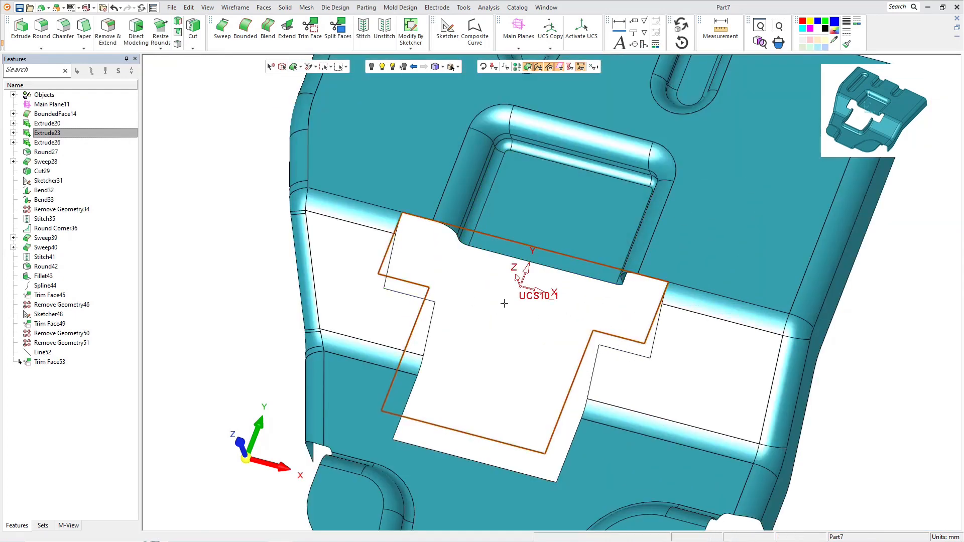
right_click(504, 304)
click(549, 415)
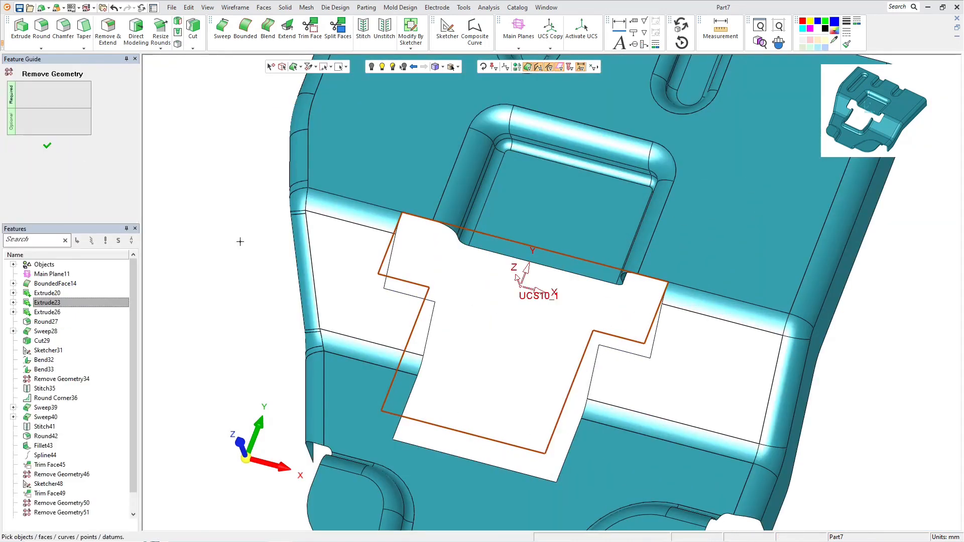
click(48, 145)
- Stitch all the bracket's faces together with a maximum gap of 0.02
scroll(492, 290, down, 2)
click(363, 28)
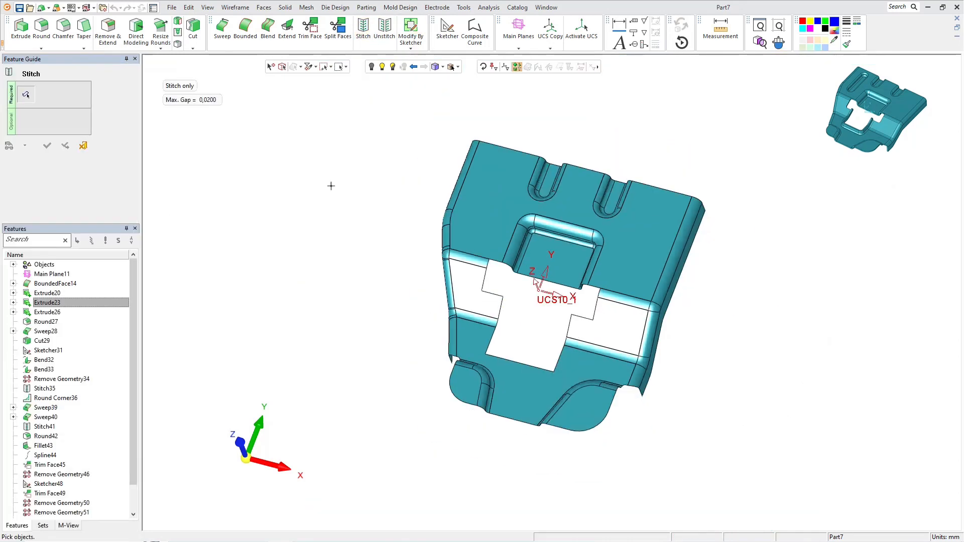
drag(336, 171, 712, 415)
click(48, 145)
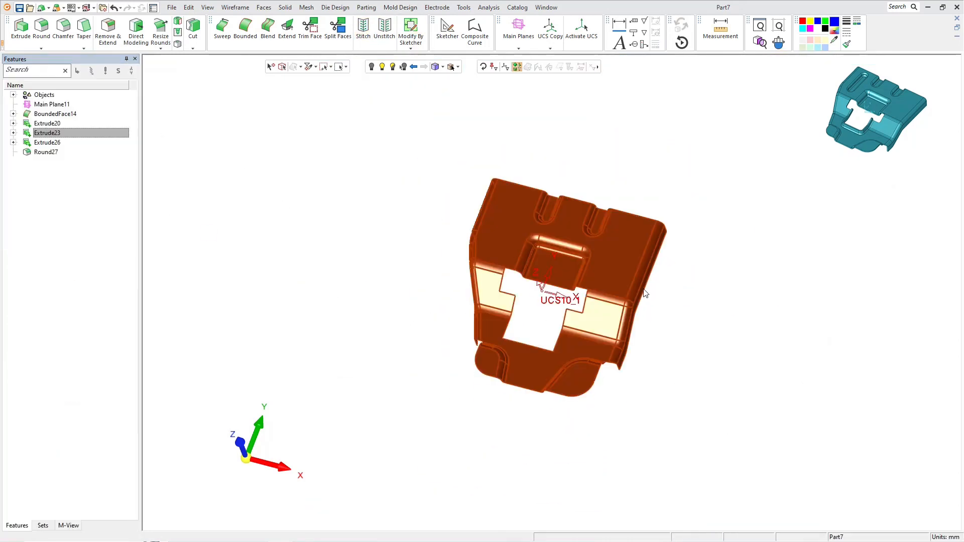
- Start a Round Corner on the cutout's six outer corners, leaving out the two inner step corners, with a global radius of 3 mm
scroll(577, 321, up, 5)
click(245, 448)
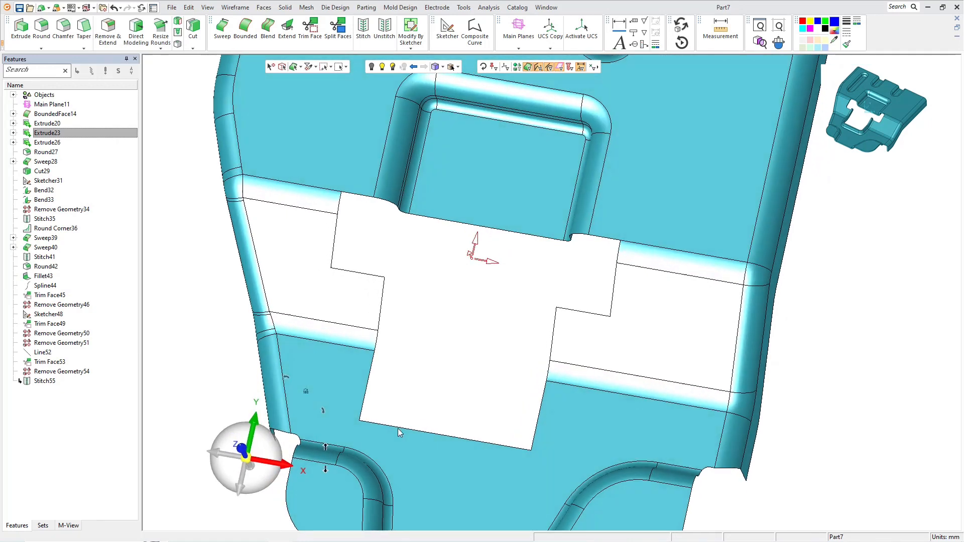
click(264, 7)
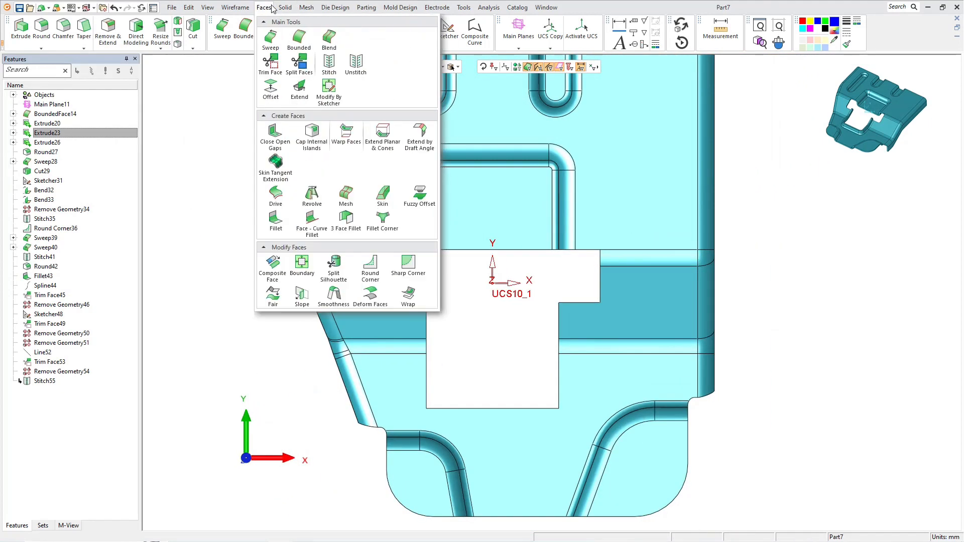
click(345, 195)
drag(364, 240, 607, 425)
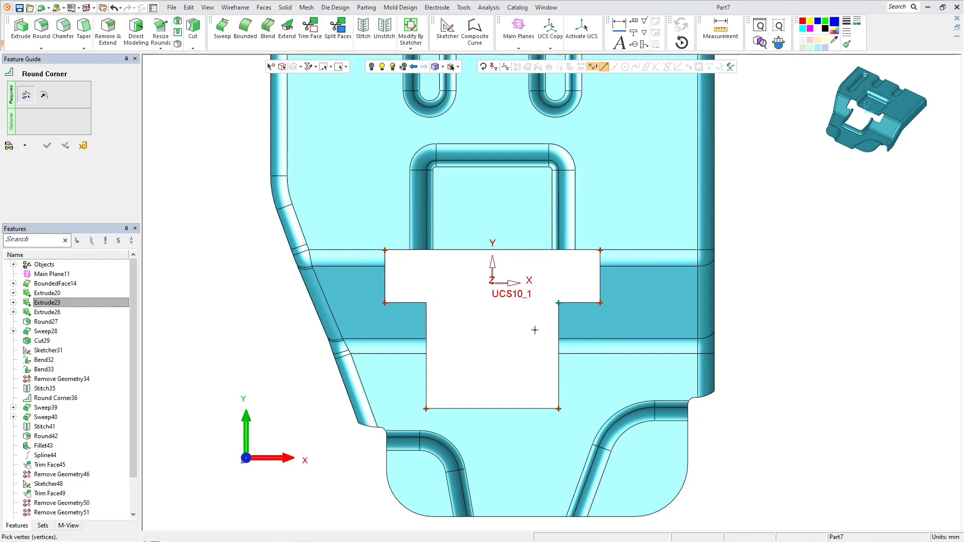
middle_click(360, 198)
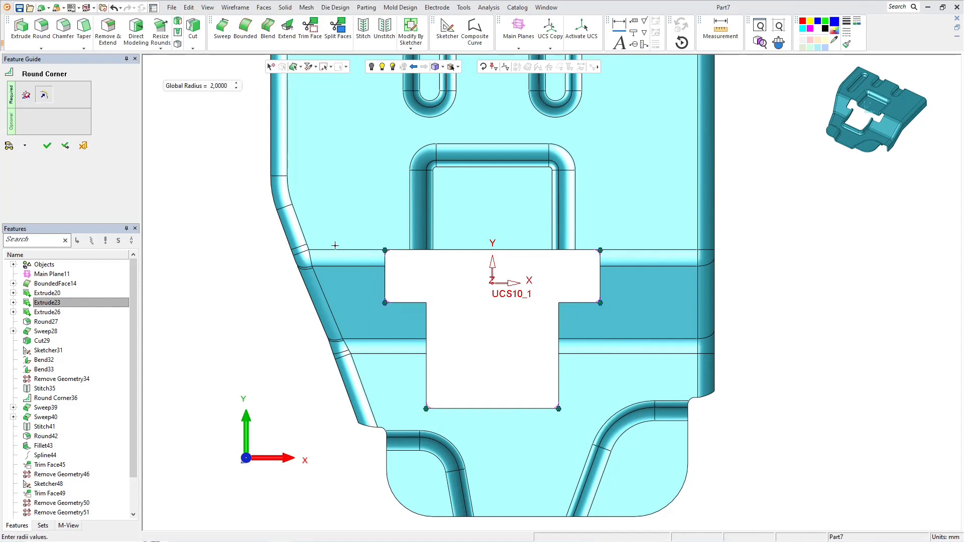
click(211, 87)
key(Return)
- Give the two lower corners of the cutout their own 6 mm radius and apply the corner rounding
click(440, 392)
text(6)
key(Return)
click(558, 410)
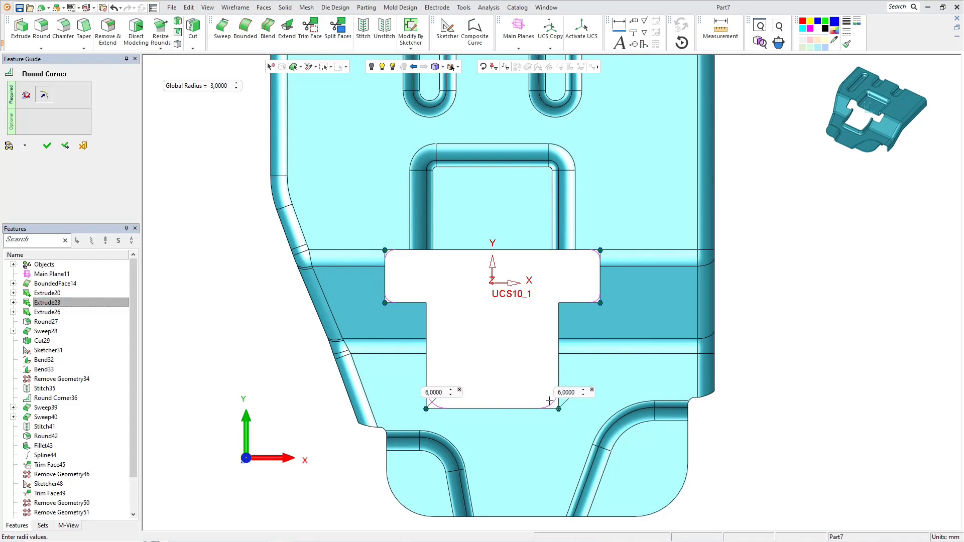
click(47, 146)
- Create a composite curve along the cutout's lower U-shaped edge, between its two inner step corners
right_drag(494, 328, 492, 299)
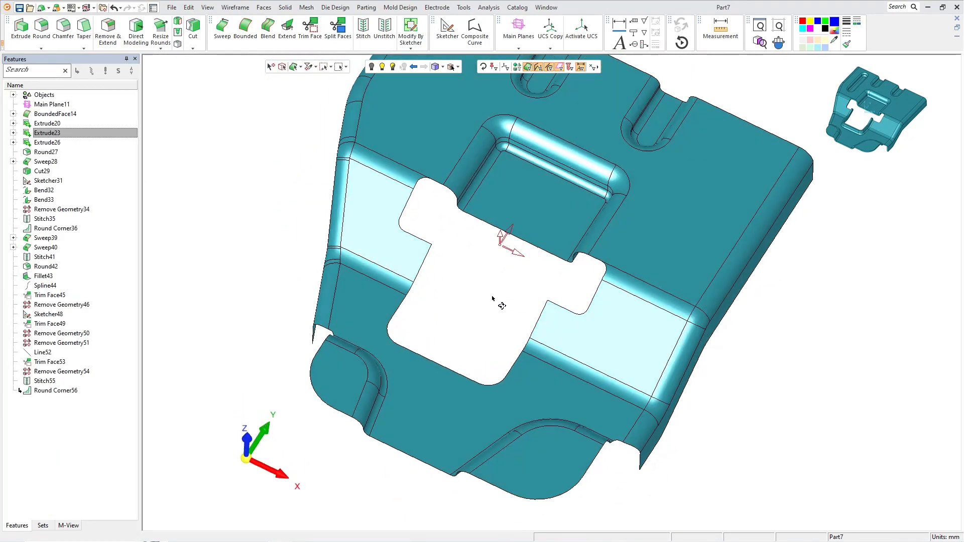
mouse_move(492, 299)
middle_down()
mouse_move(499, 286)
mouse_move(484, 281)
mouse_move(478, 296)
middle_up()
scroll(478, 296, up, 3)
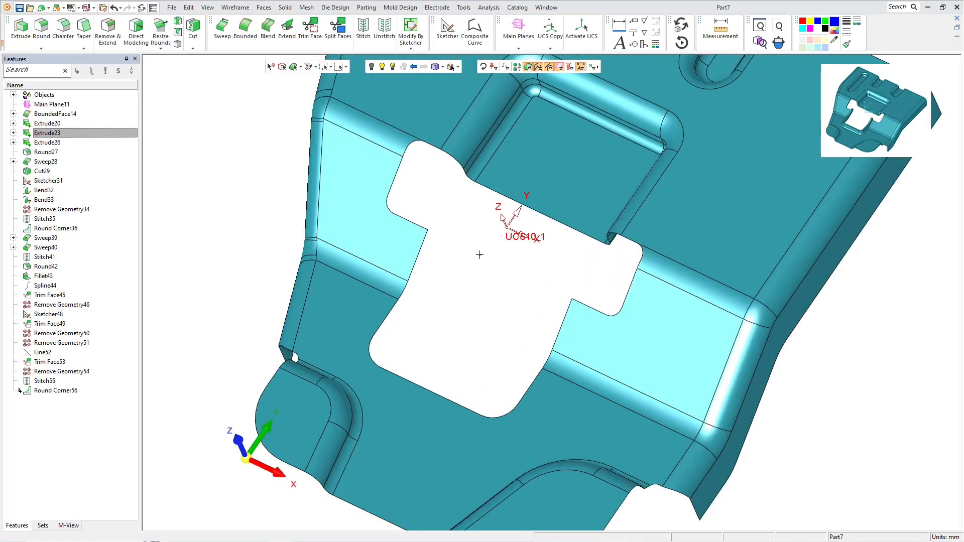
click(475, 31)
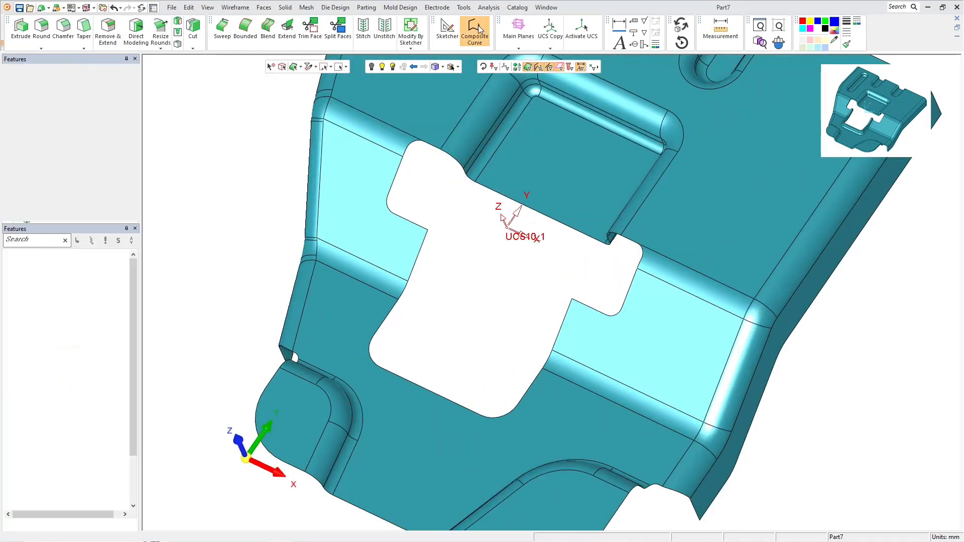
click(421, 253)
click(563, 324)
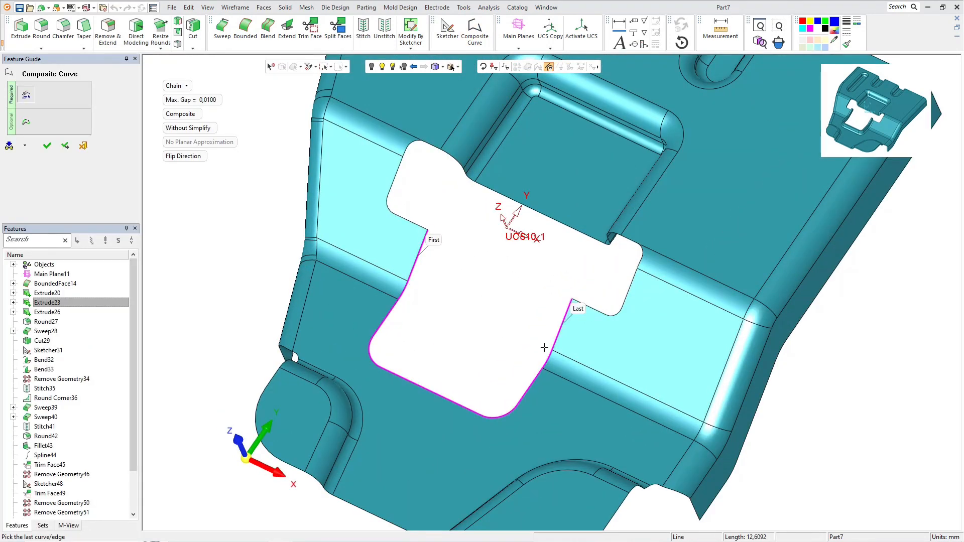
click(48, 150)
- Sweep the U-shaped composite curve one-sided along Z by a delta of 7 mm to form an upright flange
scroll(497, 311, down, 2)
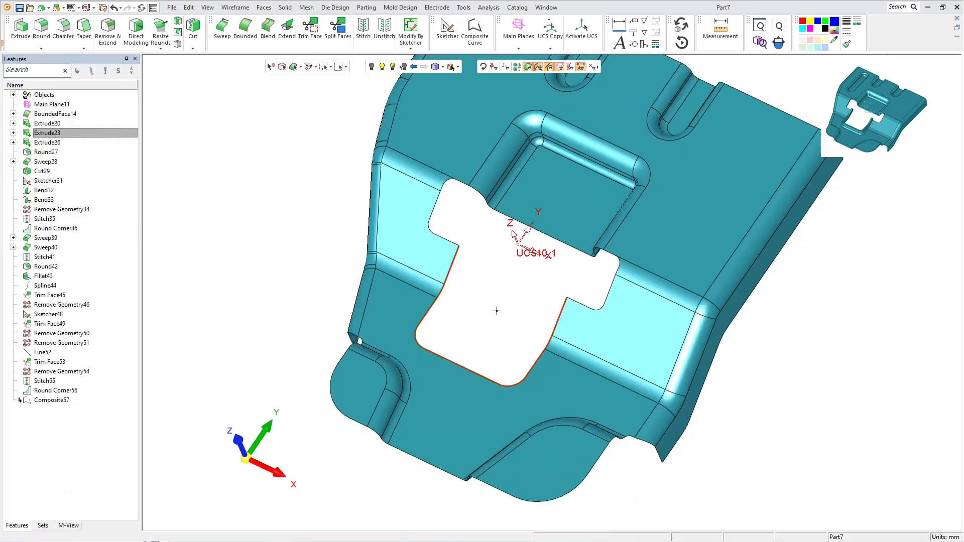
click(222, 27)
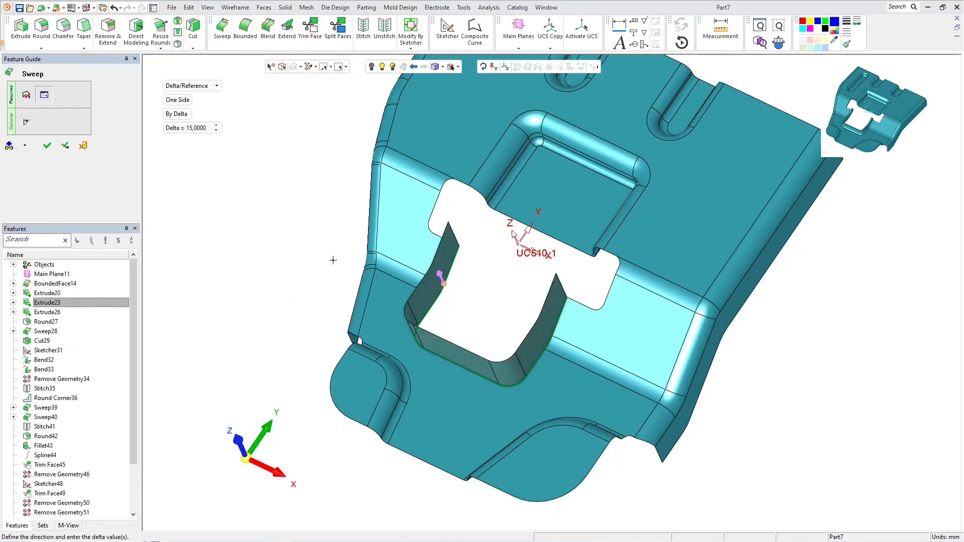
click(191, 128)
text(7)
key(Return)
middle_drag(522, 281, 542, 300)
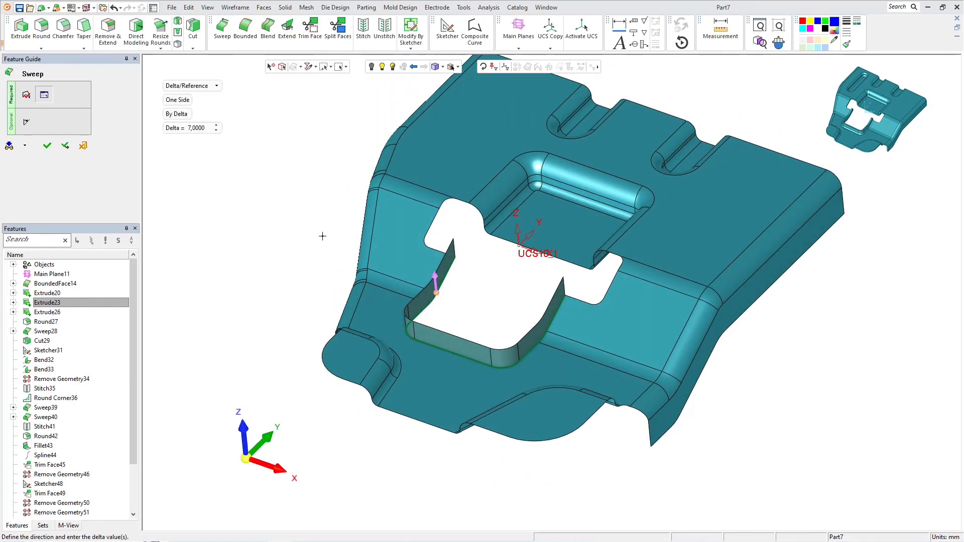
click(48, 146)
- Stitch the upright flange to the bracket's faces with a maximum gap of 0.02
scroll(540, 302, up, 2)
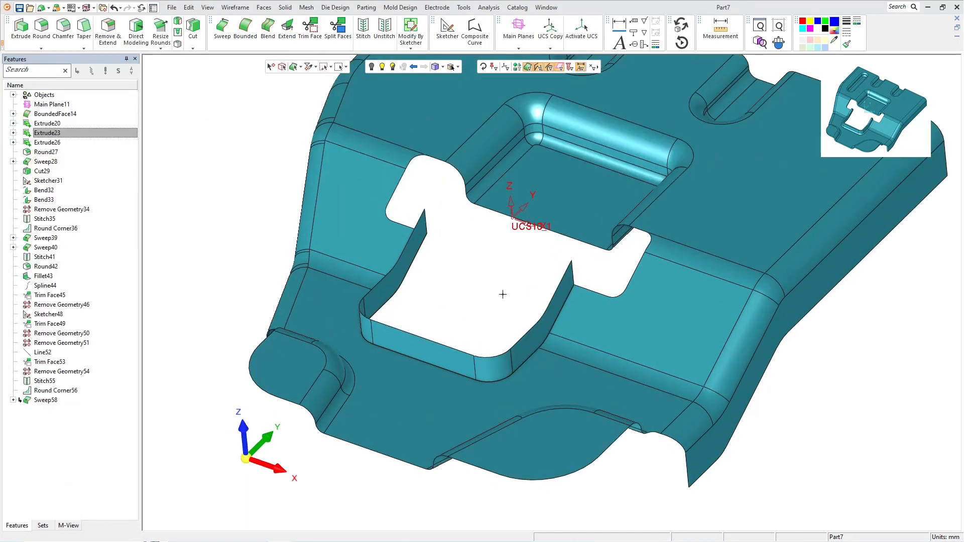
key(s)
click(405, 400)
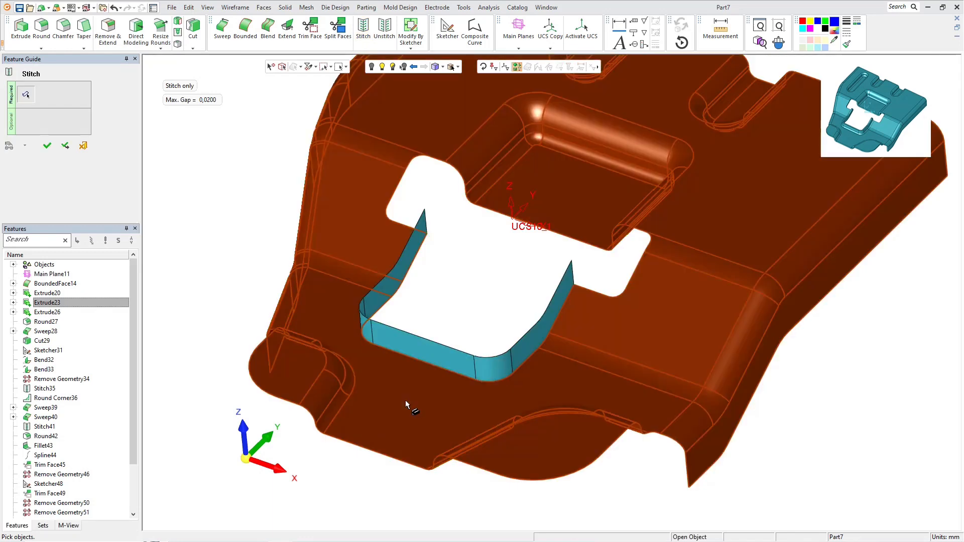
click(423, 348)
middle_click(182, 224)
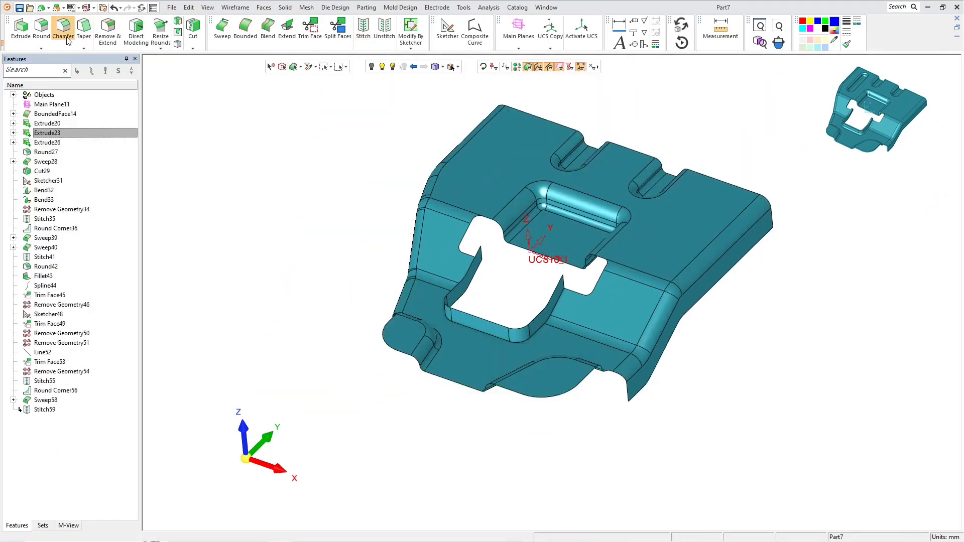
- Round the smooth edge chain at the flange's base with a constant 2 mm radius
click(41, 26)
click(559, 308)
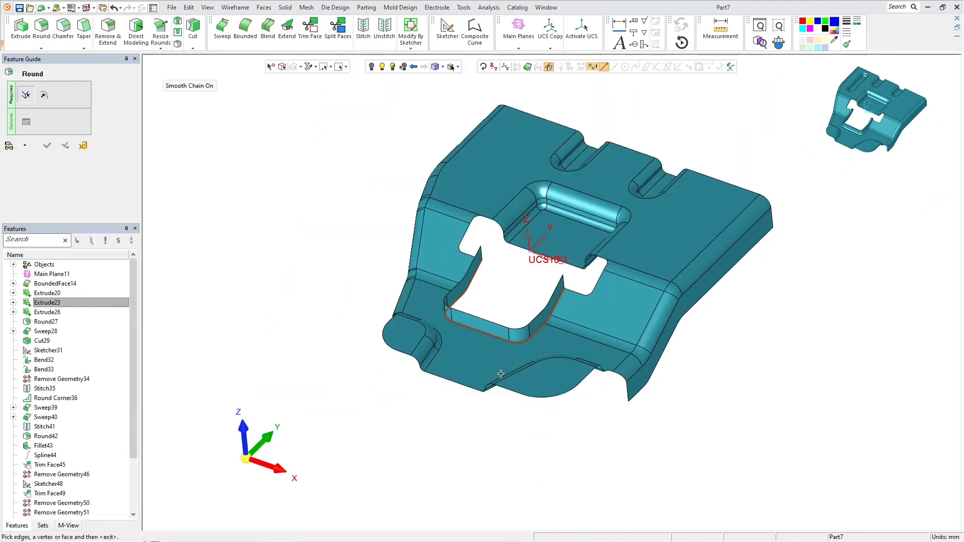
middle_click(212, 236)
click(219, 100)
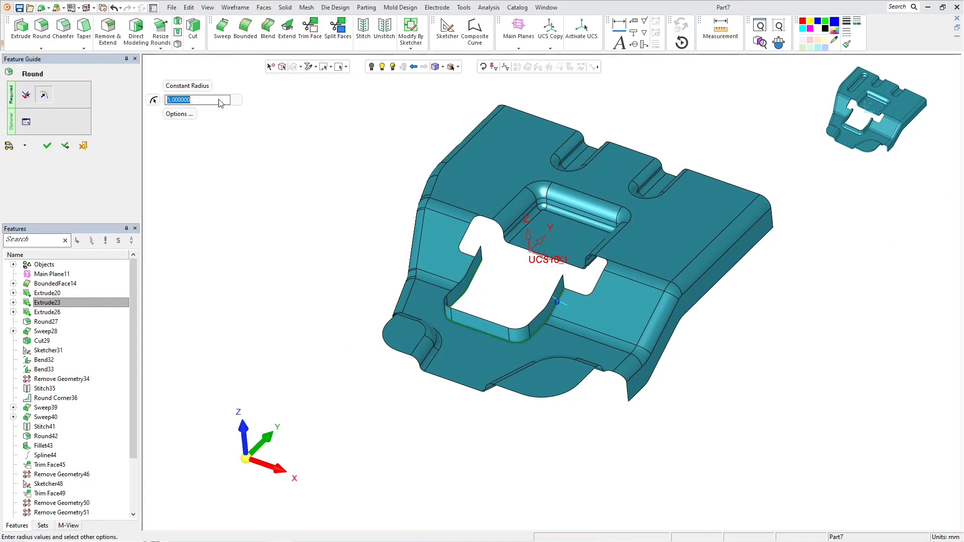
text(2)
key(Return)
click(49, 148)
- Import the part file DIMPLE.elt from the CRIAÇÃO DE VIDEOS folder, placed using the model UCS of the reference model
scroll(597, 338, up, 3)
middle_drag(600, 336, 575, 318)
scroll(552, 326, down, 3)
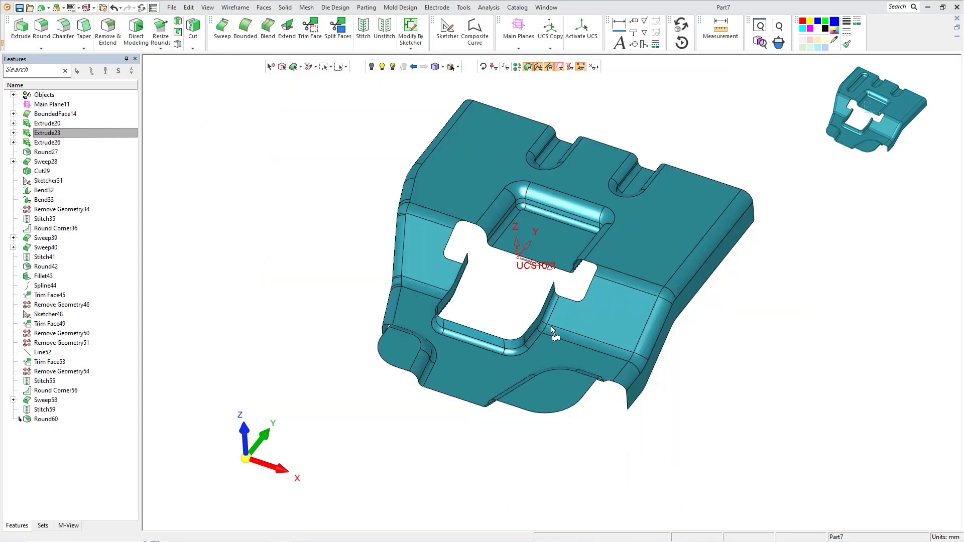
scroll(552, 218, up, 2)
scroll(578, 221, down, 2)
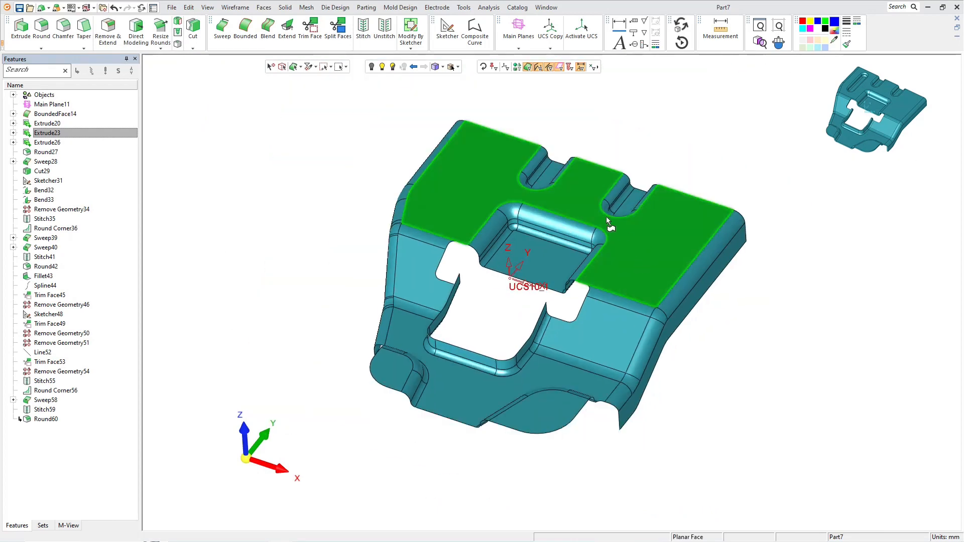
click(174, 7)
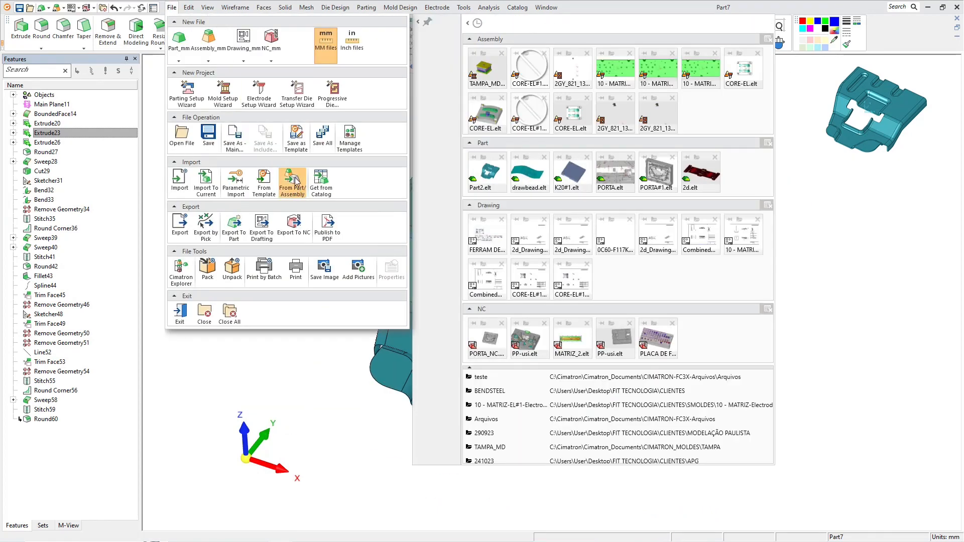
click(295, 182)
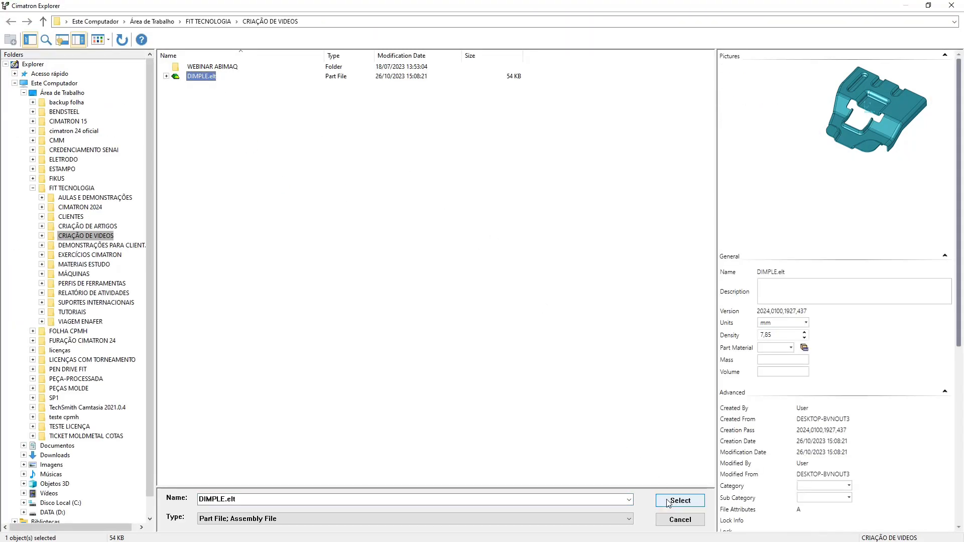
click(669, 503)
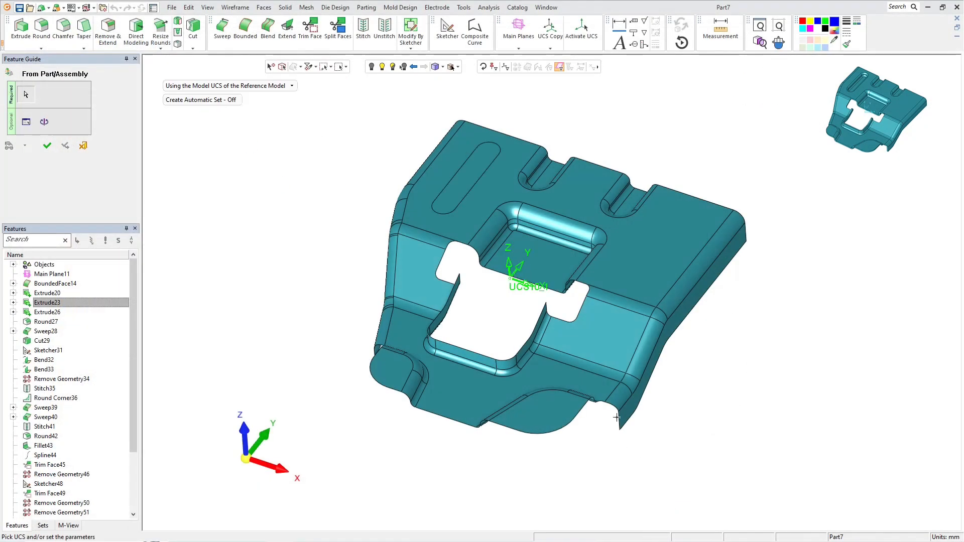
middle_drag(622, 299, 555, 427)
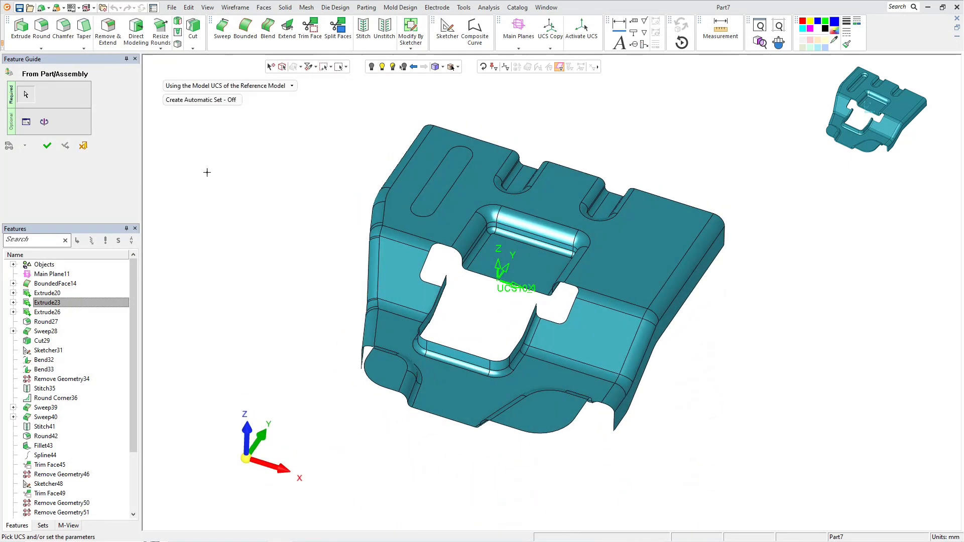
click(47, 146)
- Cut the bracket with the imported slot-shaped dimple as the cutting object, using As Trim and Keep Cutting Object
click(284, 7)
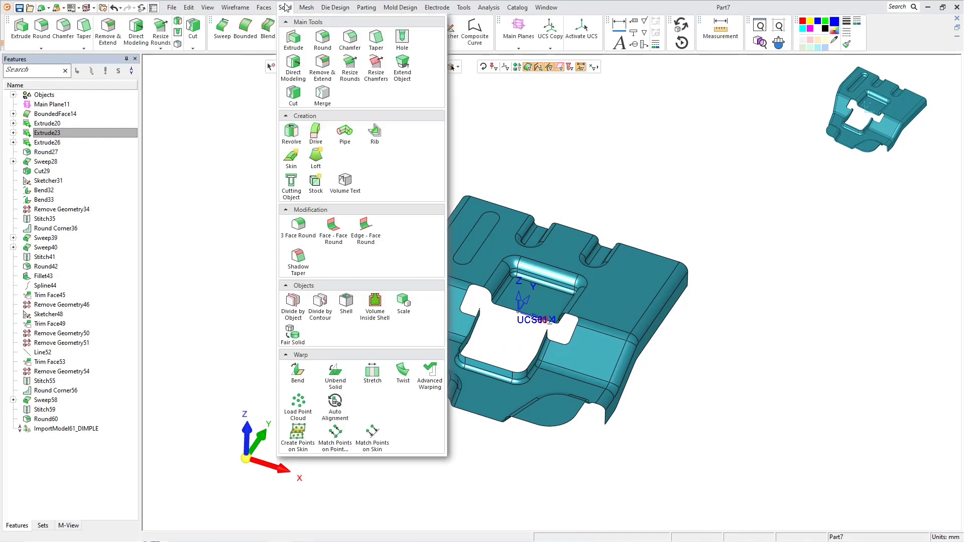
click(293, 93)
middle_drag(495, 426, 502, 374)
scroll(454, 499, up, 3)
click(423, 416)
middle_click(519, 478)
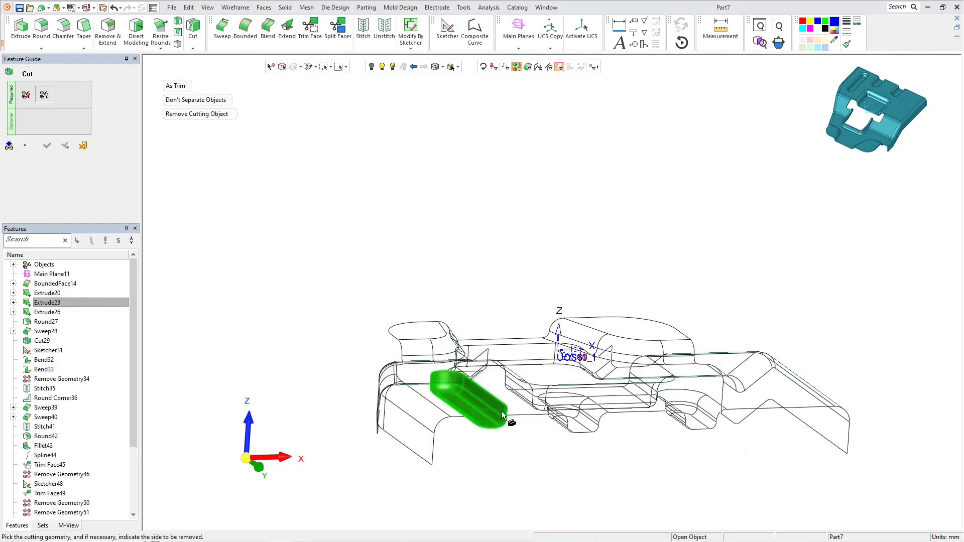
click(486, 412)
middle_drag(486, 412, 522, 166)
click(204, 114)
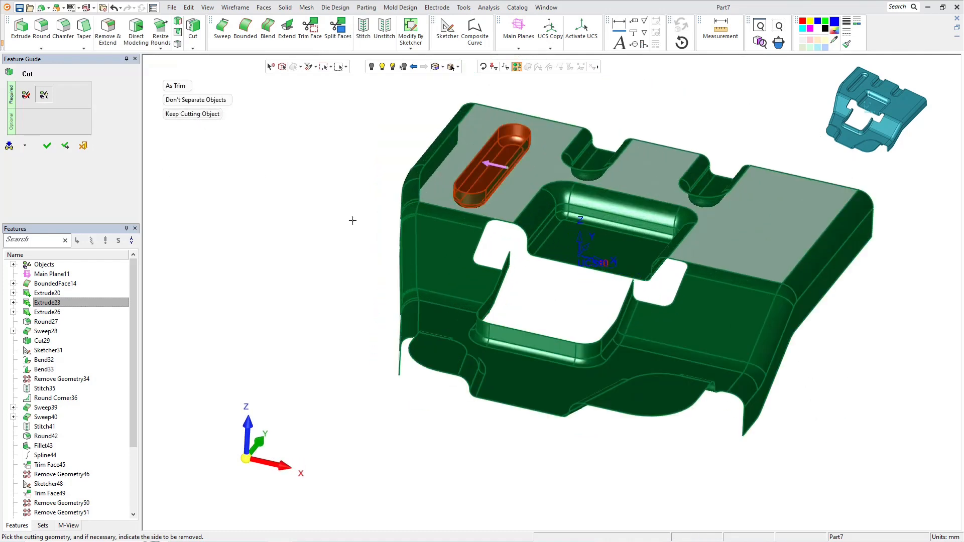
click(62, 146)
- Stitch the dimple and the bracket together with a maximum gap of 0.02
scroll(594, 295, up, 3)
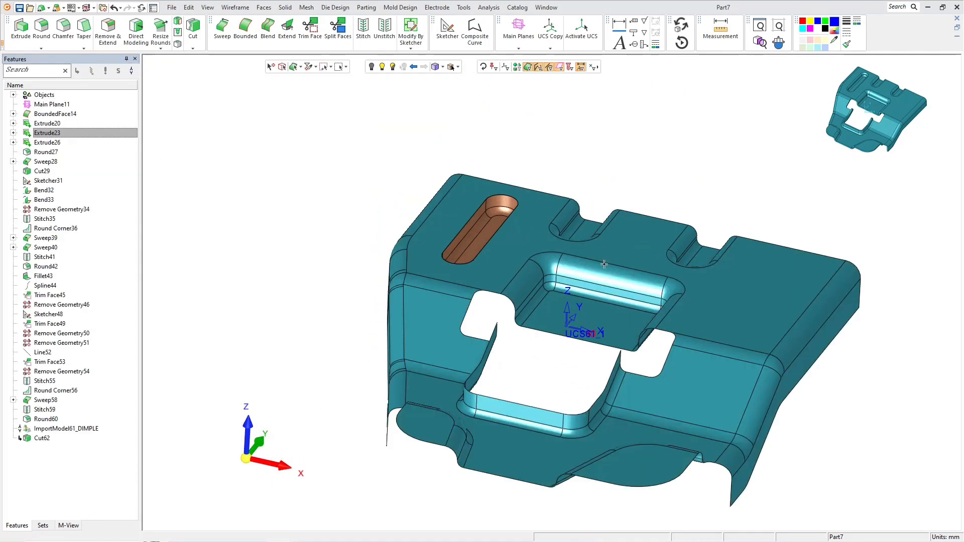
click(365, 29)
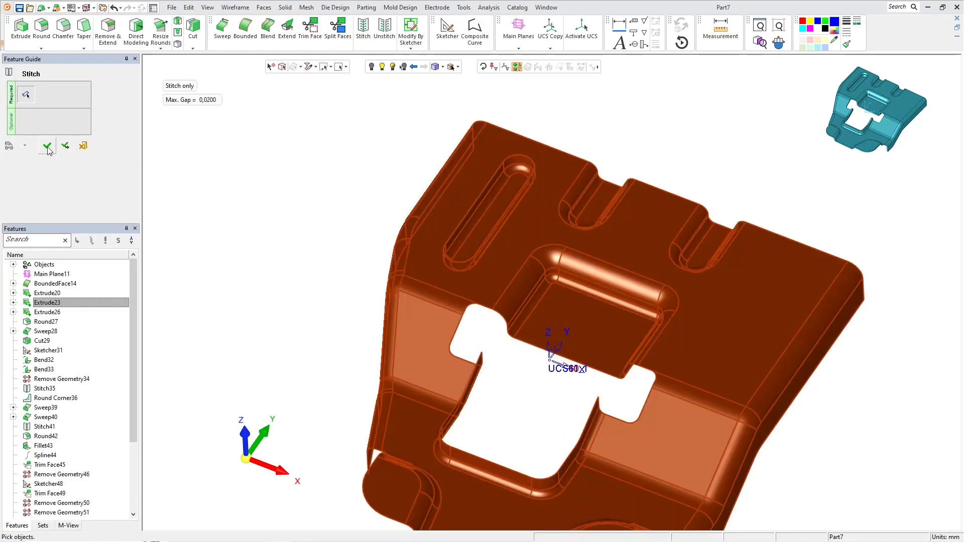
click(47, 145)
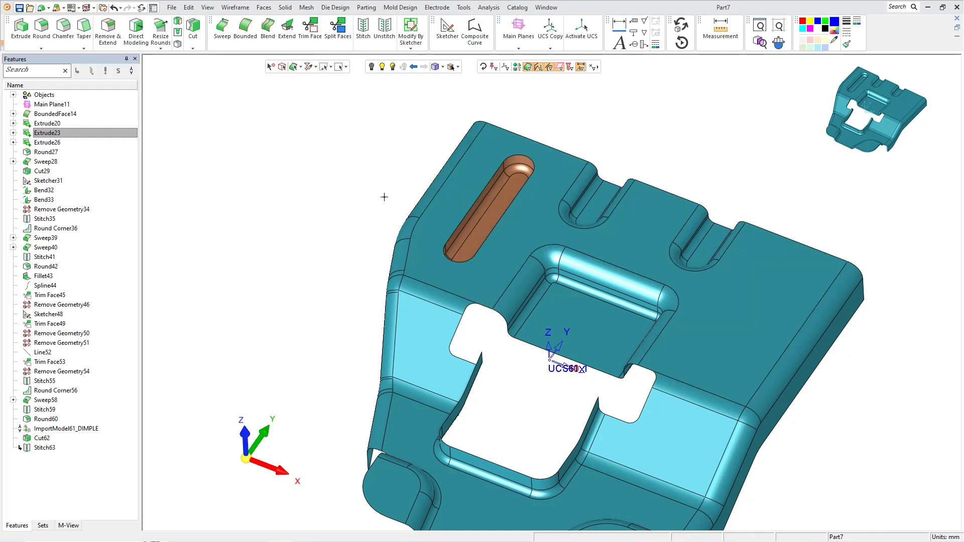
- Round the dimple's rim edge with a constant 2 mm radius
click(42, 26)
middle_click(336, 160)
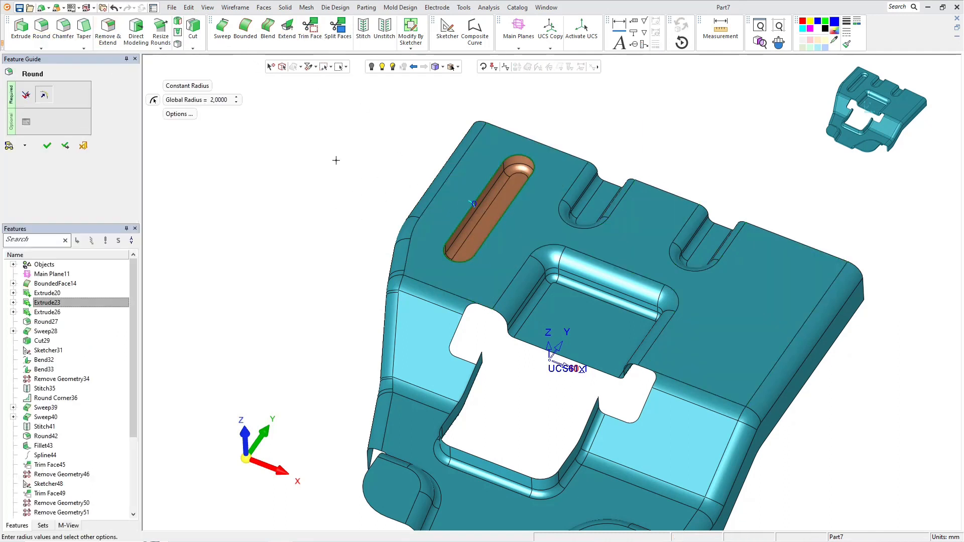
click(48, 146)
scroll(477, 236, down, 5)
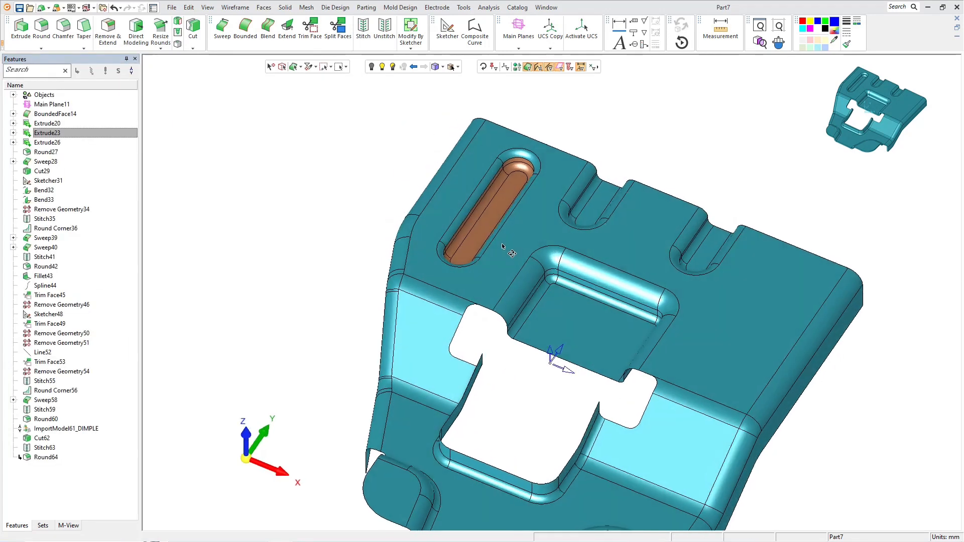
- Recolor the entire bracket, including the dimple, with the uniform light cyan color RGB 70, 215, 235
scroll(654, 356, up, 2)
drag(351, 145, 770, 469)
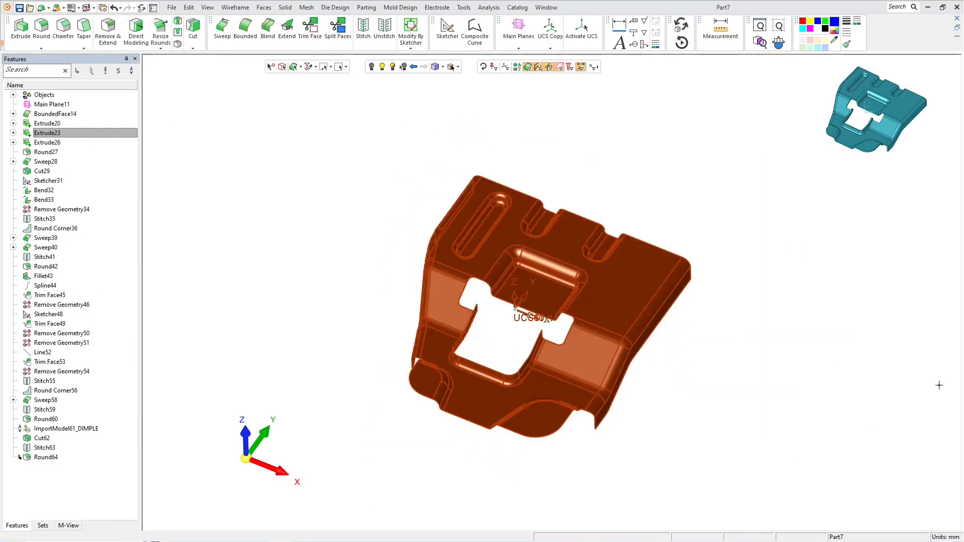
click(835, 32)
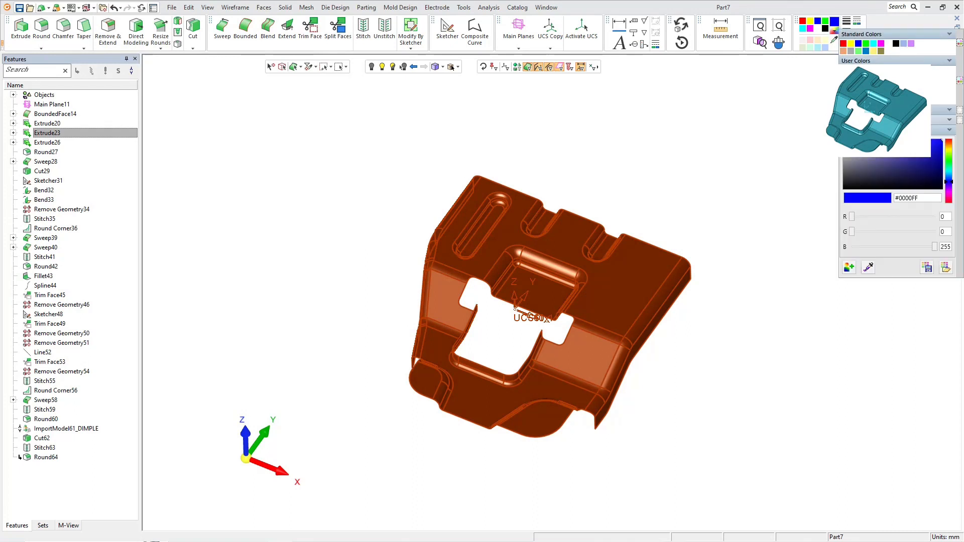
click(867, 78)
click(875, 77)
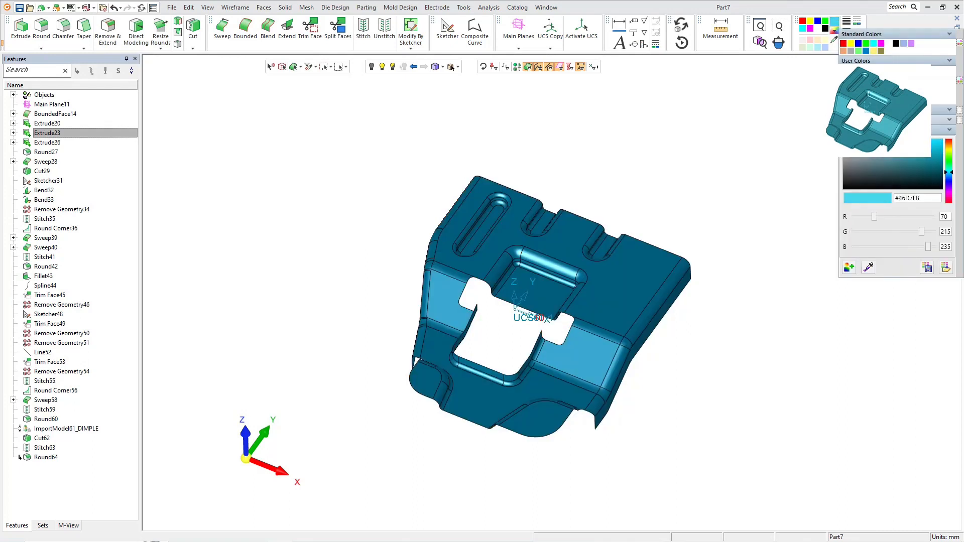
drag(382, 155, 711, 467)
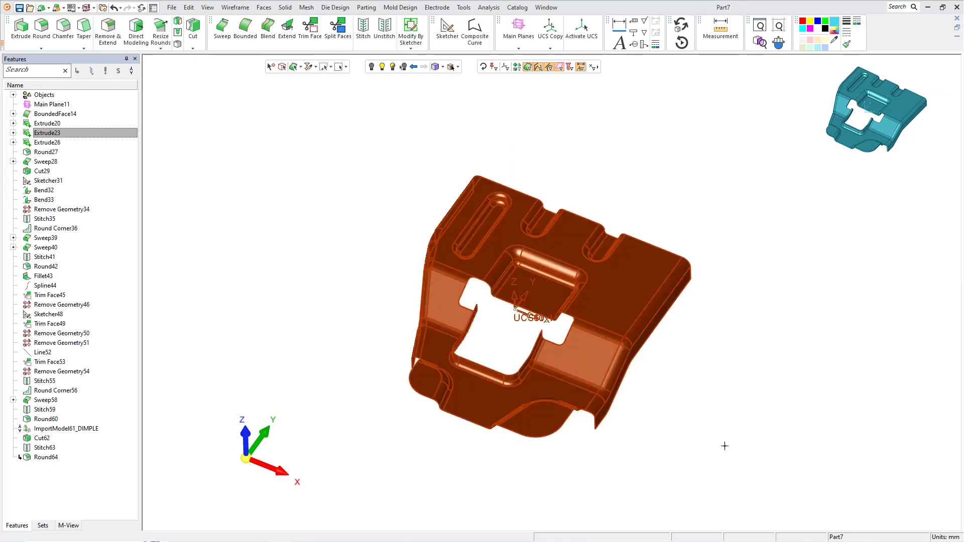
click(836, 23)
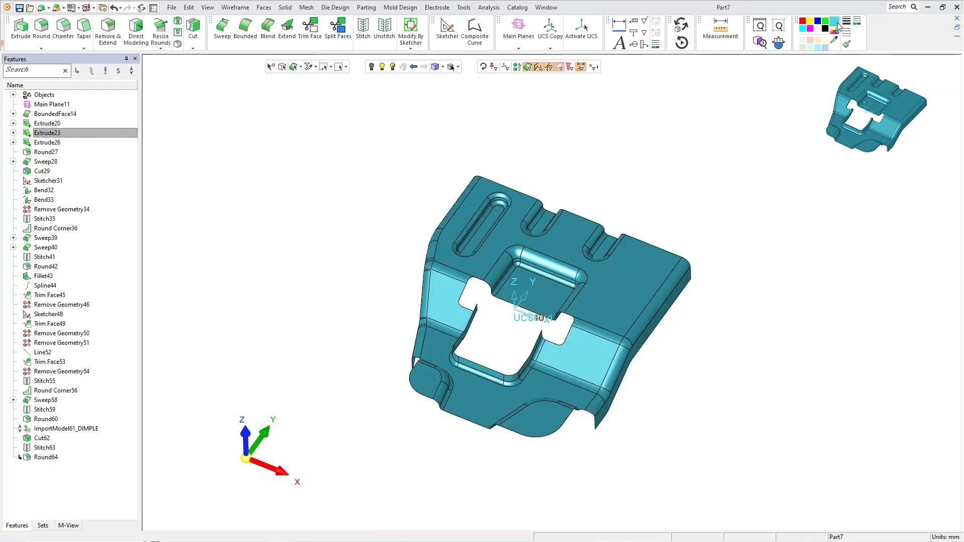
- Shell the bracket's surface model to the outside with a global thickness of 2 mm
middle_drag(505, 331, 518, 347)
scroll(520, 354, up, 3)
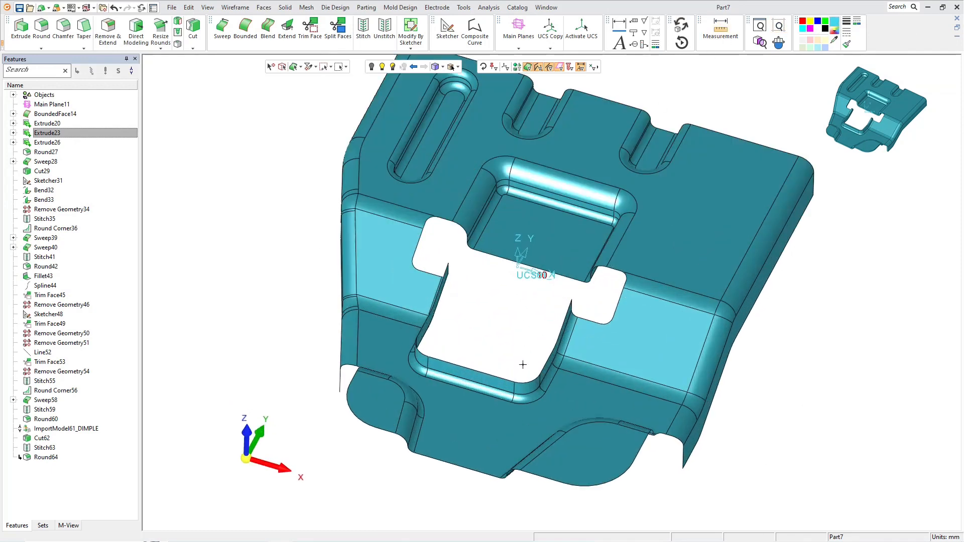
middle_drag(558, 375, 543, 376)
scroll(540, 371, down, 2)
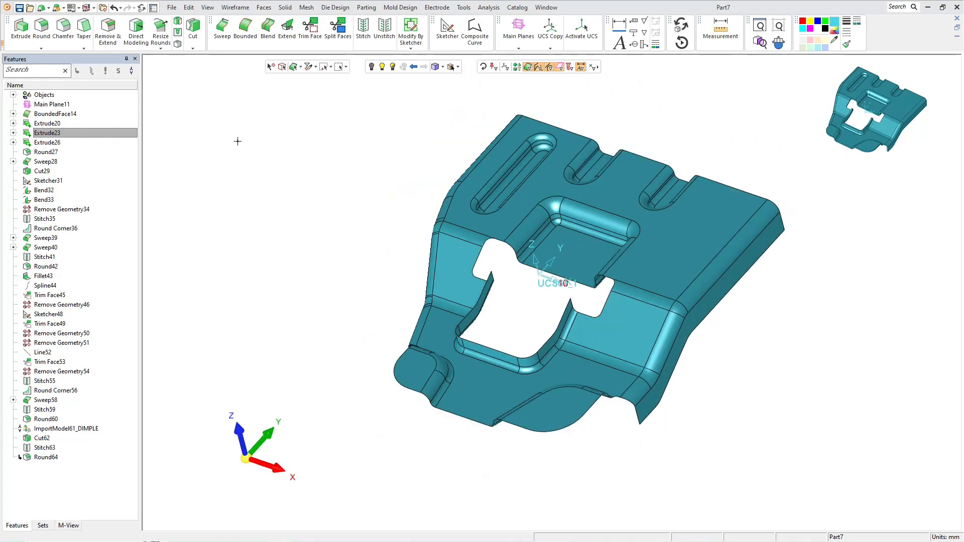
click(286, 7)
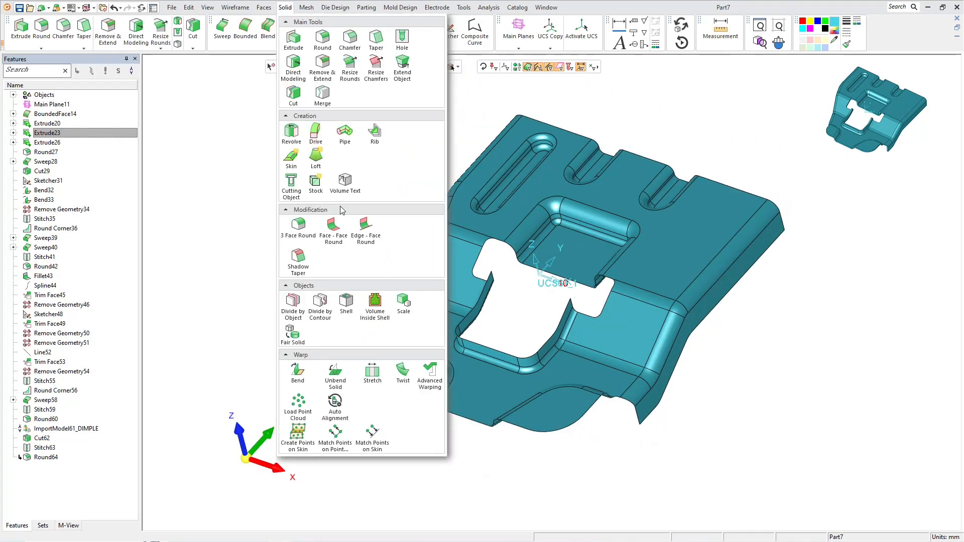
click(345, 305)
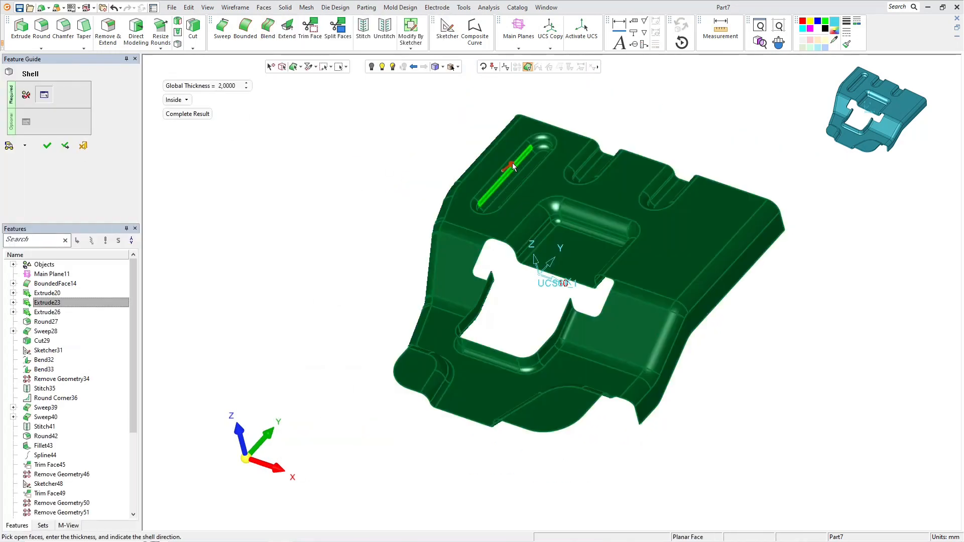
click(526, 166)
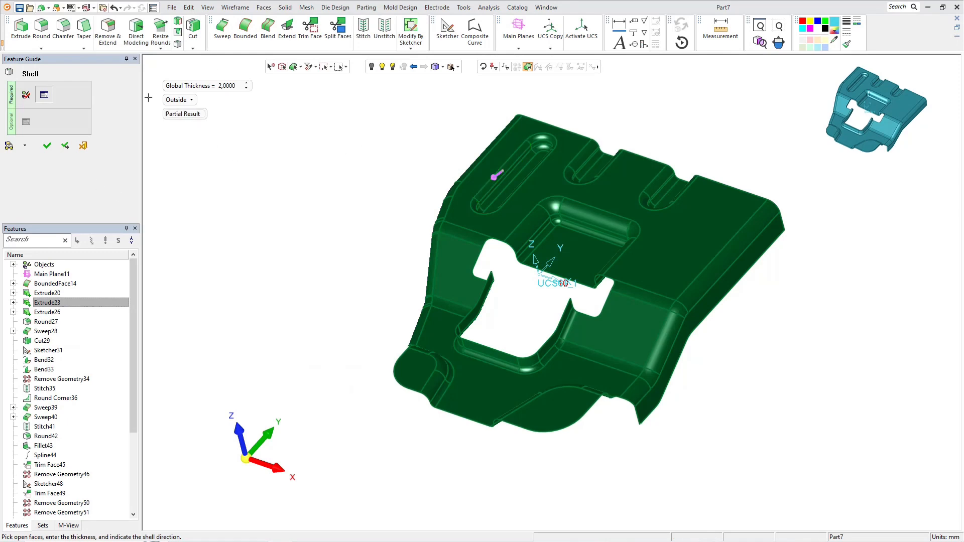
click(48, 146)
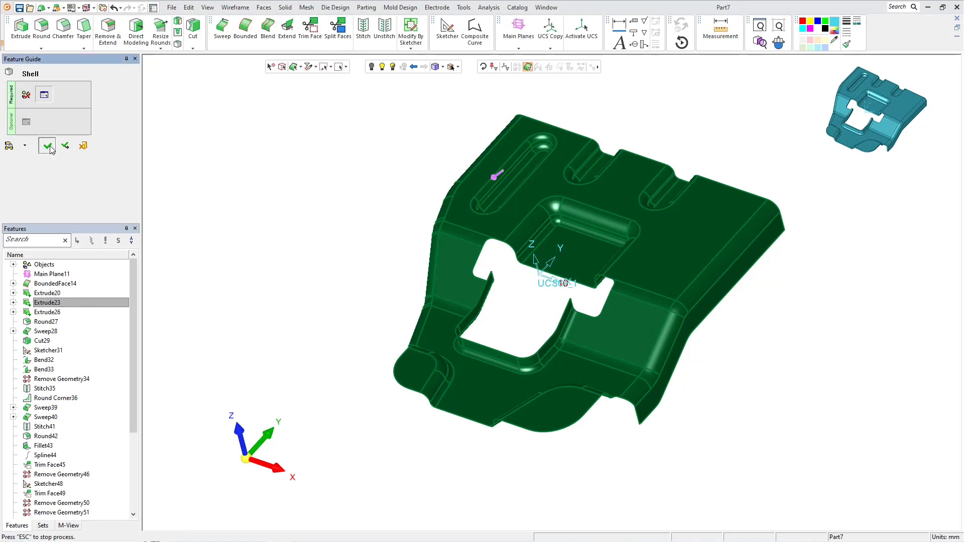
- Round the corner edges at both free ends of the cutout's inner flange with a constant 2 mm radius
scroll(532, 288, up, 5)
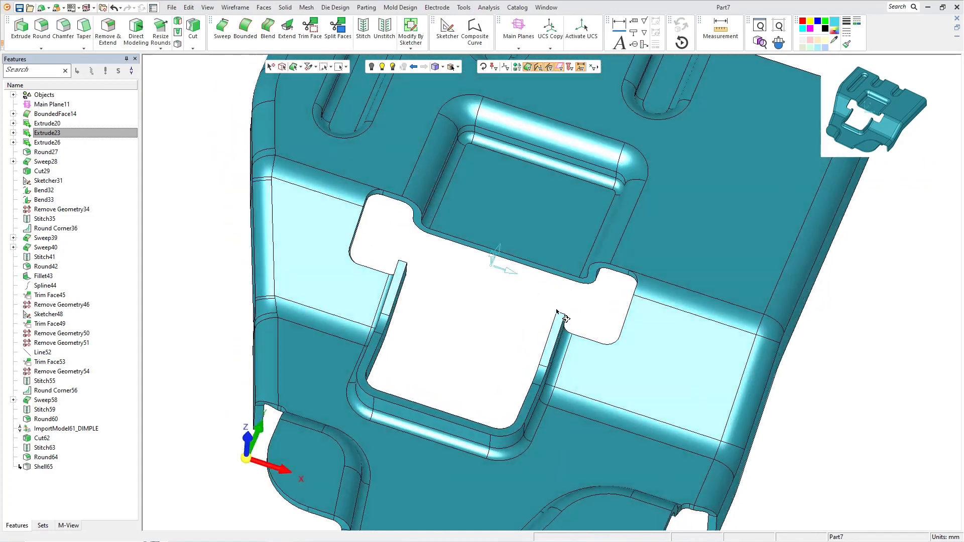
middle_drag(557, 311, 536, 297)
scroll(568, 293, down, 3)
scroll(568, 293, up, 3)
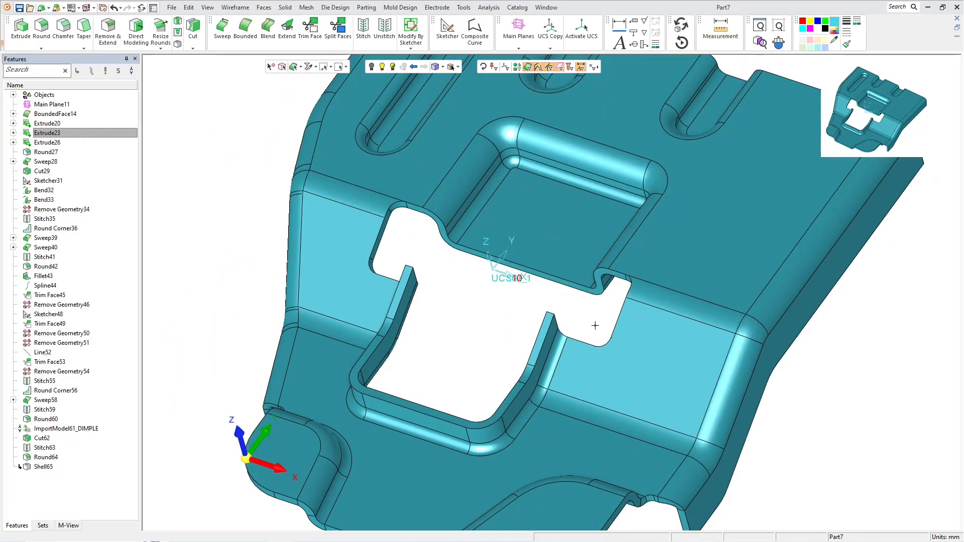
click(43, 29)
click(410, 268)
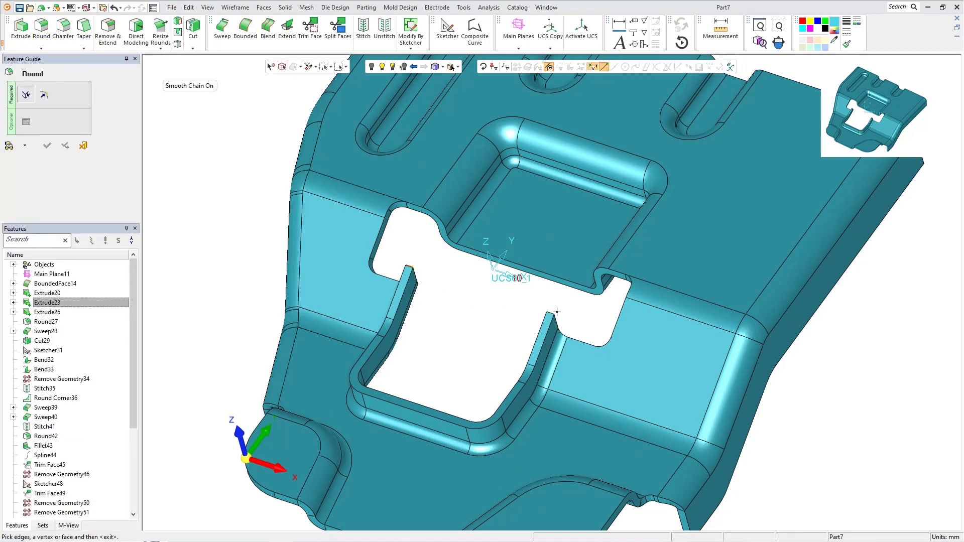
middle_click(481, 310)
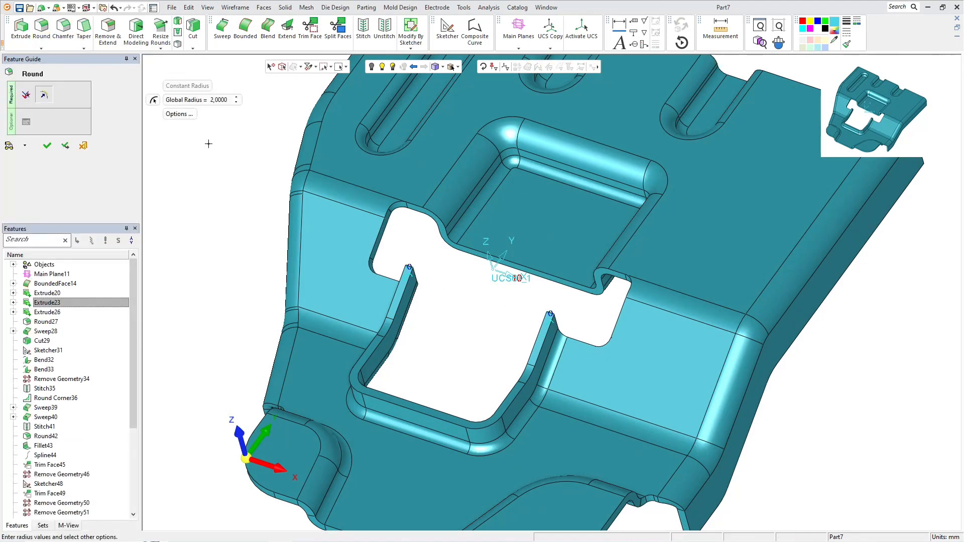
click(47, 145)
scroll(482, 297, down, 4)
middle_drag(493, 288, 592, 322)
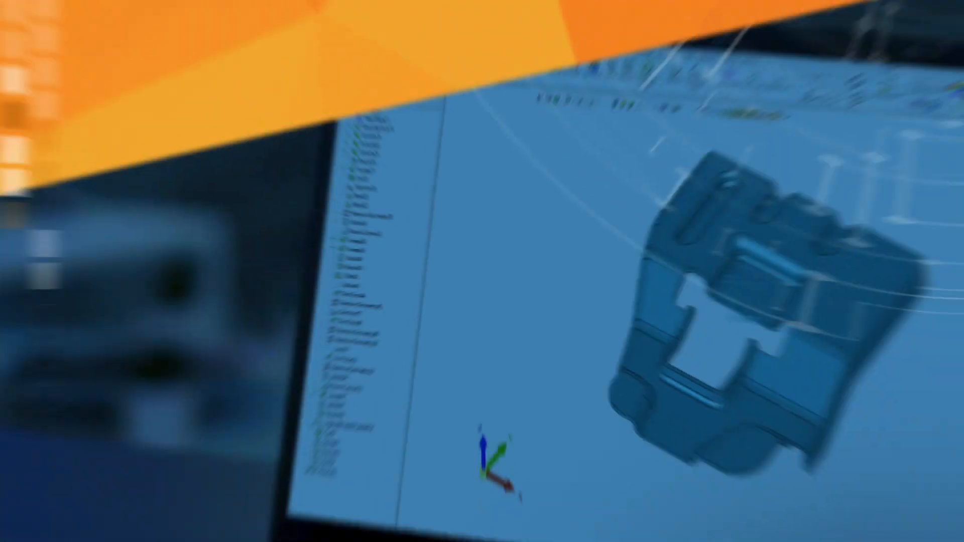